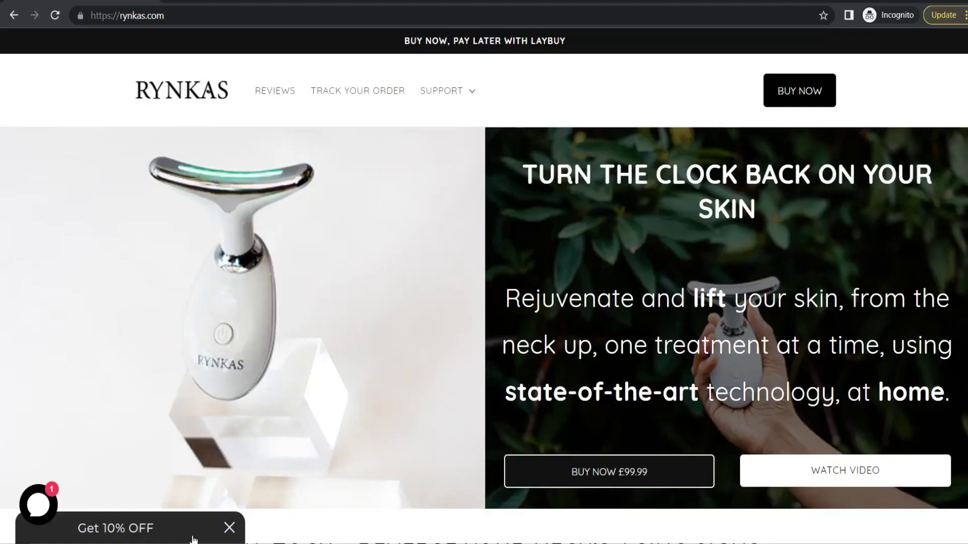
Open the 10% discount offer on the Rynkas storefront
click(192, 539)
click(110, 402)
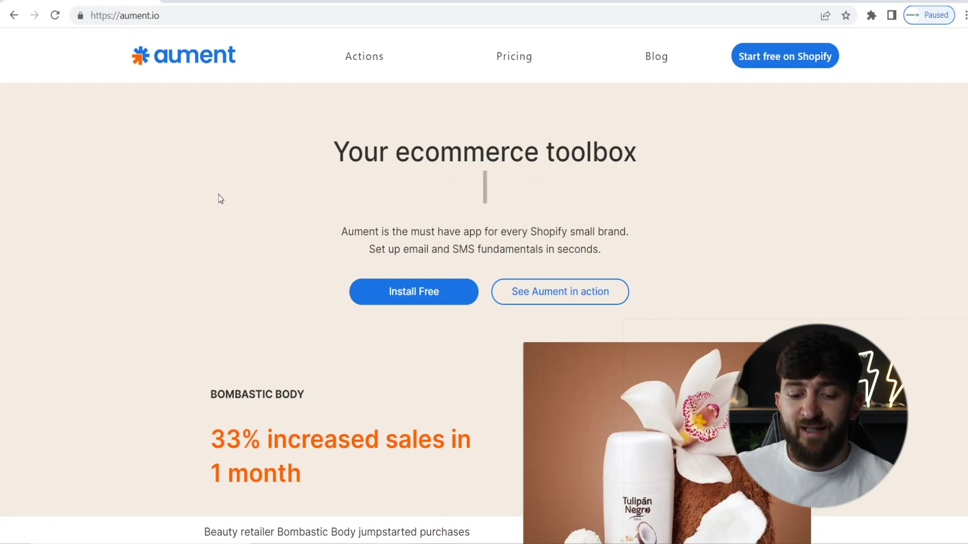
Review the plug-and-play actions on the Aument homepage, covering abandoned carts, holiday sales and pop-up notifications
scroll(219, 195, down, 12)
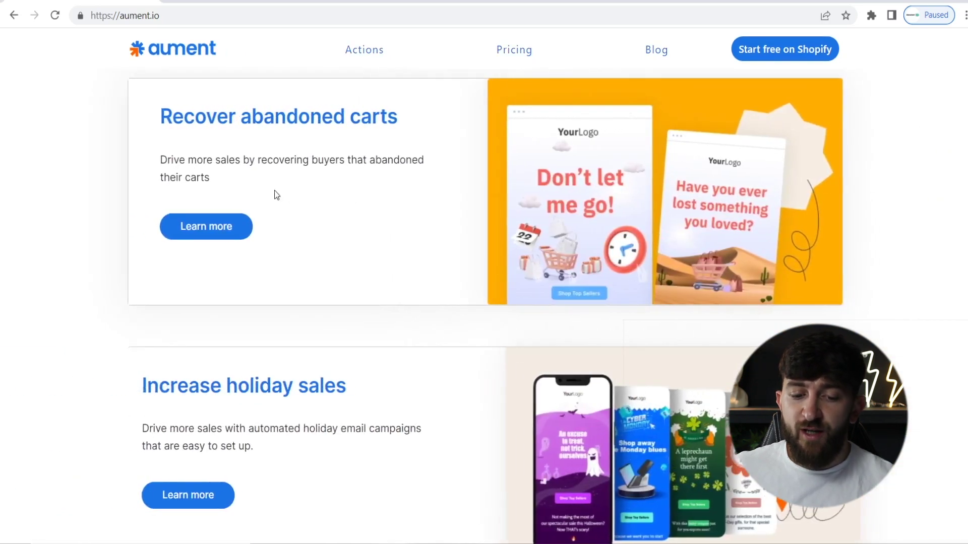
scroll(322, 202, up, 2)
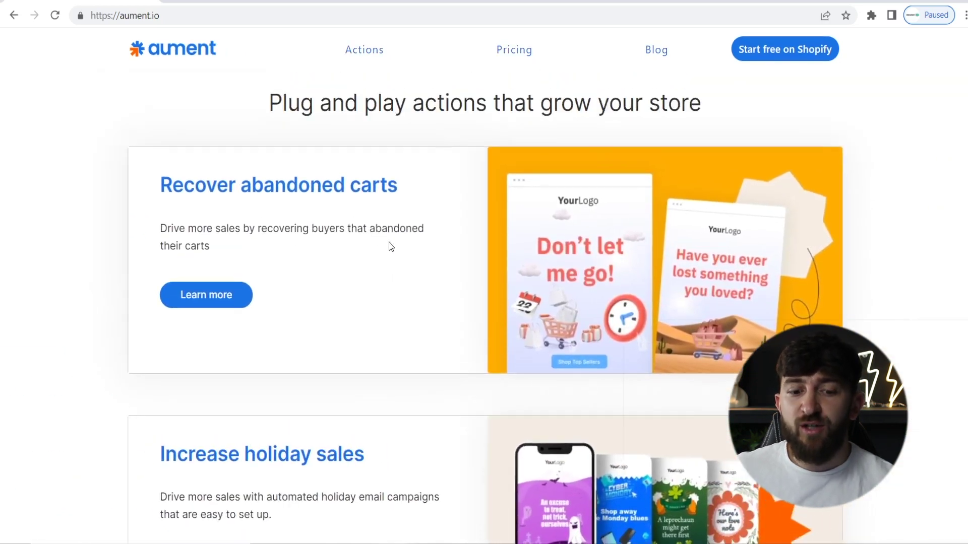
scroll(388, 242, down, 4)
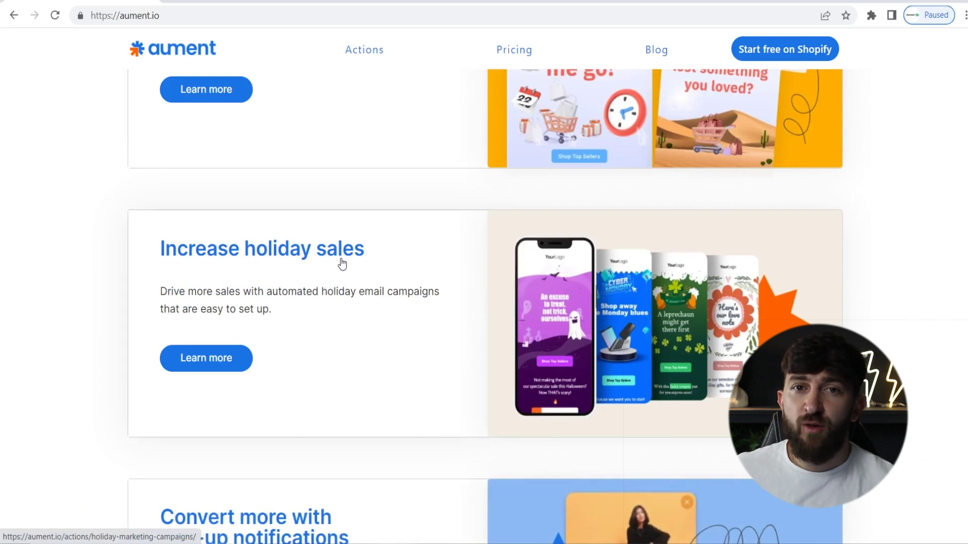
scroll(341, 263, down, 4)
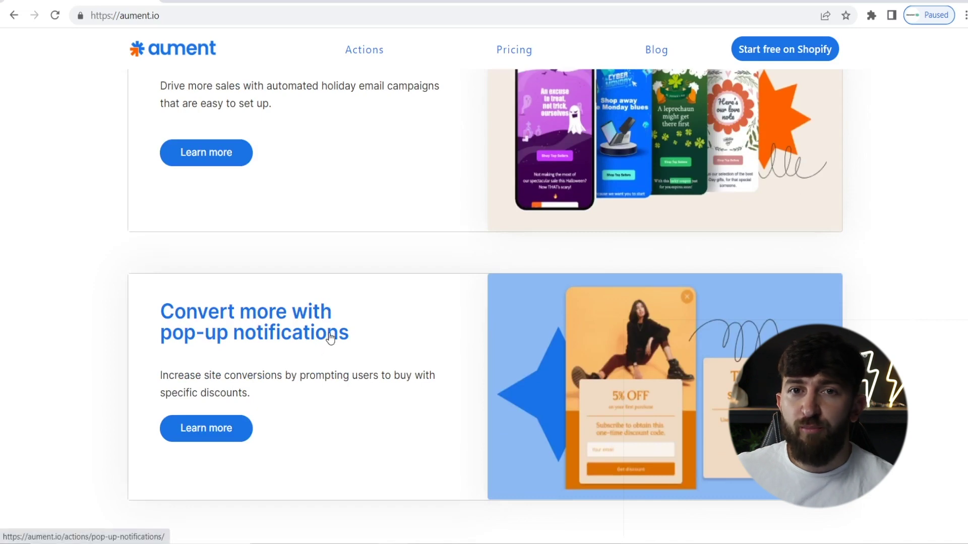
scroll(353, 334, up, 3)
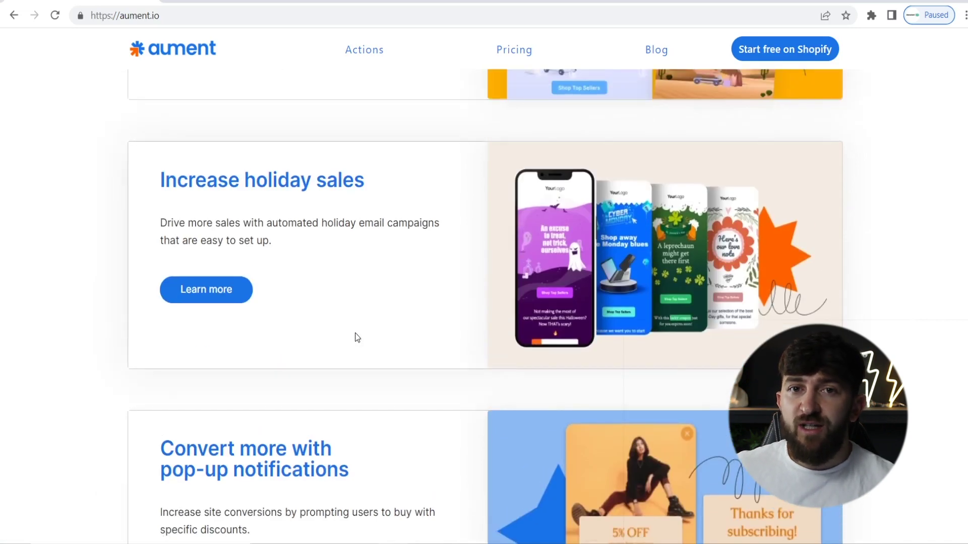
scroll(357, 336, up, 5)
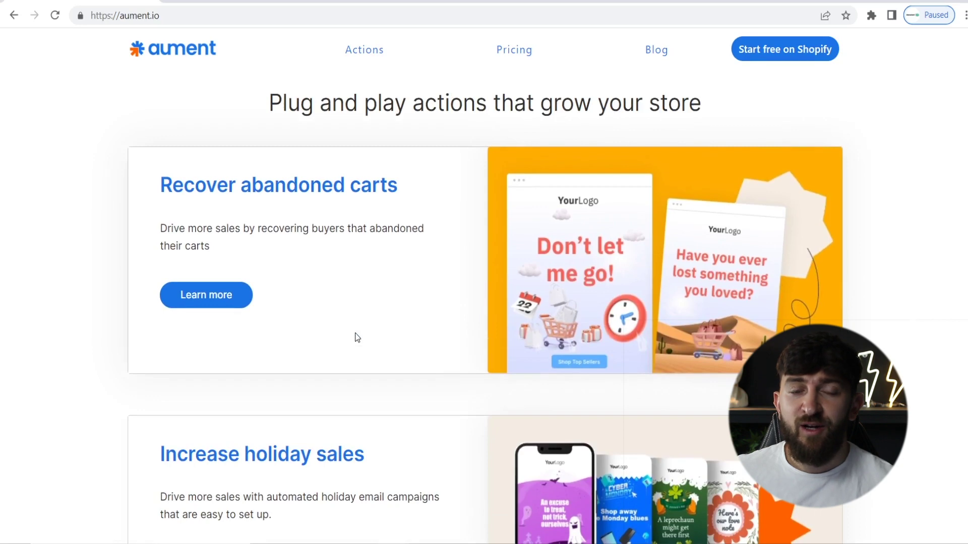
scroll(357, 337, up, 6)
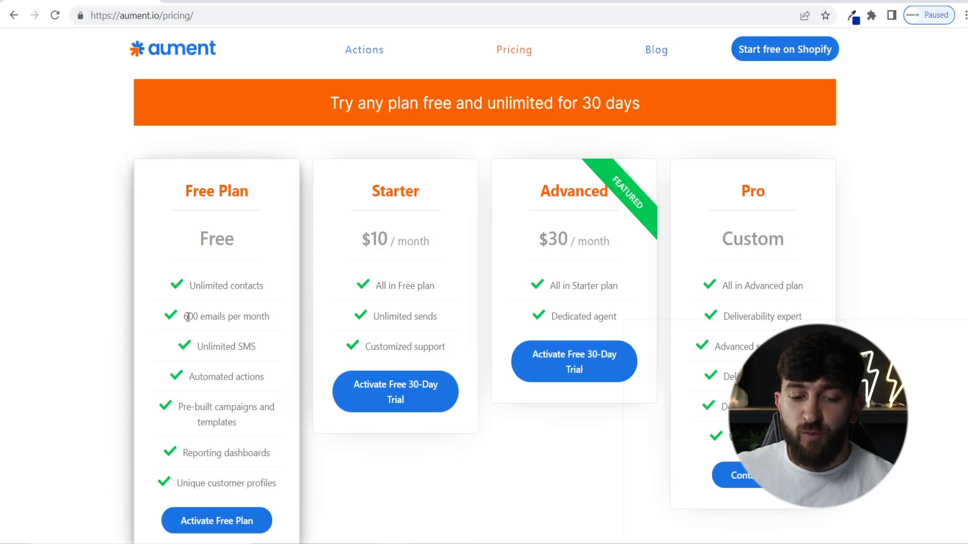
Compare the email sending limits and agent support offered by Aument's Free, Starter and Advanced plans
drag(183, 316, 270, 316)
click(270, 317)
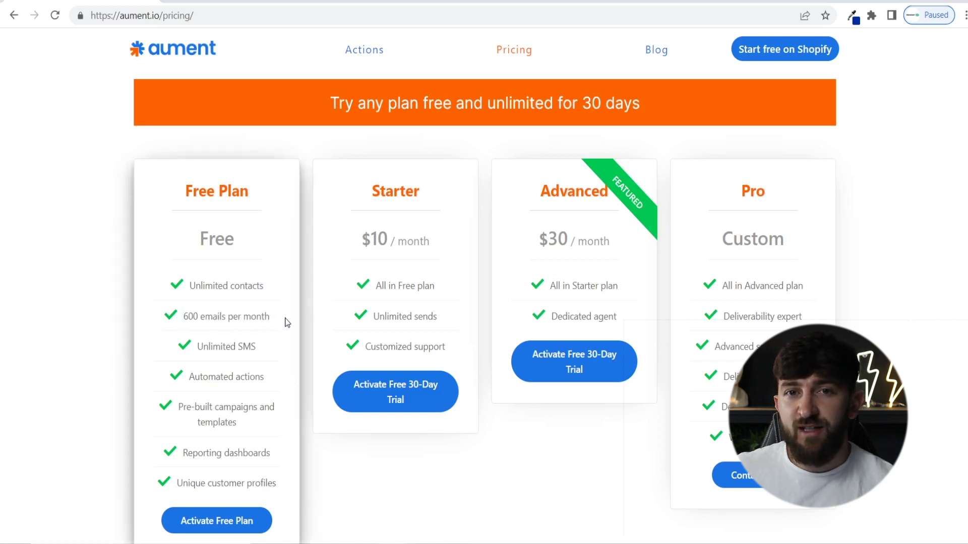
drag(373, 316, 436, 315)
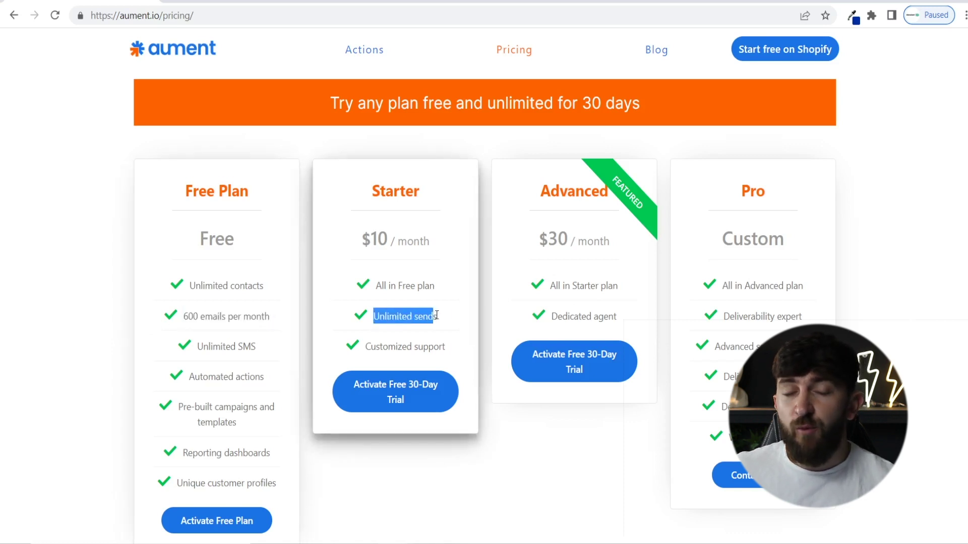
click(446, 319)
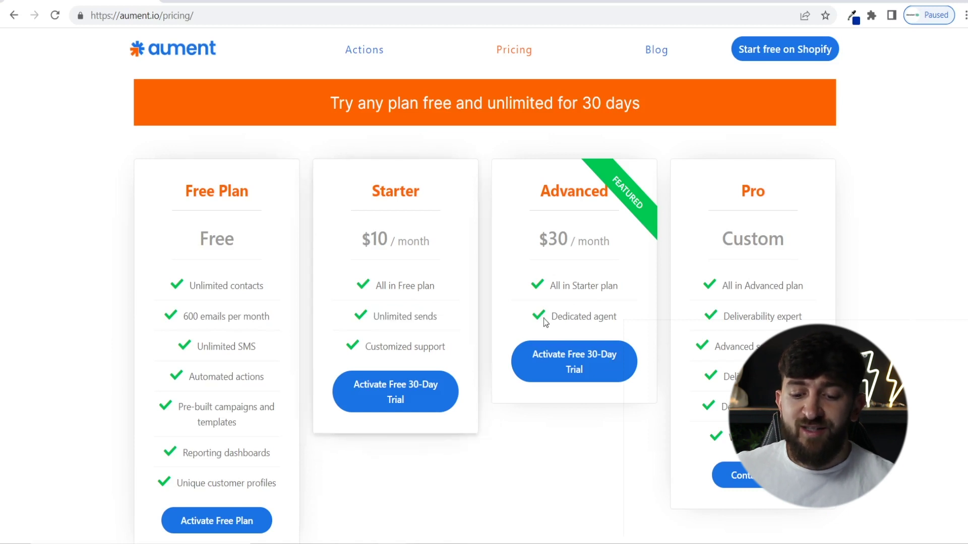
drag(552, 317, 616, 317)
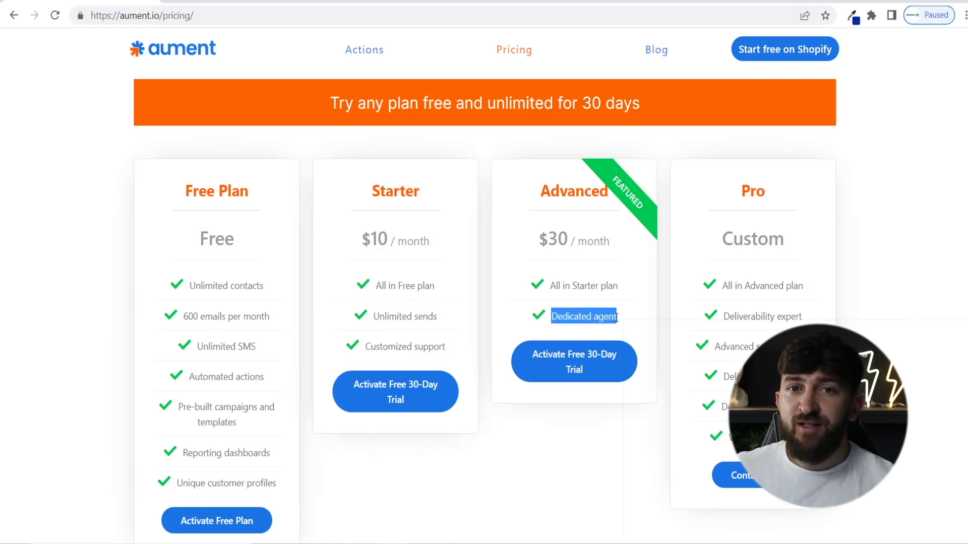
click(628, 320)
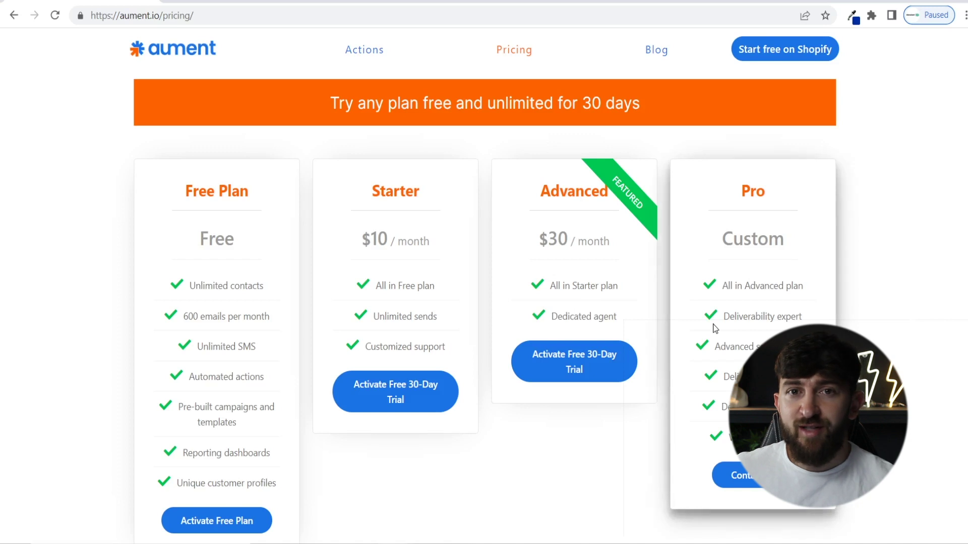
Add the Aument: Email marketing & SMS app from the Shopify App Store and install it on the Rynkas store
click(770, 56)
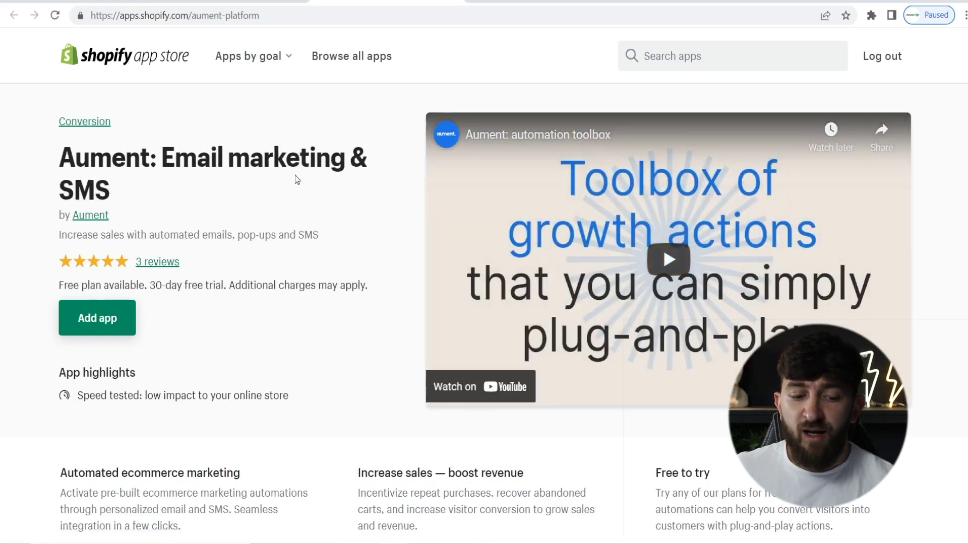
click(112, 319)
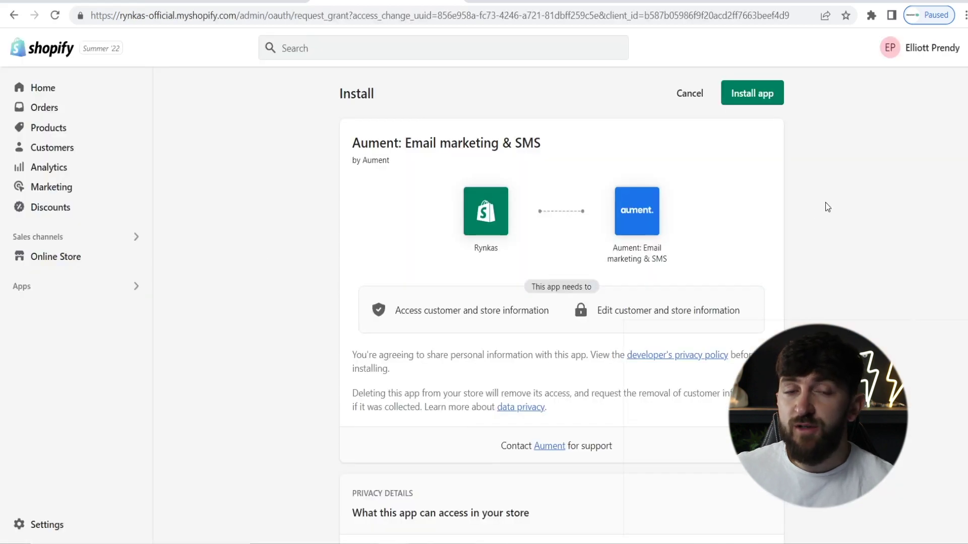
click(763, 98)
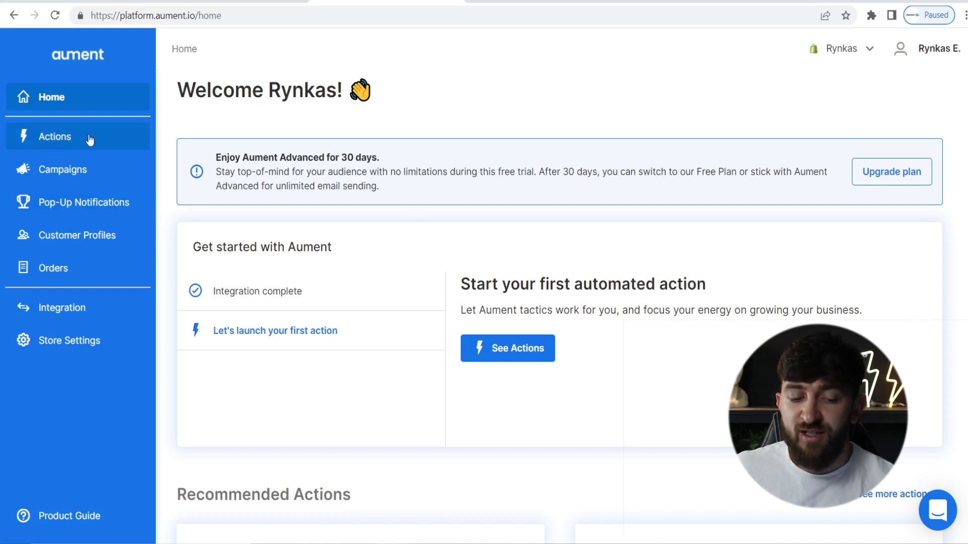
Start setting up a new abandoned cart recovery action in Aument
click(71, 137)
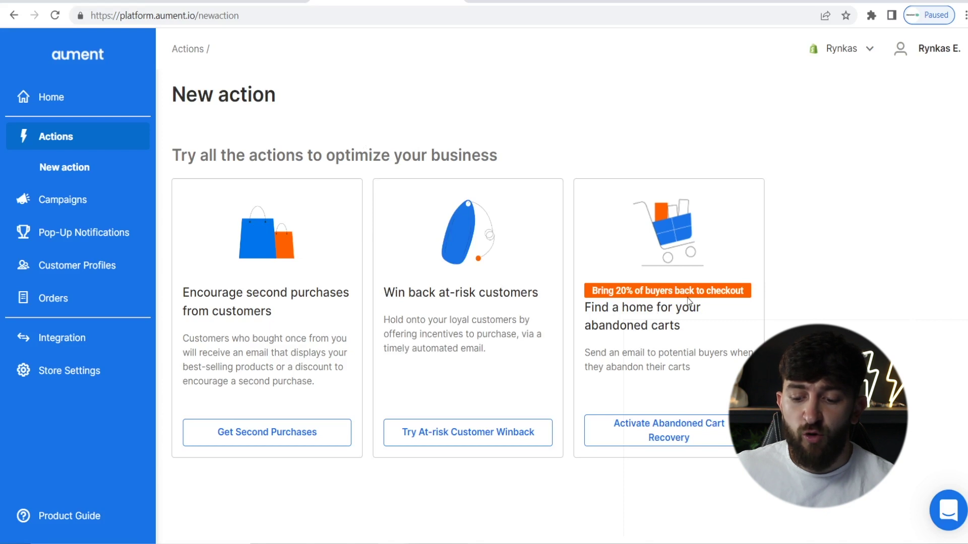
click(676, 440)
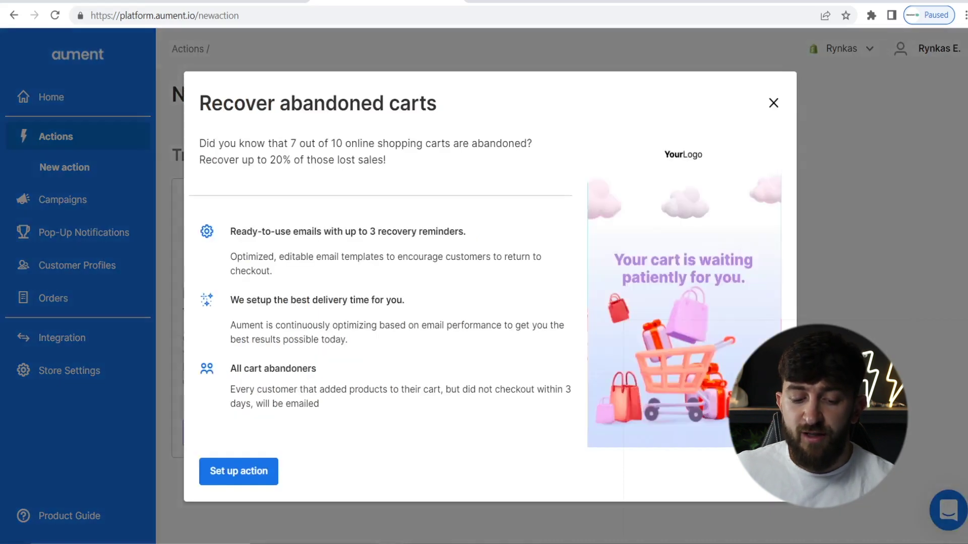
click(255, 476)
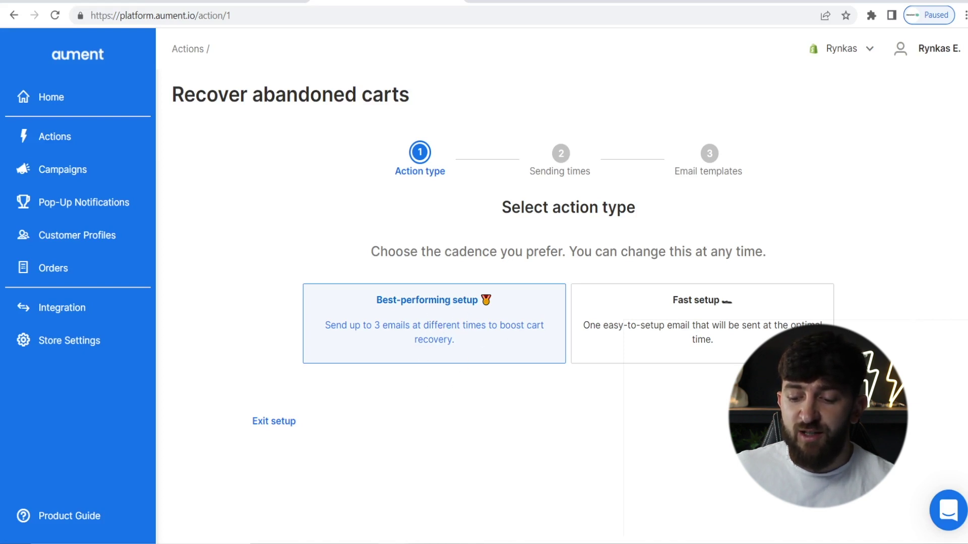
Choose the Best-performing setup with up to three emails and accept the proposed sending times
click(491, 359)
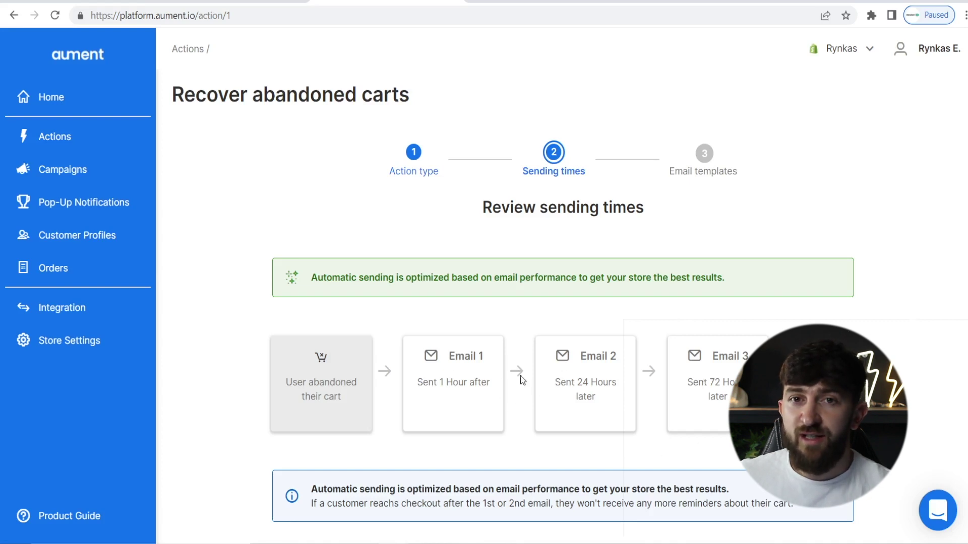
scroll(589, 311, down, 1)
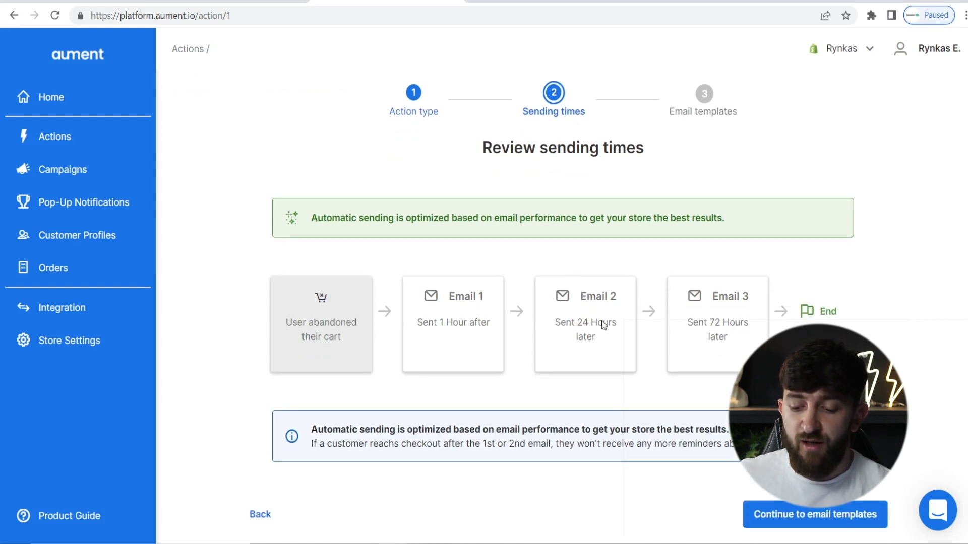
click(792, 520)
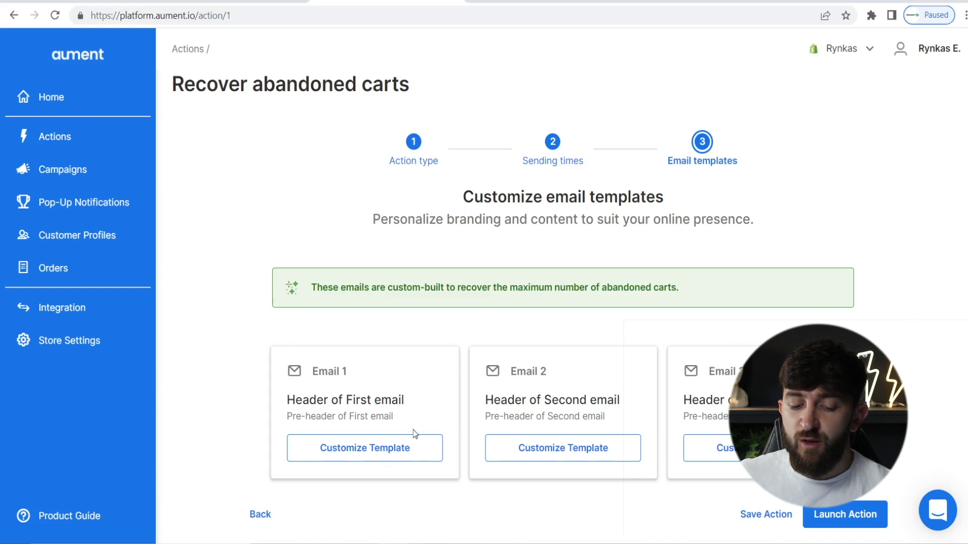
In the Email 1 template, replace the header logo with the Rynkas - Email Logo image and set its width to 30%
click(356, 457)
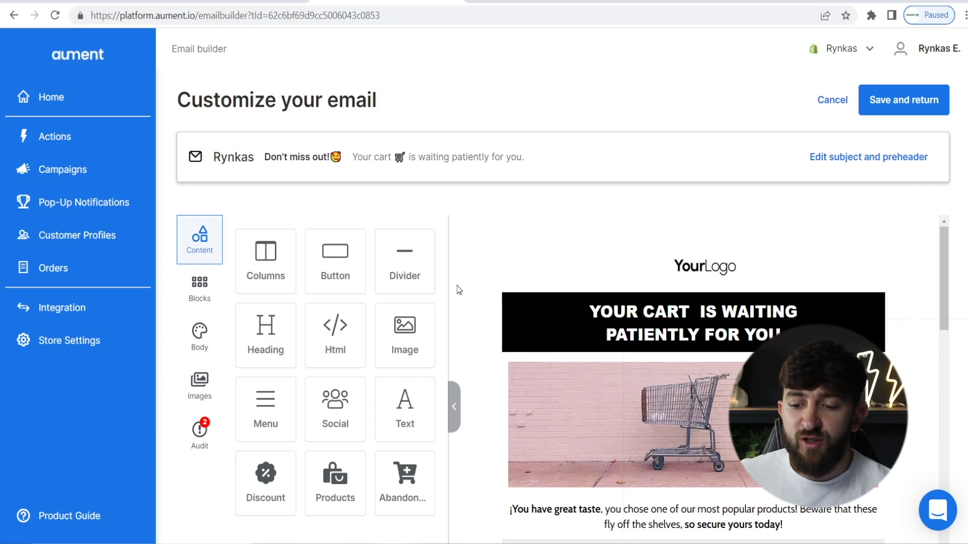
click(689, 269)
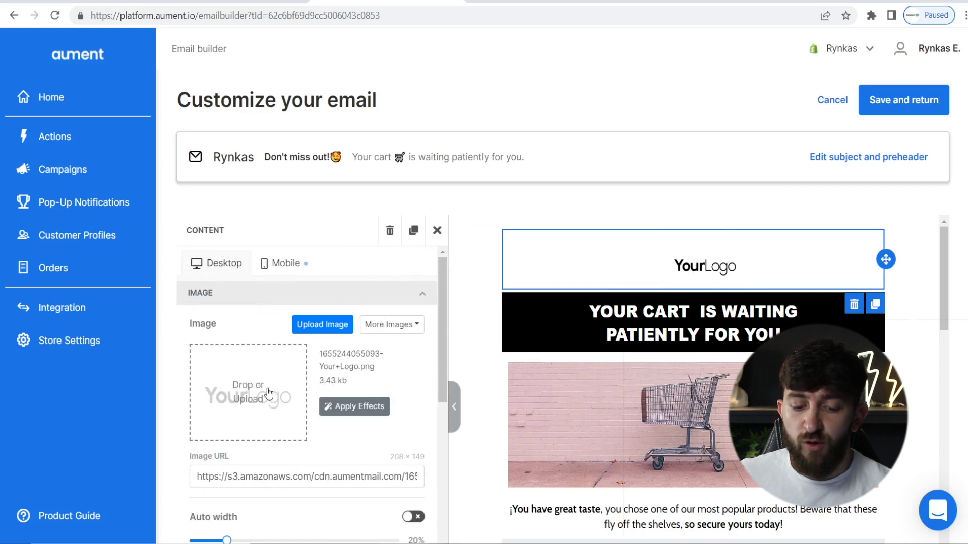
click(262, 400)
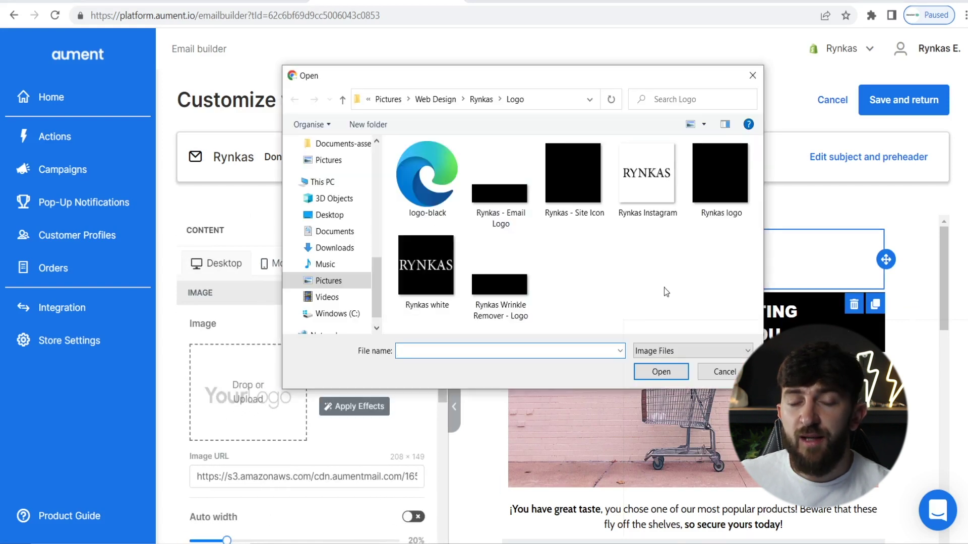
click(501, 182)
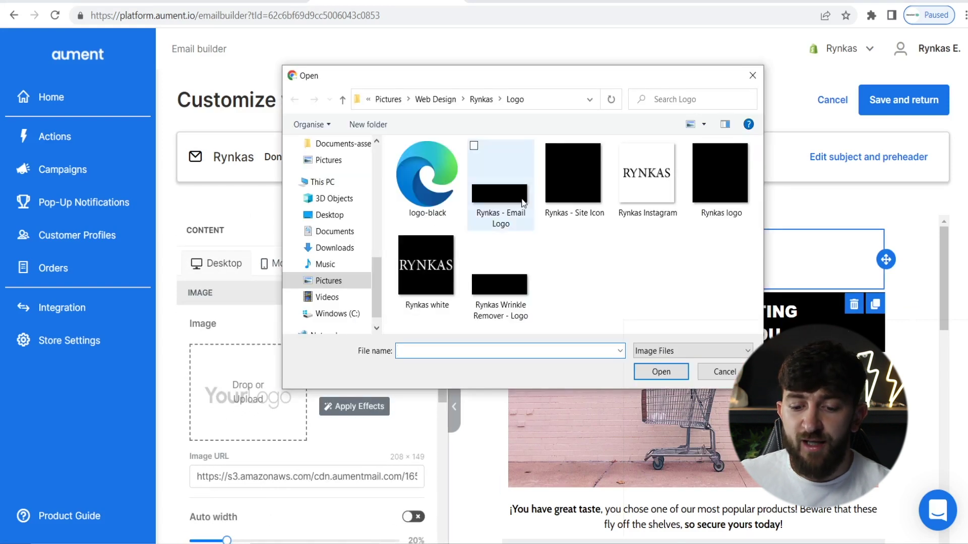
click(660, 372)
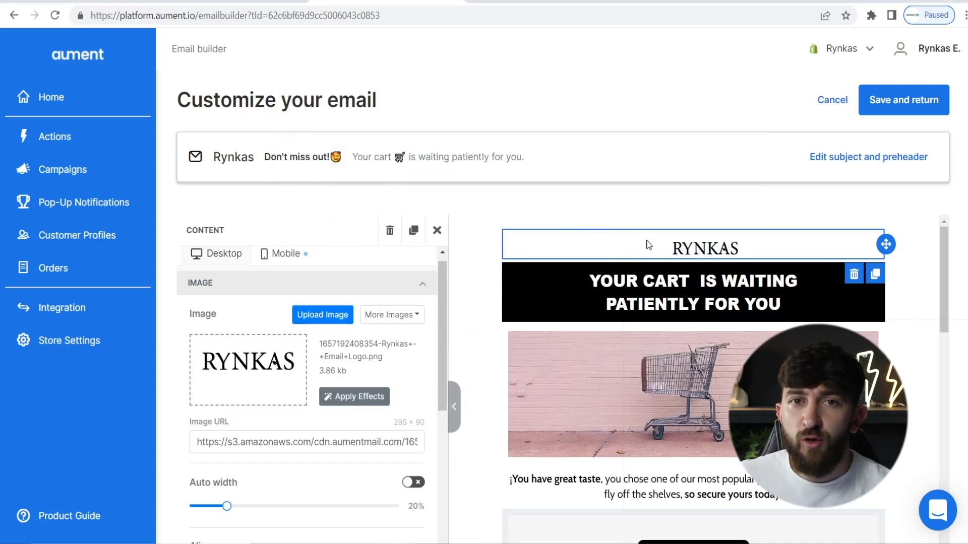
scroll(253, 436, down, 2)
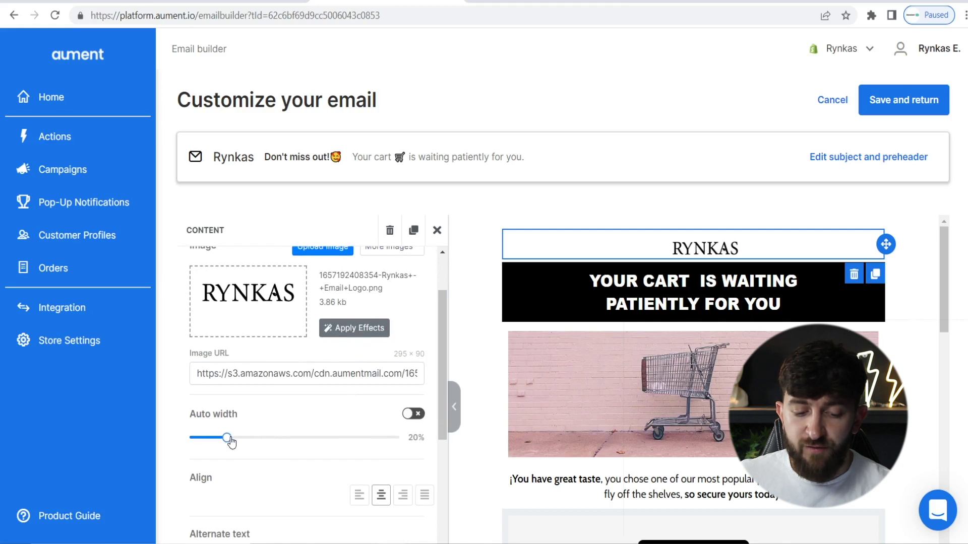
drag(230, 442, 251, 440)
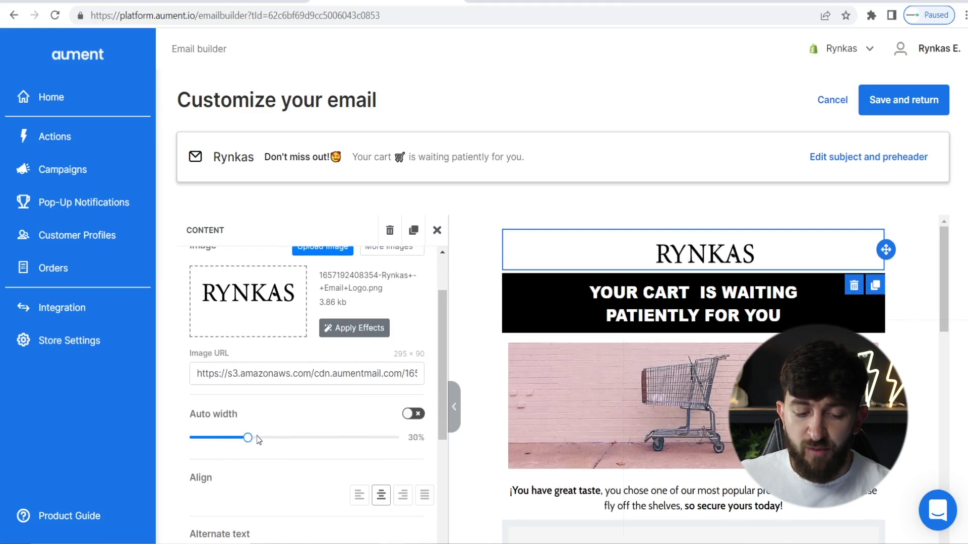
Replace the footer logo in the Email 1 template with the Rynkas - Email Logo image
scroll(619, 386, down, 4)
scroll(324, 434, down, 6)
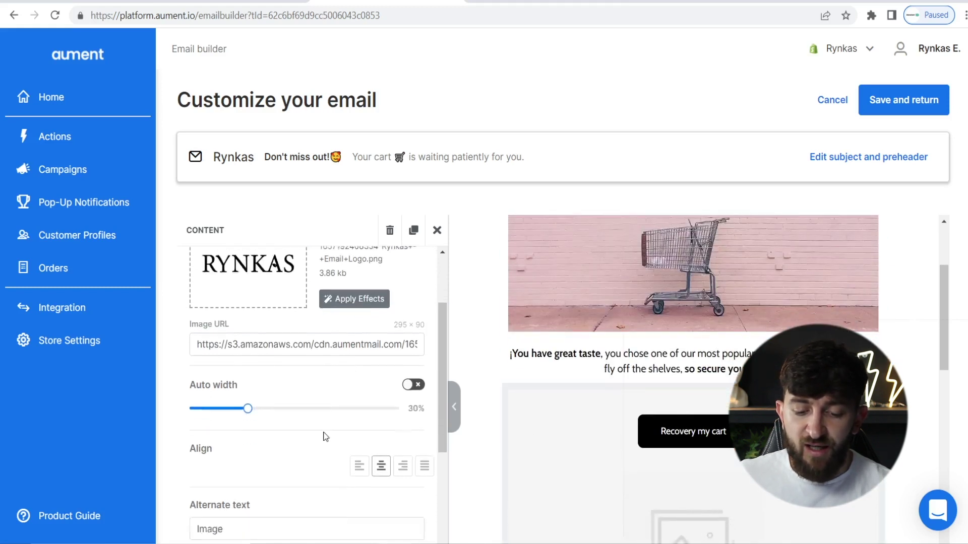
scroll(705, 383, down, 3)
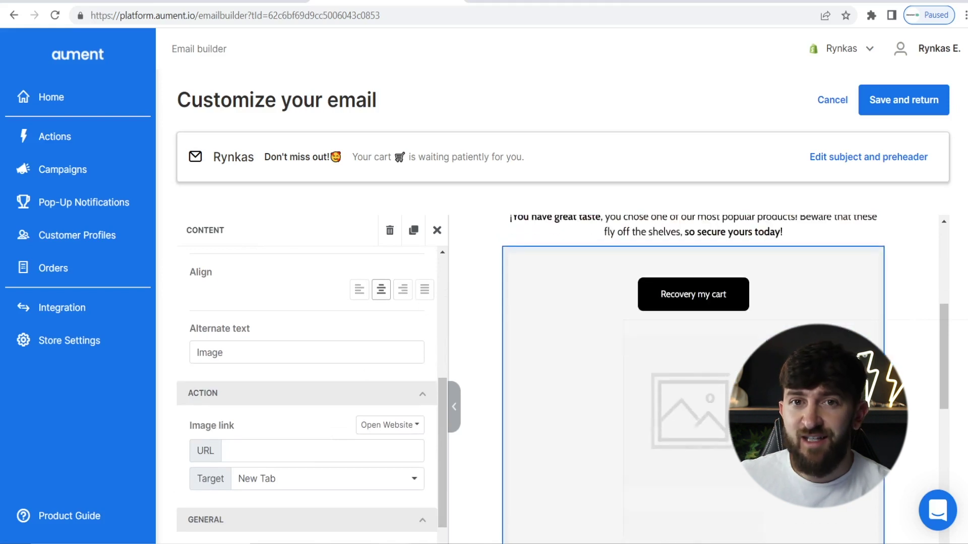
scroll(327, 393, down, 3)
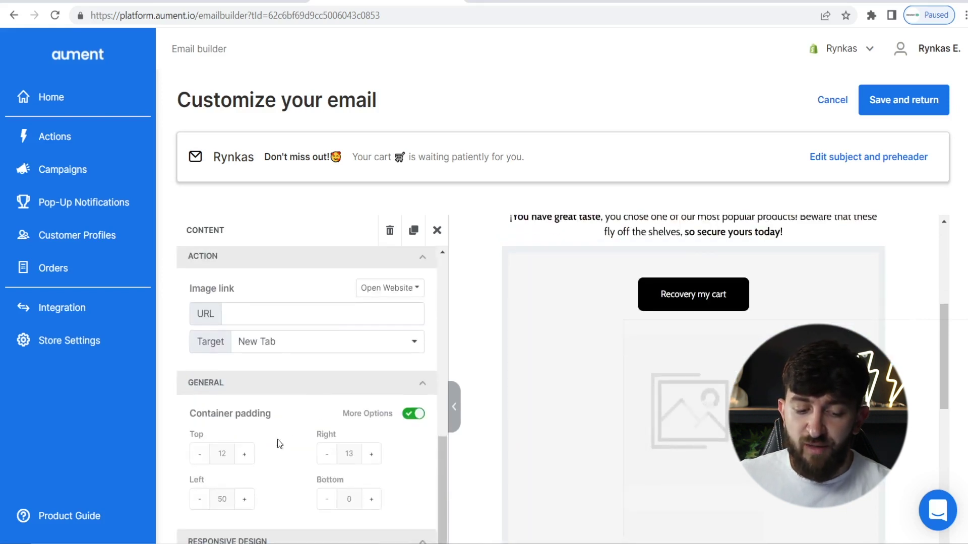
scroll(370, 365, up, 2)
scroll(673, 353, down, 5)
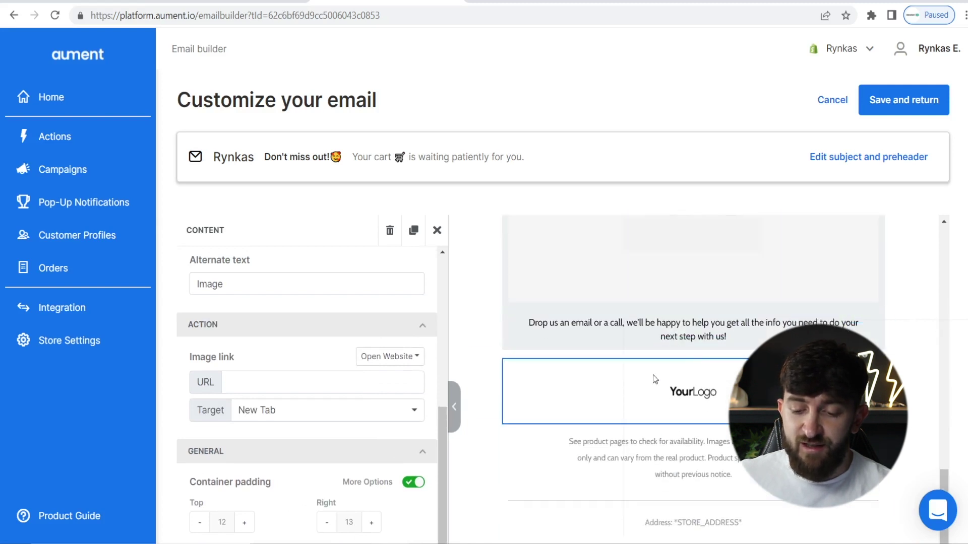
click(683, 396)
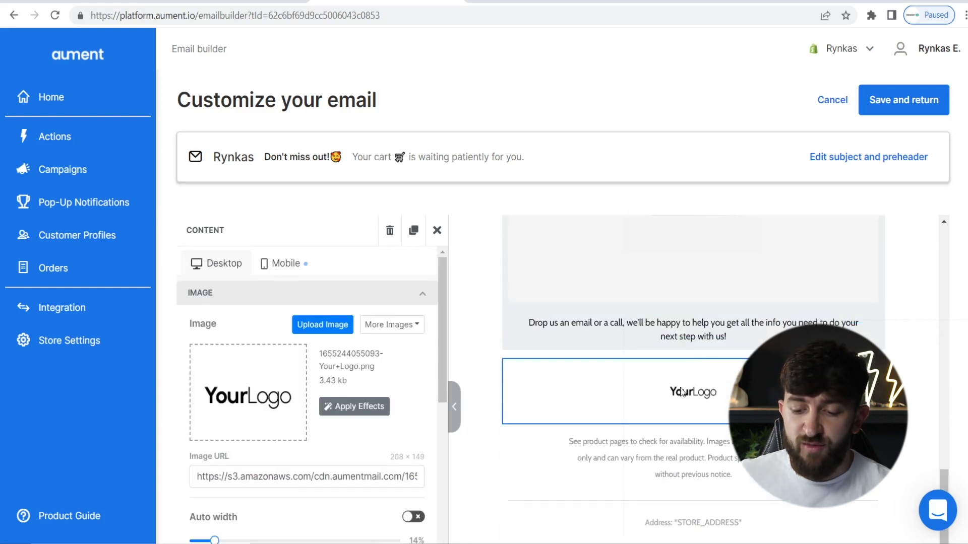
click(247, 392)
click(503, 183)
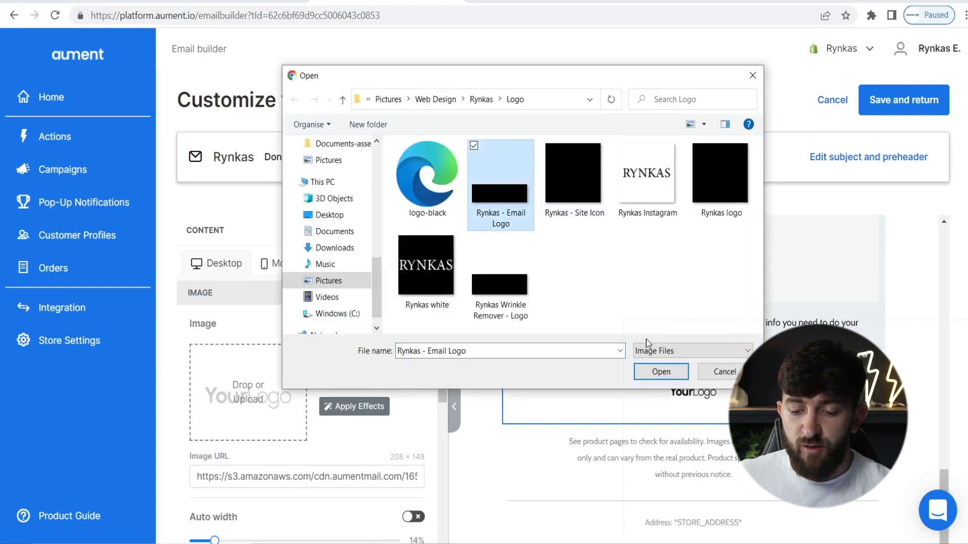
click(657, 371)
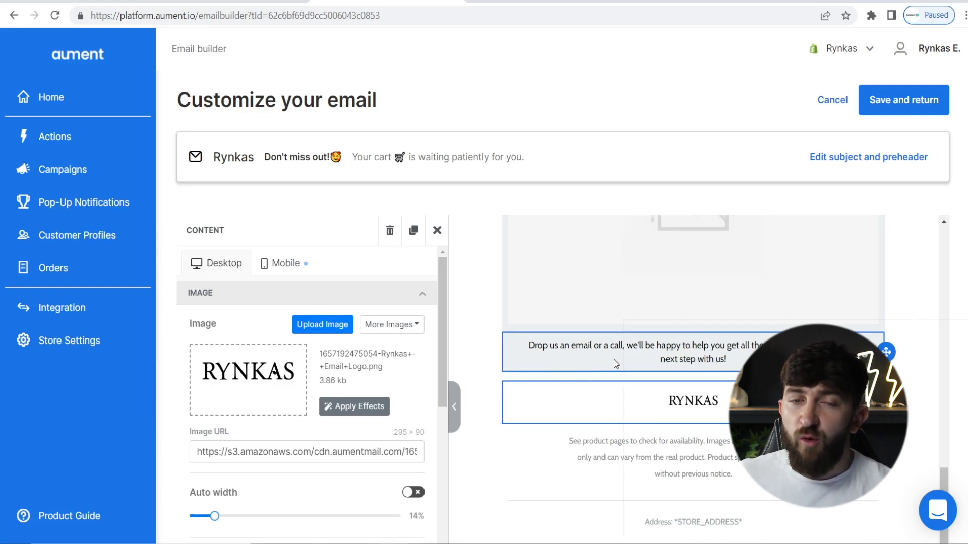
Remove "or a call" from the contact text above the footer logo so it begins "Drop us an email, we'll be happy to help"
click(639, 359)
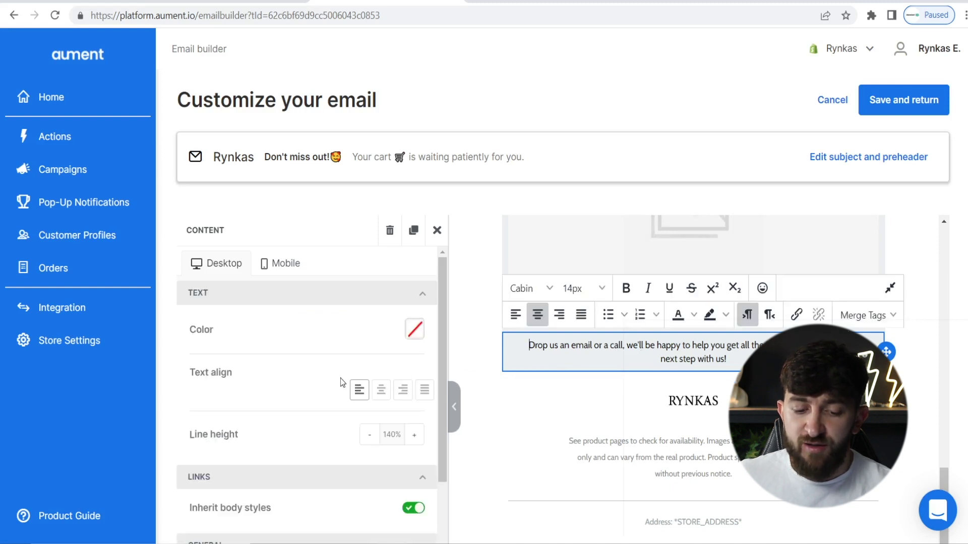
scroll(343, 378, down, 3)
scroll(343, 378, up, 3)
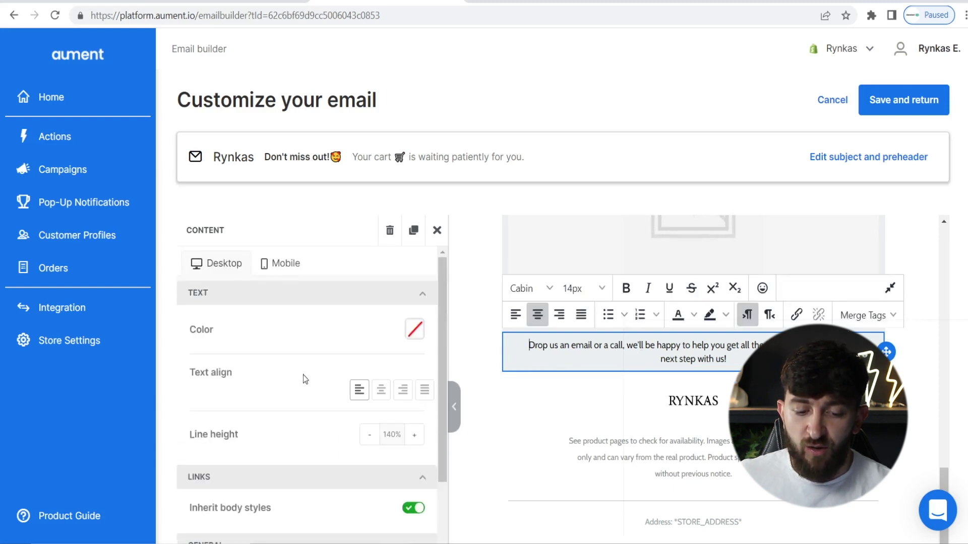
click(624, 348)
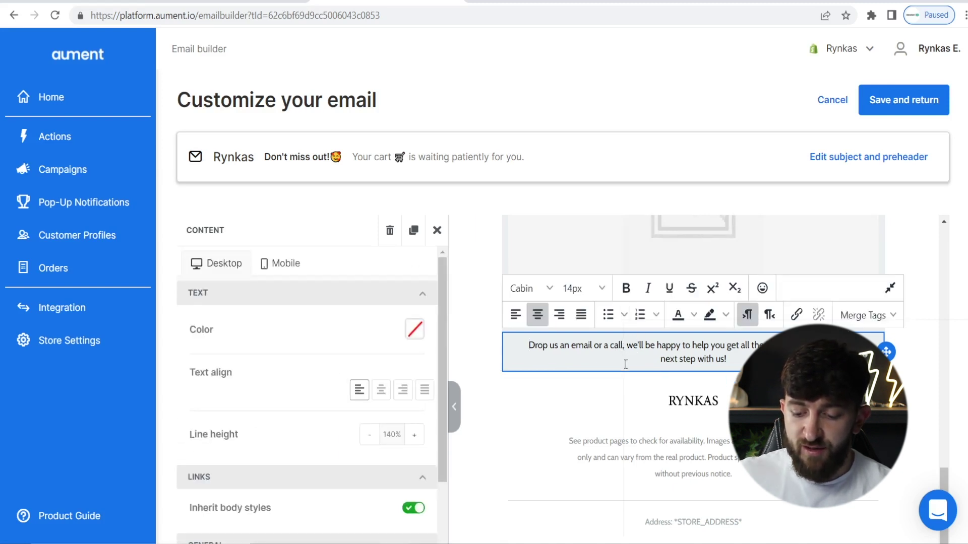
key(BackSpace)
key(BackSpace)
key(BackSpace)
key(BackSpace)
key(BackSpace)
key(BackSpace)
key(BackSpace)
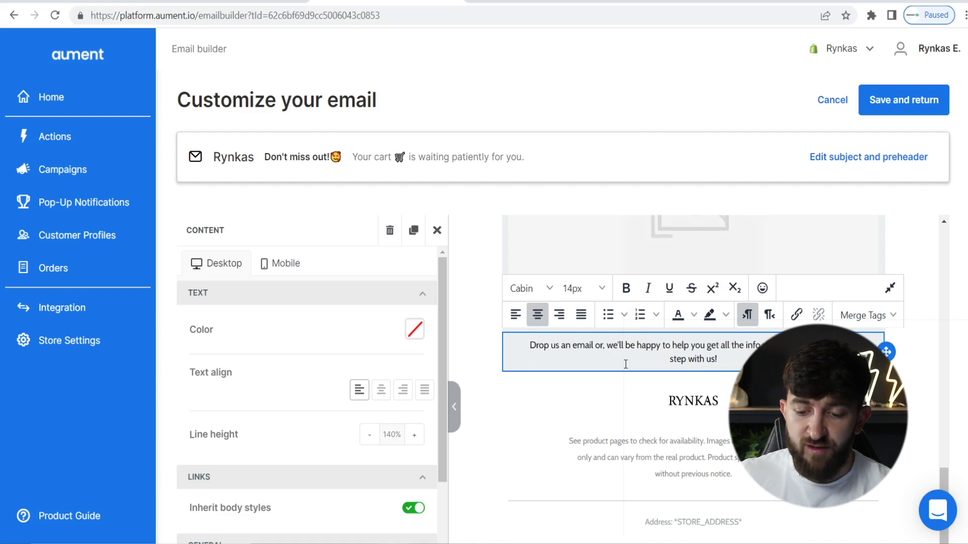
key(BackSpace)
key(BackSpace)
key(BackSpace)
key(BackSpace)
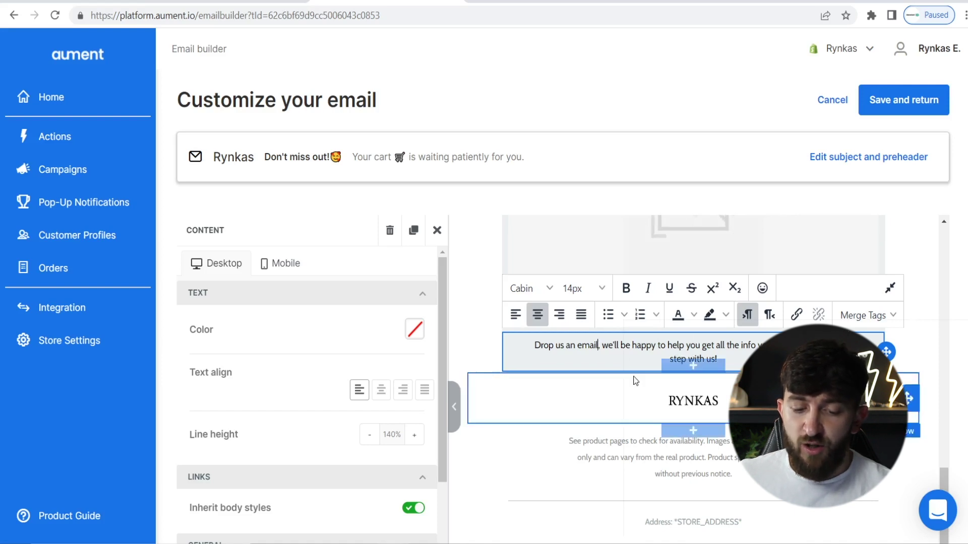
Review the Email 1 layout from header to footer in the mobile version and save the template
click(277, 267)
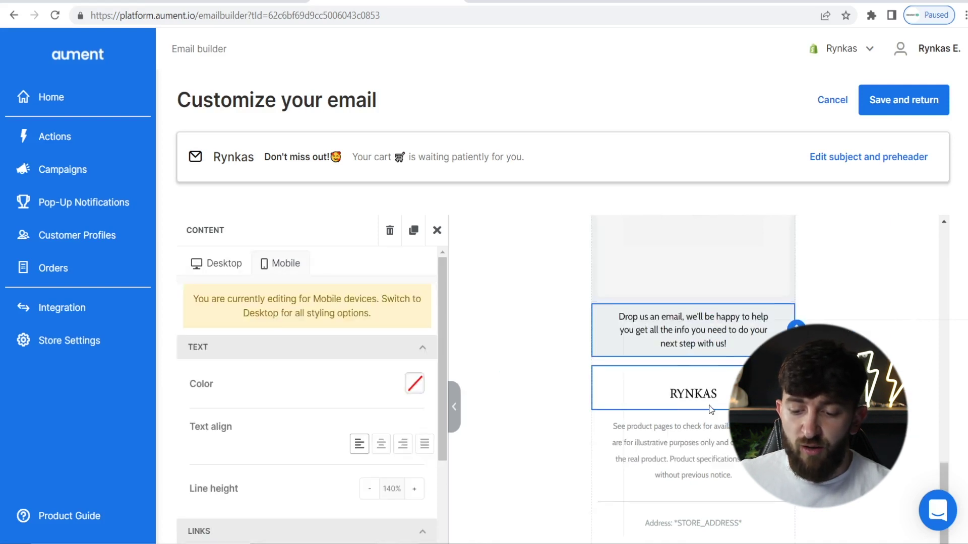
scroll(705, 394, up, 5)
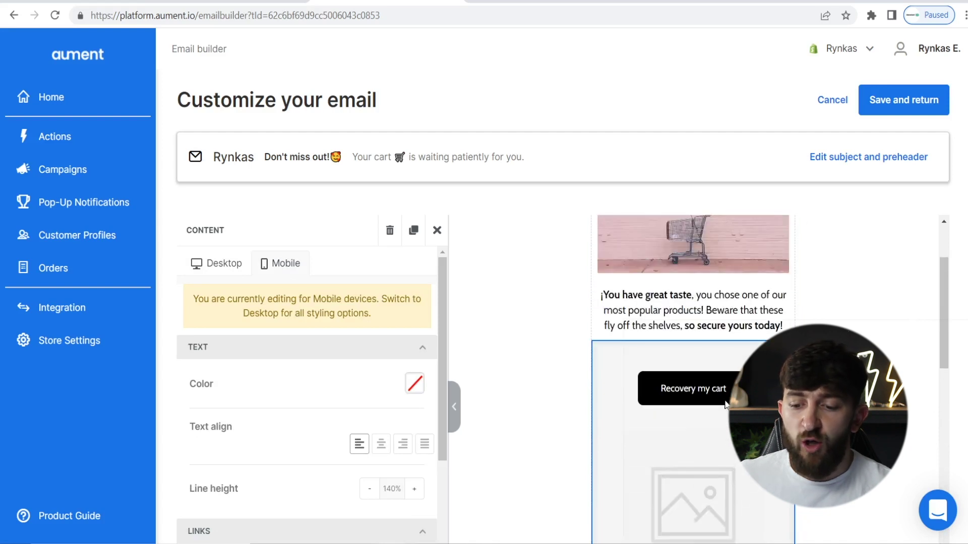
scroll(724, 404, up, 3)
scroll(724, 403, up, 2)
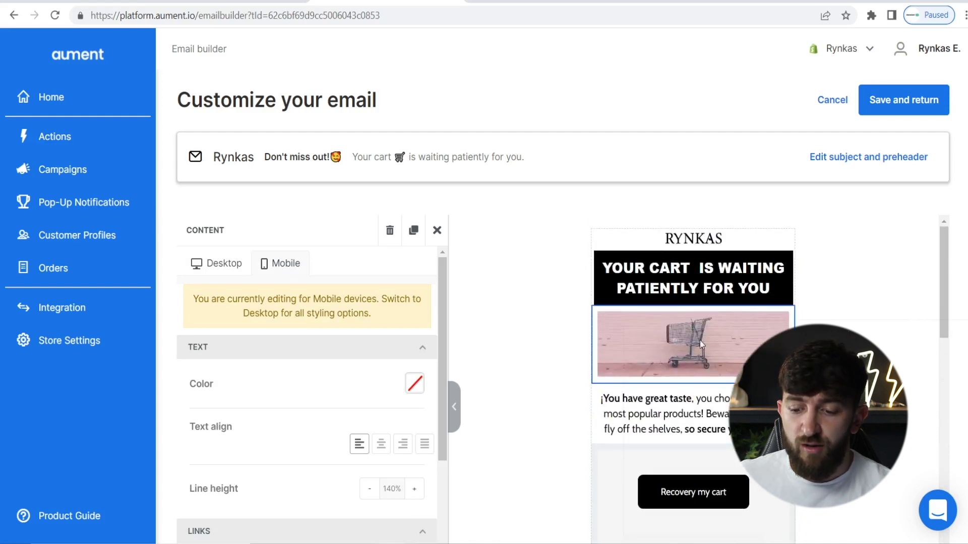
scroll(701, 328, down, 10)
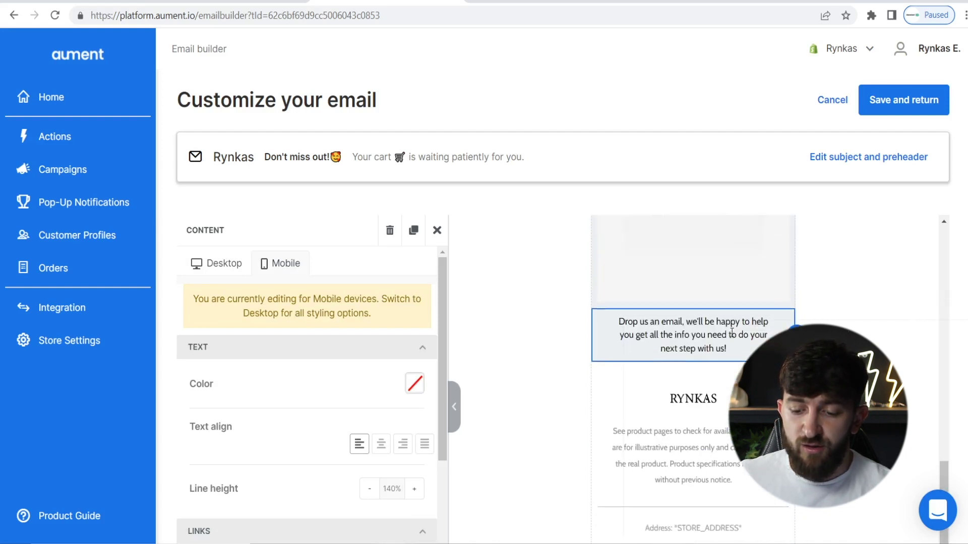
scroll(731, 333, up, 3)
scroll(731, 334, up, 5)
click(733, 347)
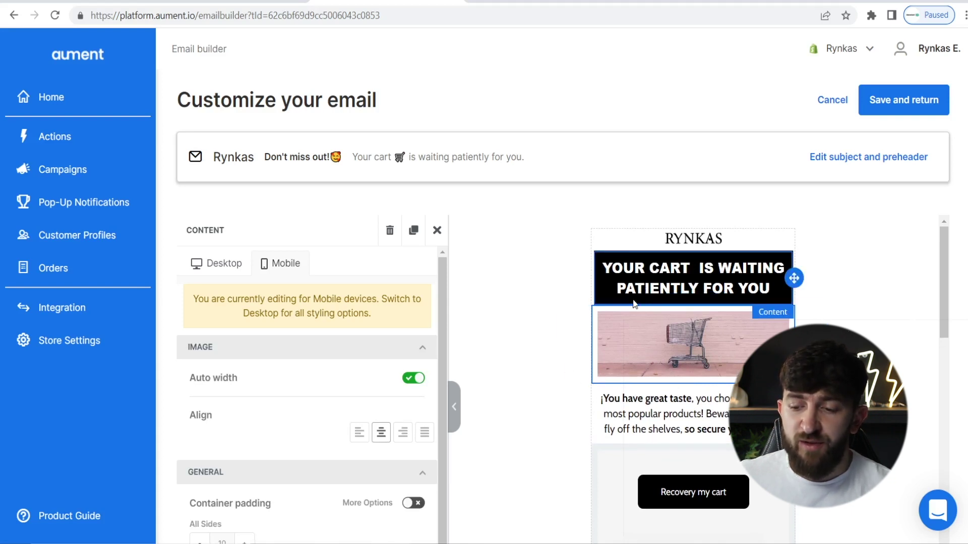
click(894, 112)
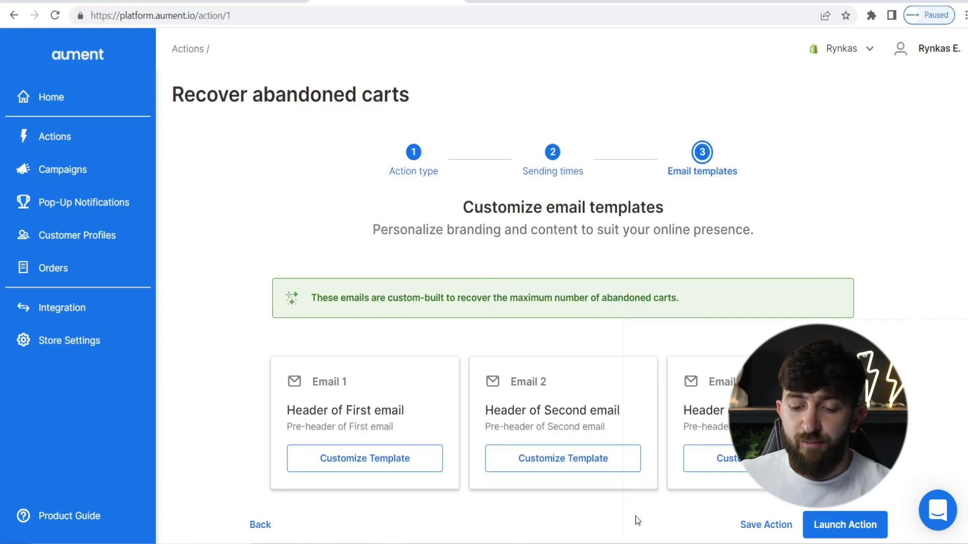
Open the Email 2 template for customizing and replace its header logo with the Rynkas - Email Logo image
click(586, 458)
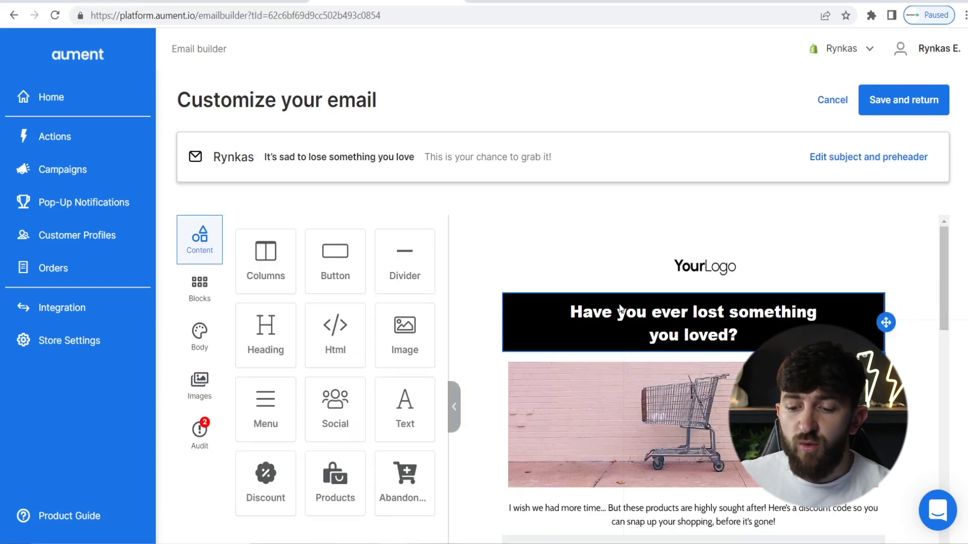
click(651, 270)
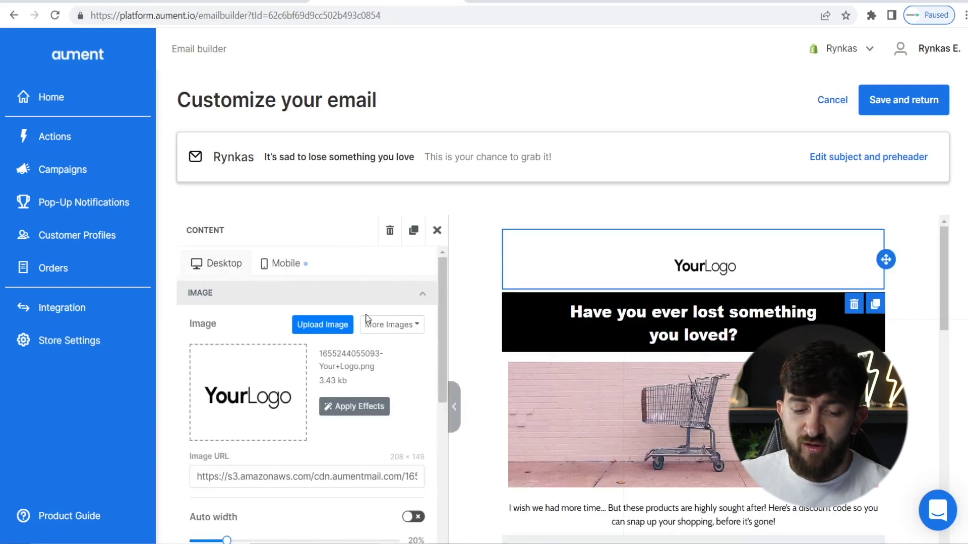
click(237, 394)
click(500, 187)
click(673, 372)
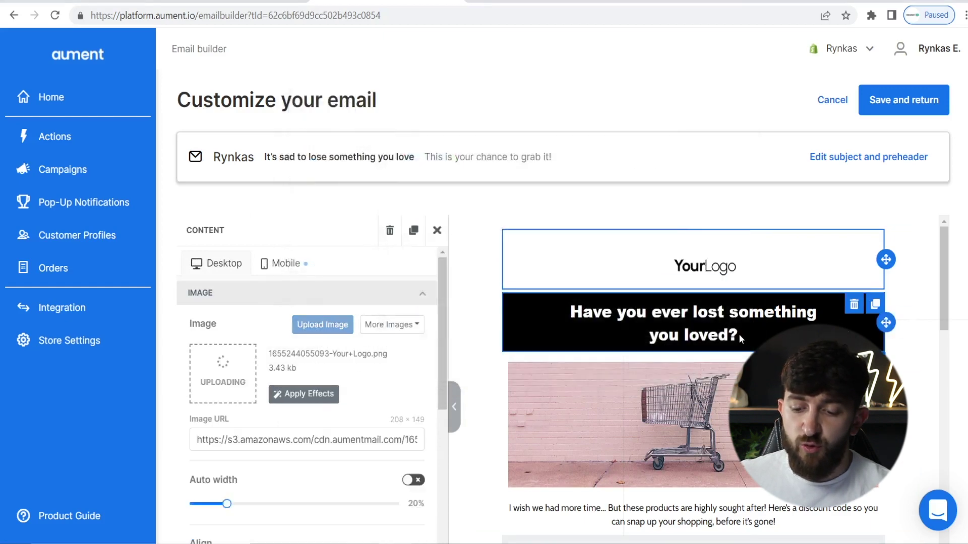
Replace the footer logo in the Email 2 template with the Rynkas - Email Logo image
scroll(739, 334, down, 10)
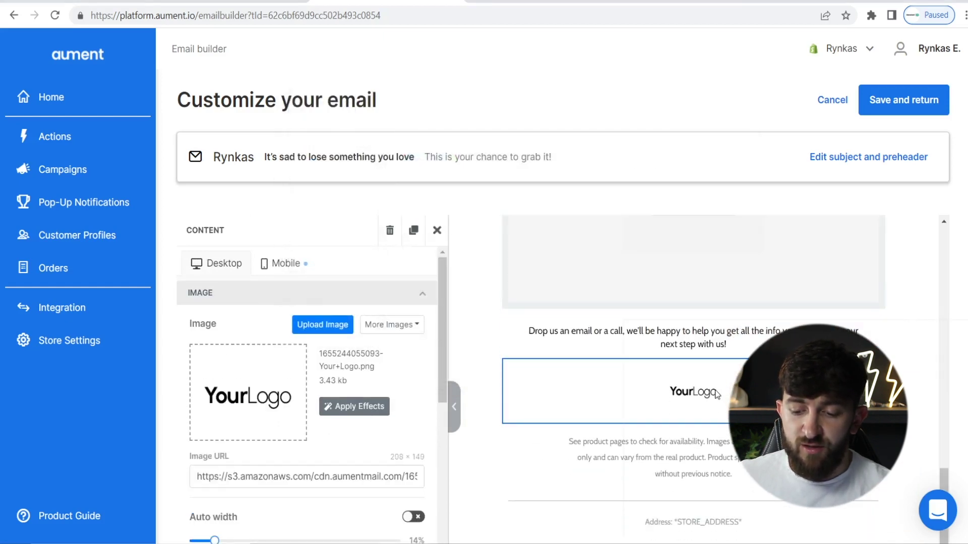
click(329, 324)
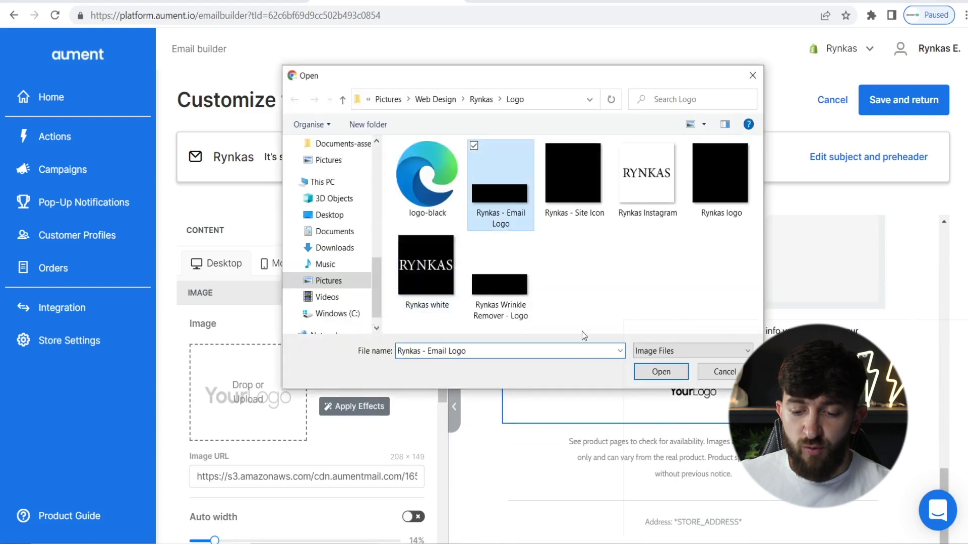
click(656, 371)
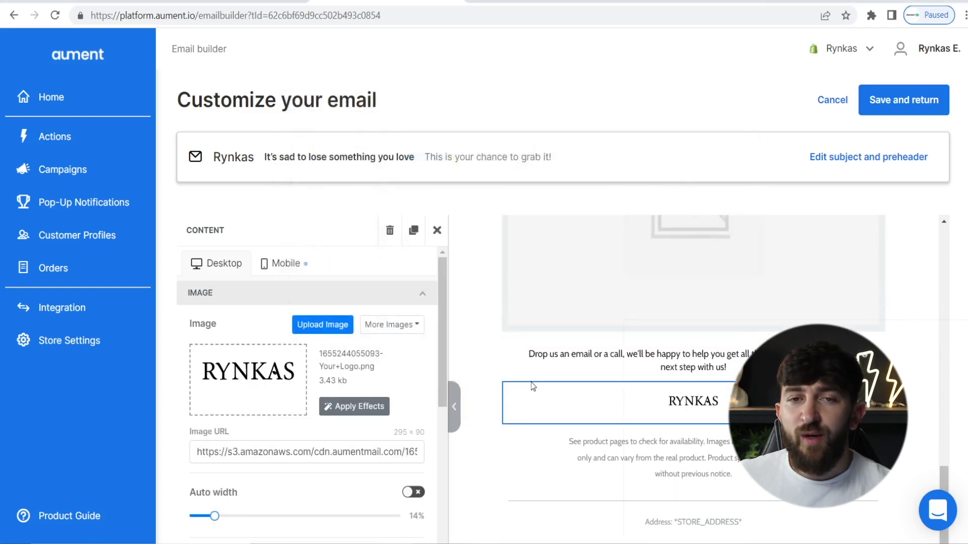
Add a Discount block to Email 2 between the intro text and the Recovery my cart button, and look over its coupon content
scroll(553, 353, up, 10)
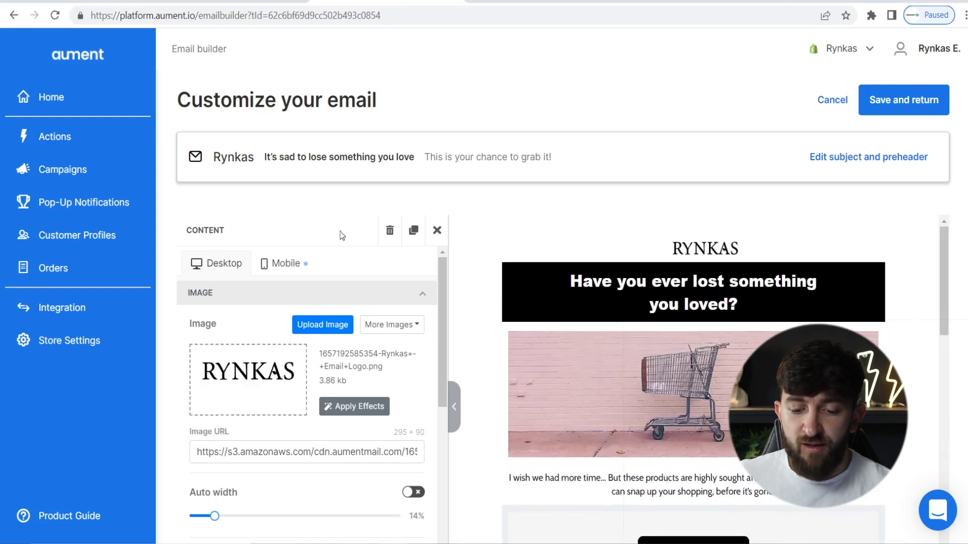
click(437, 230)
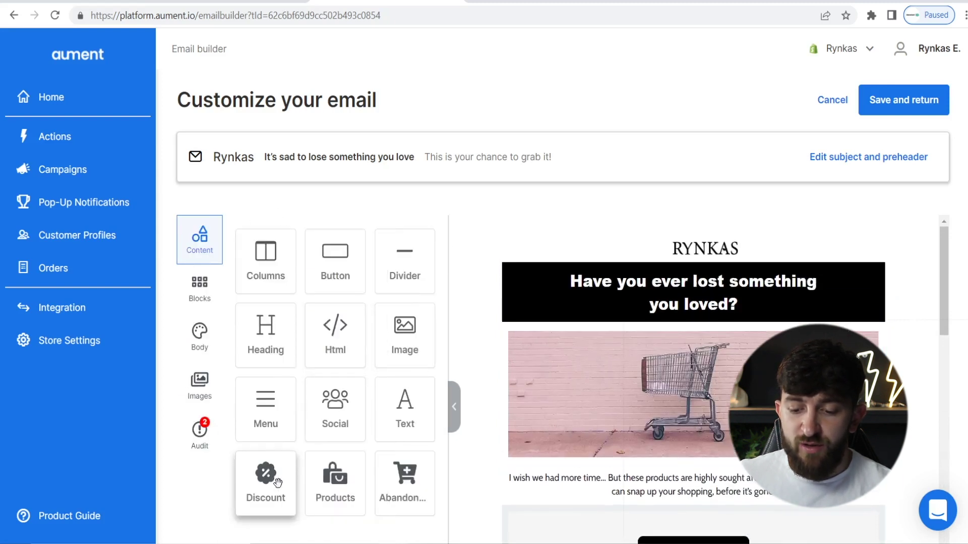
scroll(630, 398, down, 2)
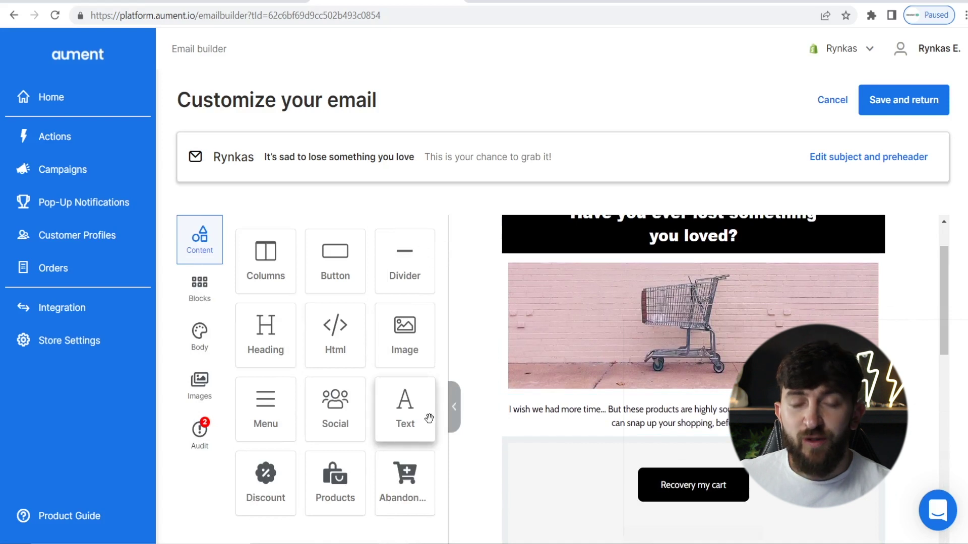
scroll(480, 378, down, 2)
drag(265, 476, 682, 377)
scroll(696, 355, down, 3)
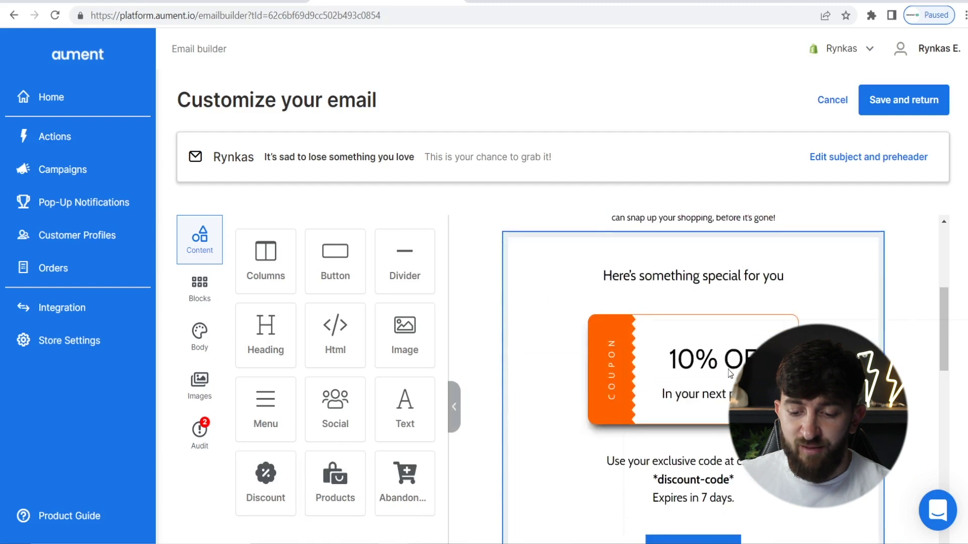
scroll(696, 354, down, 2)
scroll(724, 352, up, 1)
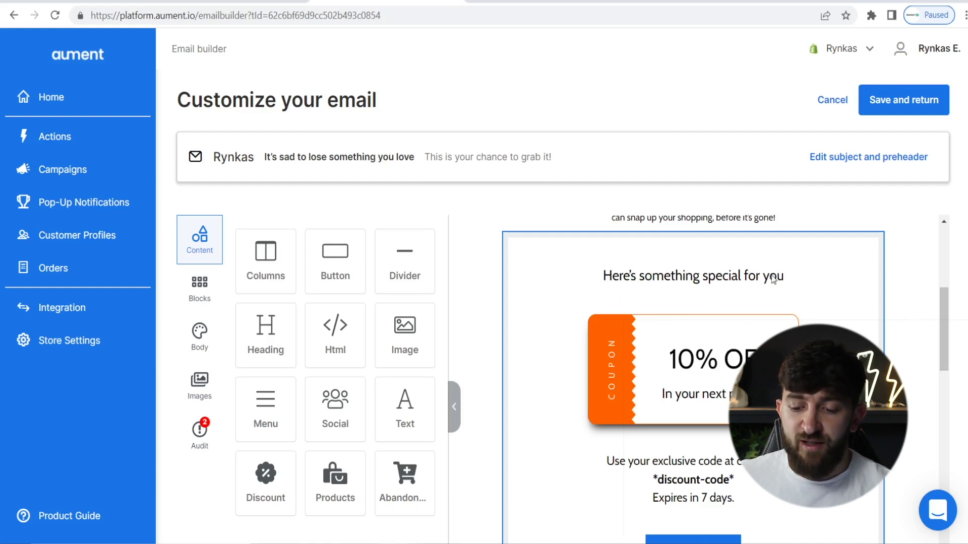
scroll(726, 368, down, 2)
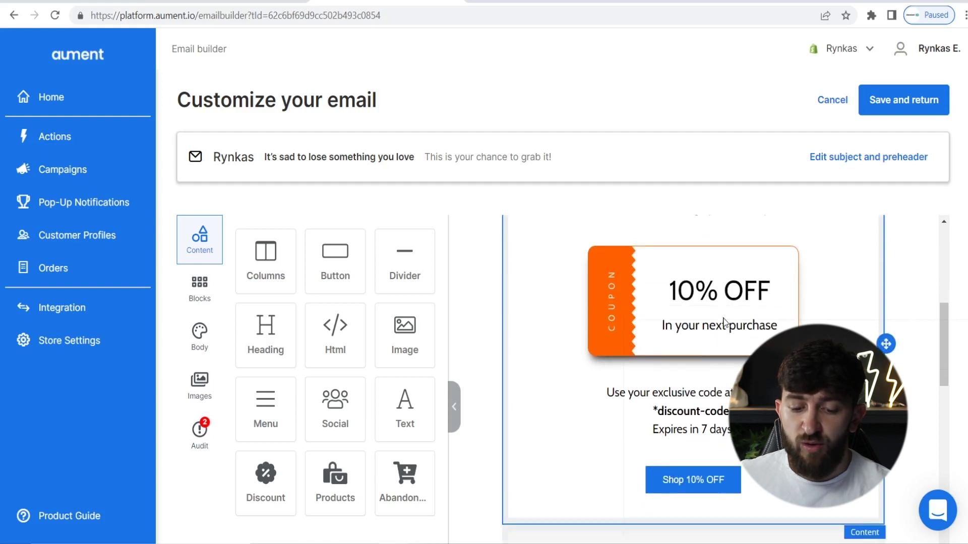
Set the discount background colour of the coupon block to black (000000)
click(744, 322)
scroll(345, 322, down, 4)
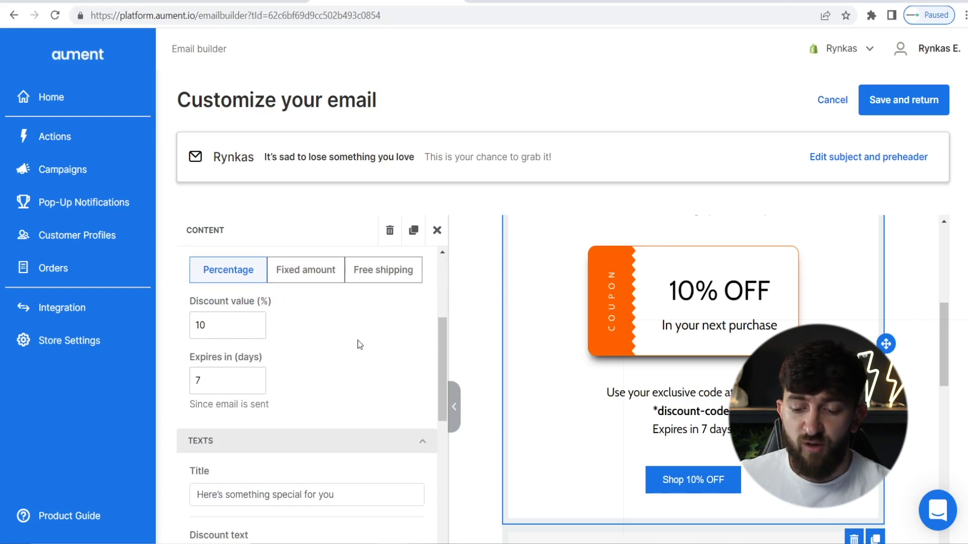
scroll(224, 365, down, 5)
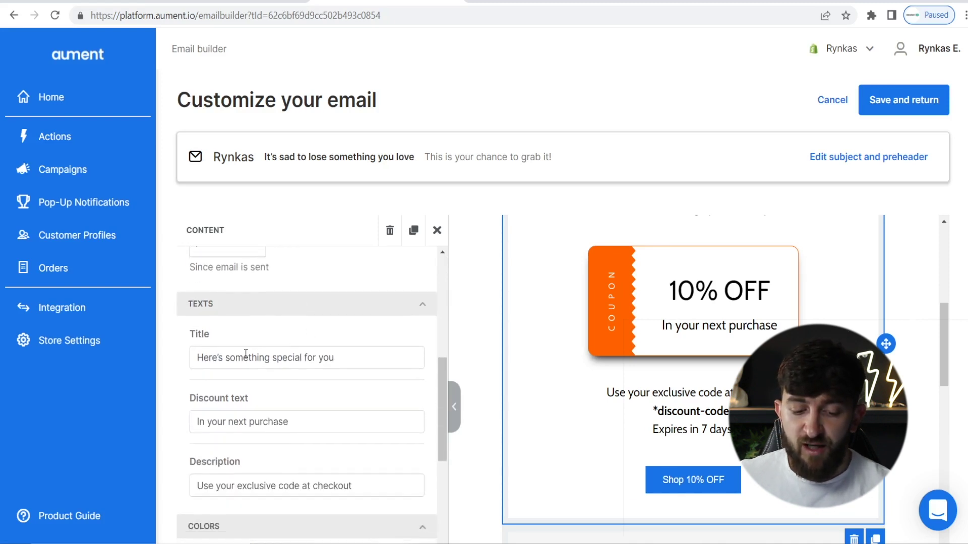
scroll(307, 363, down, 2)
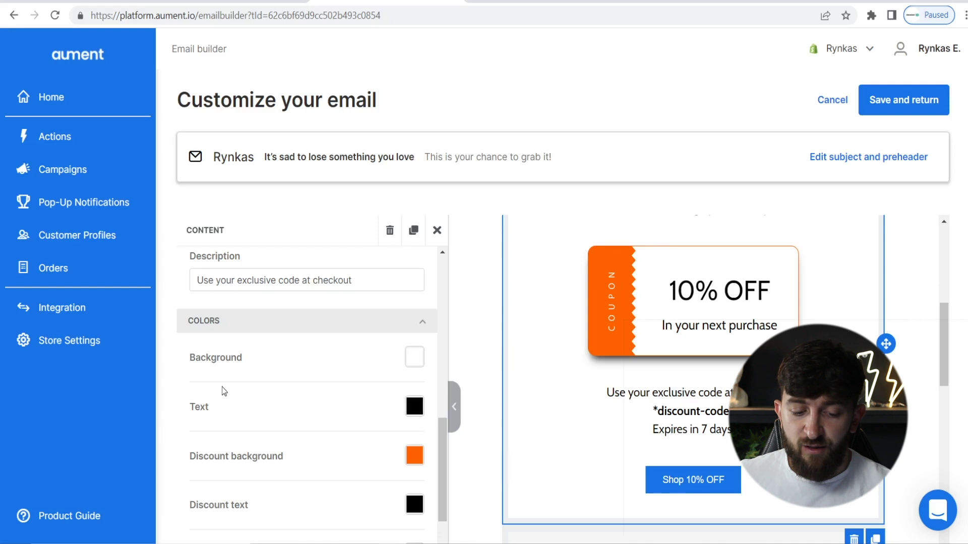
scroll(223, 391, down, 1)
click(415, 388)
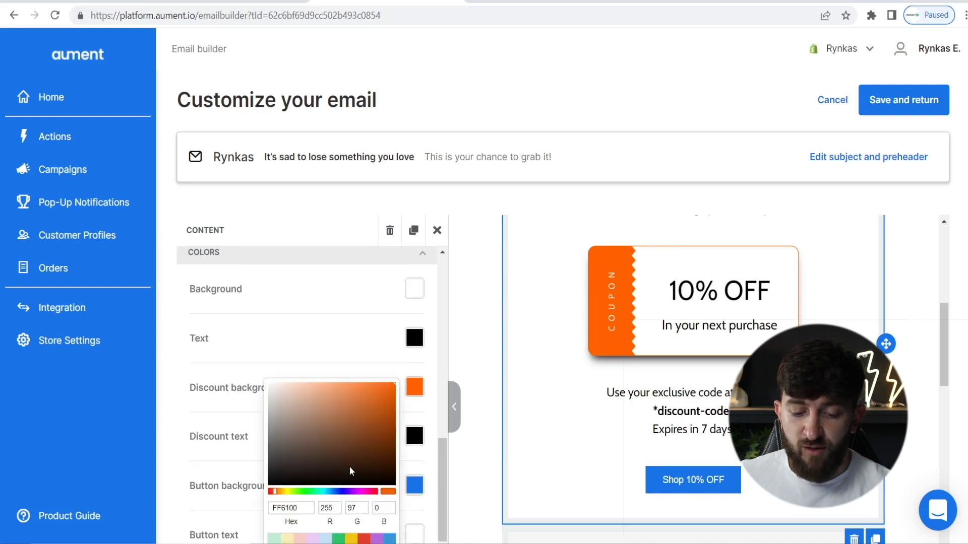
drag(352, 471, 246, 495)
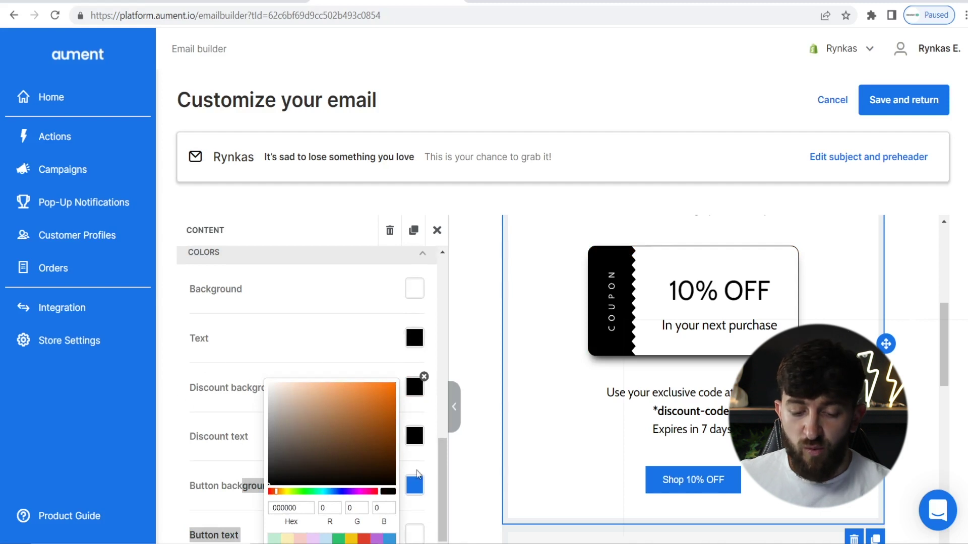
Set the button background colour of the Email 2 coupon block to black (000000)
click(415, 486)
drag(297, 377, 243, 410)
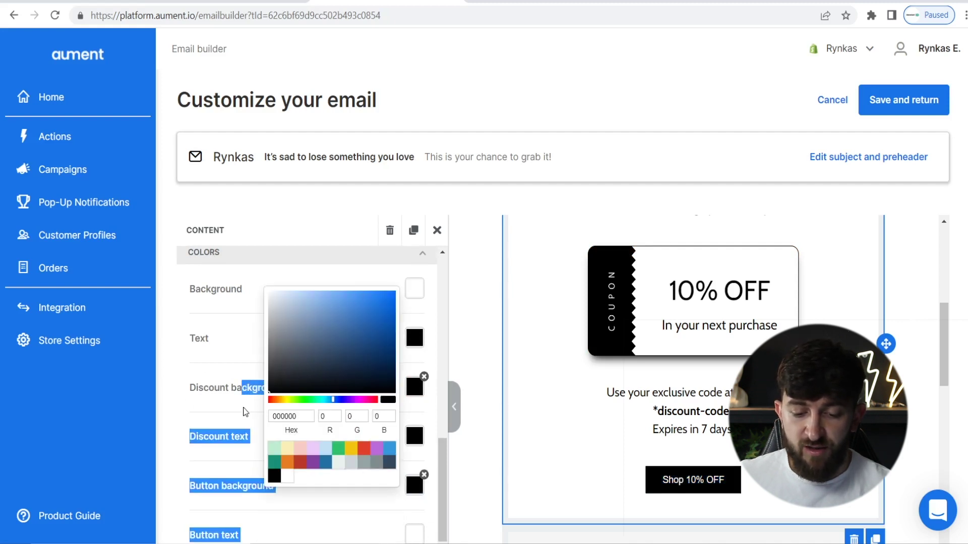
drag(284, 381, 174, 436)
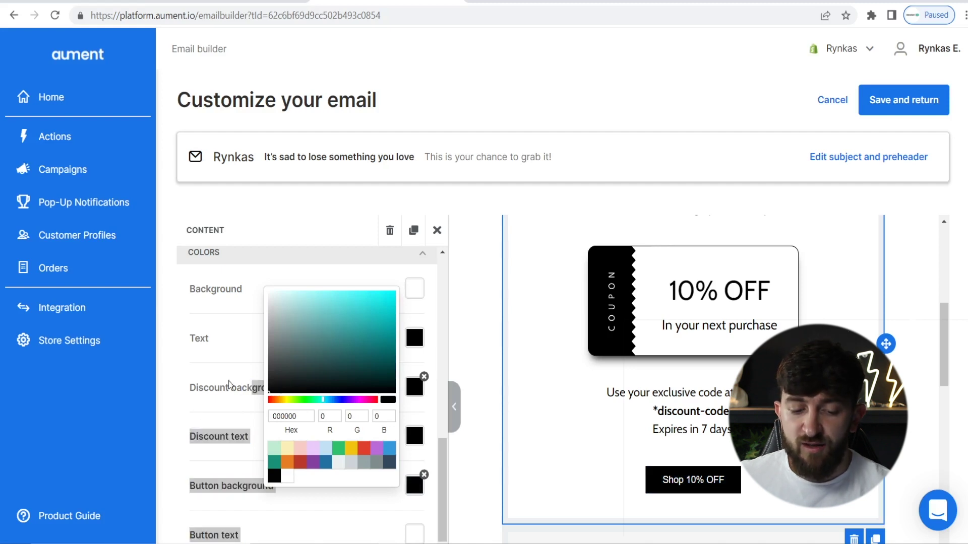
click(200, 358)
Try a larger container padding on the Email 2 coupon block and set it back to 10 on all sides
scroll(253, 352, down, 5)
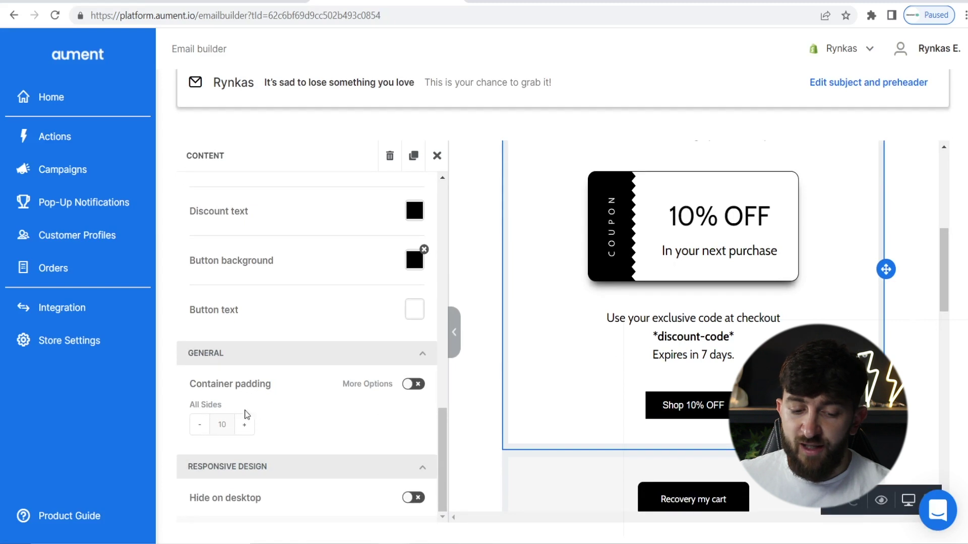
click(244, 425)
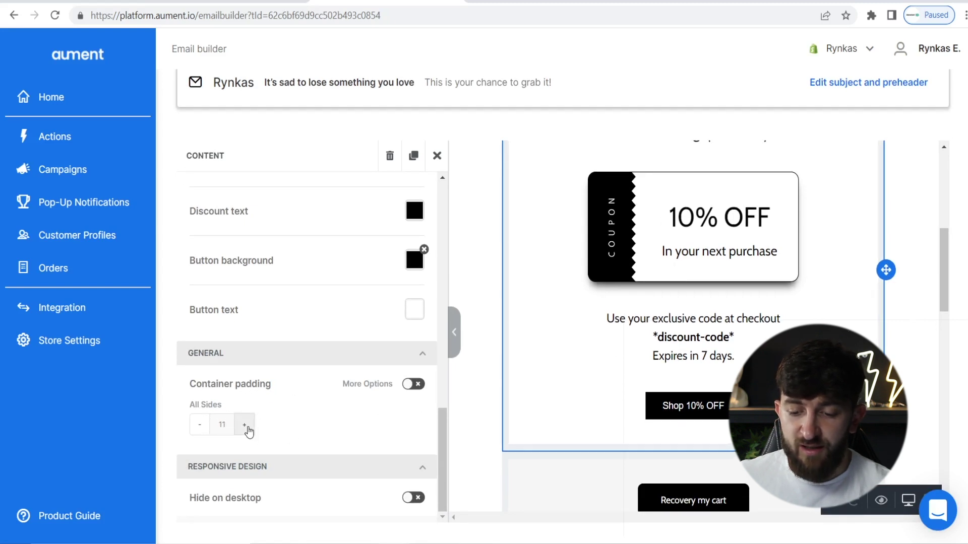
click(244, 425)
click(245, 425)
click(245, 425)
click(205, 432)
click(205, 432)
click(204, 432)
click(205, 432)
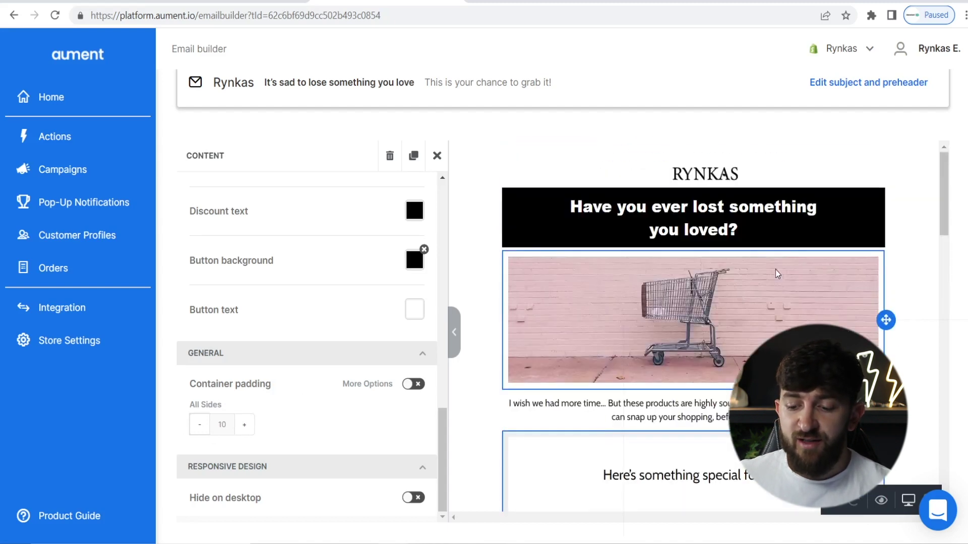
Save Email 2 and open the Email 3 template for customizing, looking over its discount coupon
scroll(830, 118, up, 2)
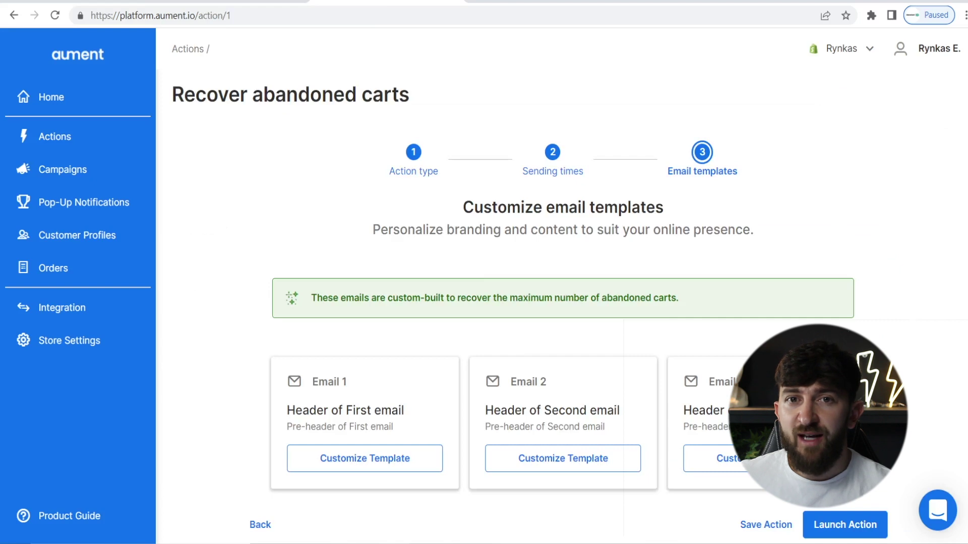
click(756, 459)
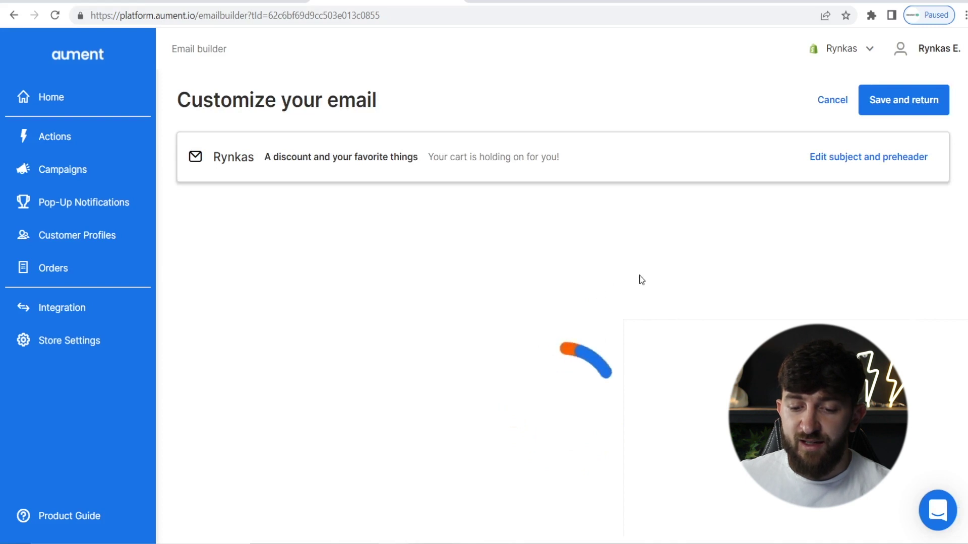
scroll(697, 286, down, 10)
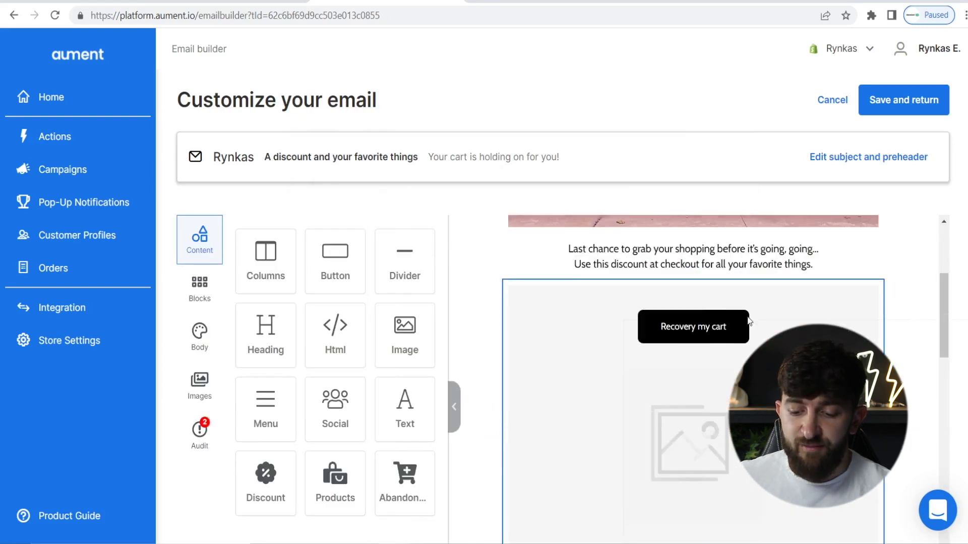
scroll(750, 295, down, 3)
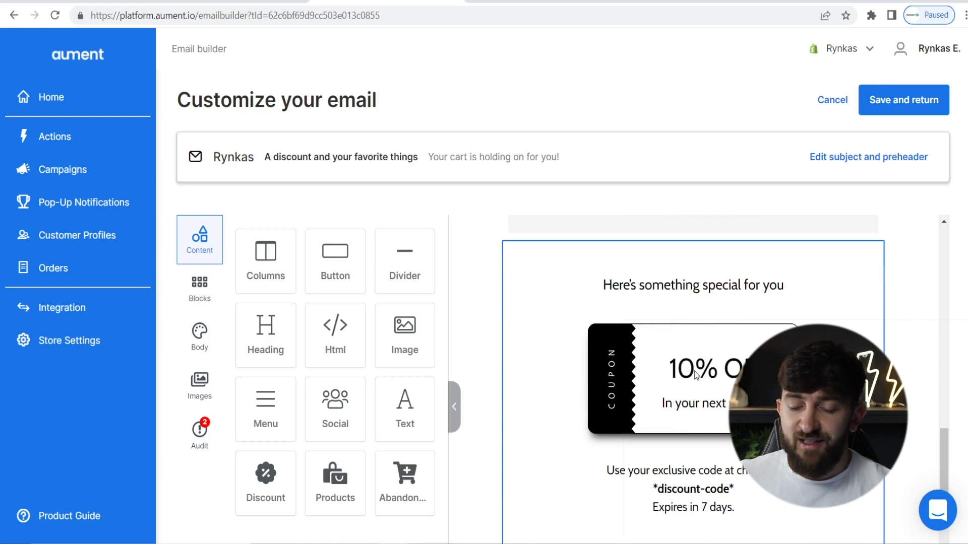
scroll(706, 373, down, 3)
scroll(740, 369, up, 2)
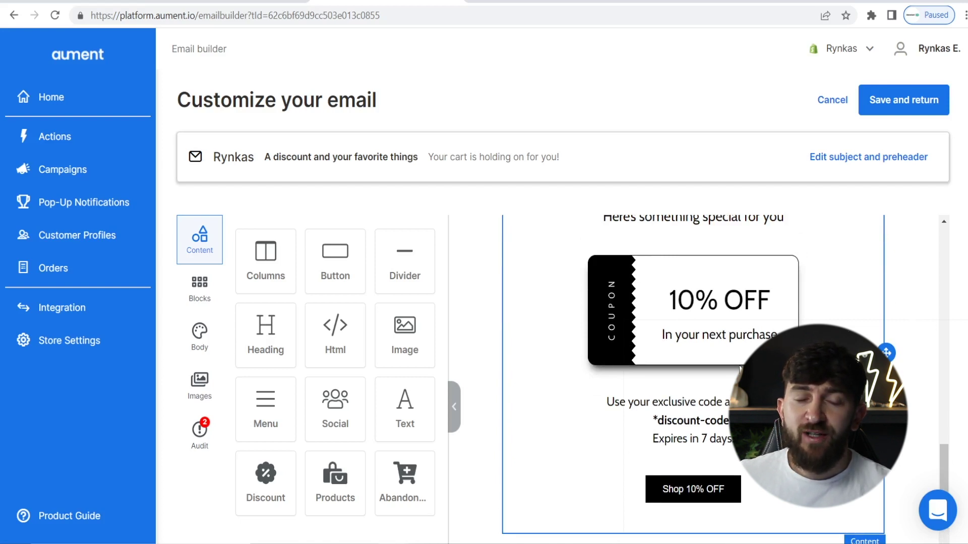
Set the percentage discount value of the Email 3 coupon to 20%
click(695, 350)
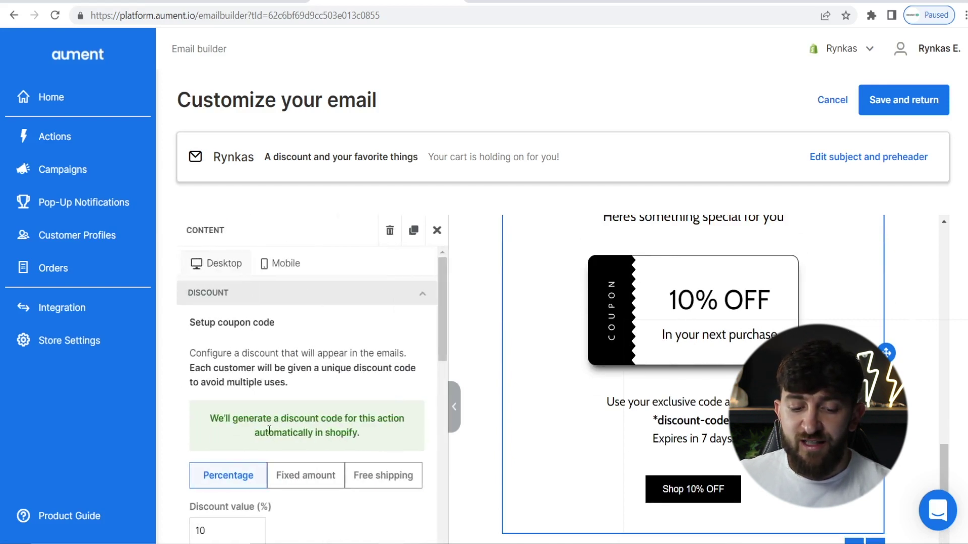
scroll(312, 407, down, 1)
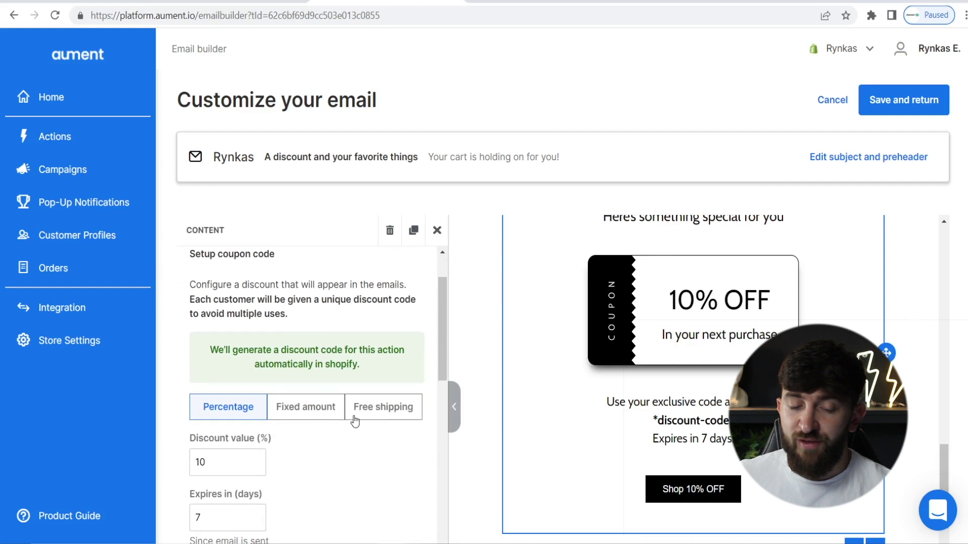
click(201, 463)
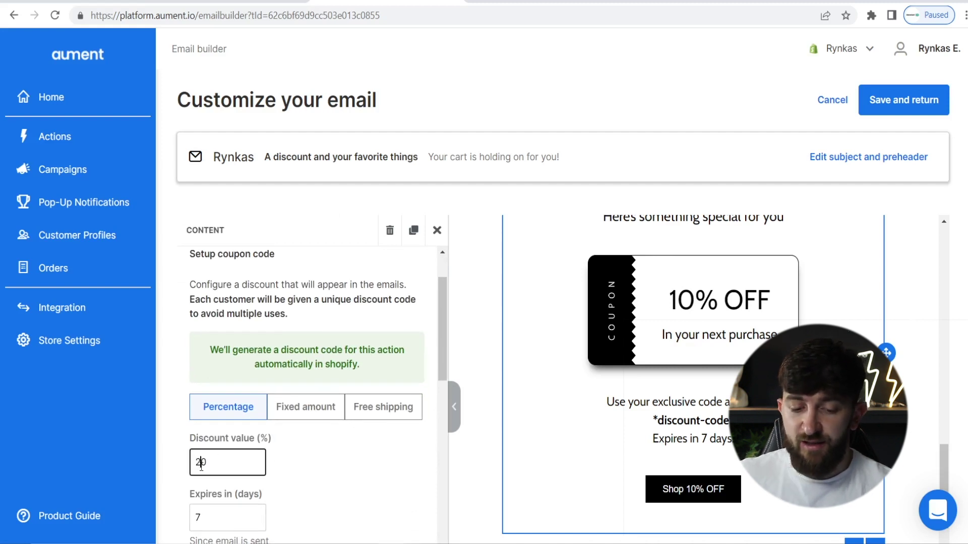
text(2)
click(474, 344)
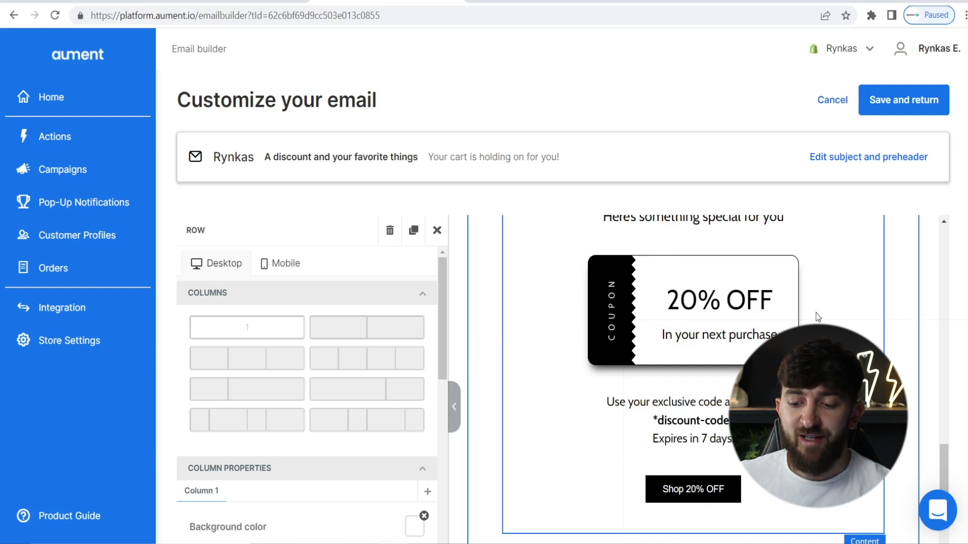
Replace the shopping cart photo in Email 3 with the product image 1T7A6383_websize.jpg and set its width to 50% with auto width off
scroll(736, 320, up, 8)
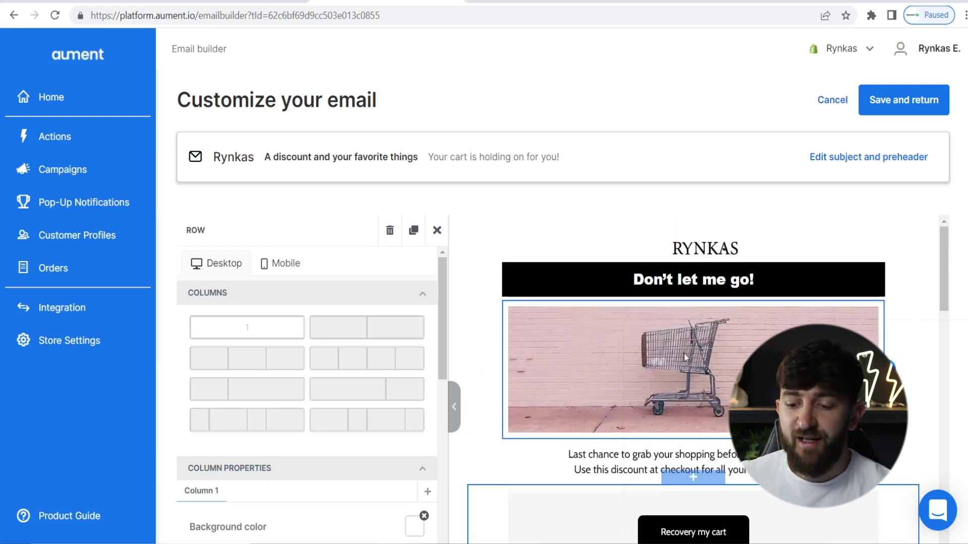
click(654, 350)
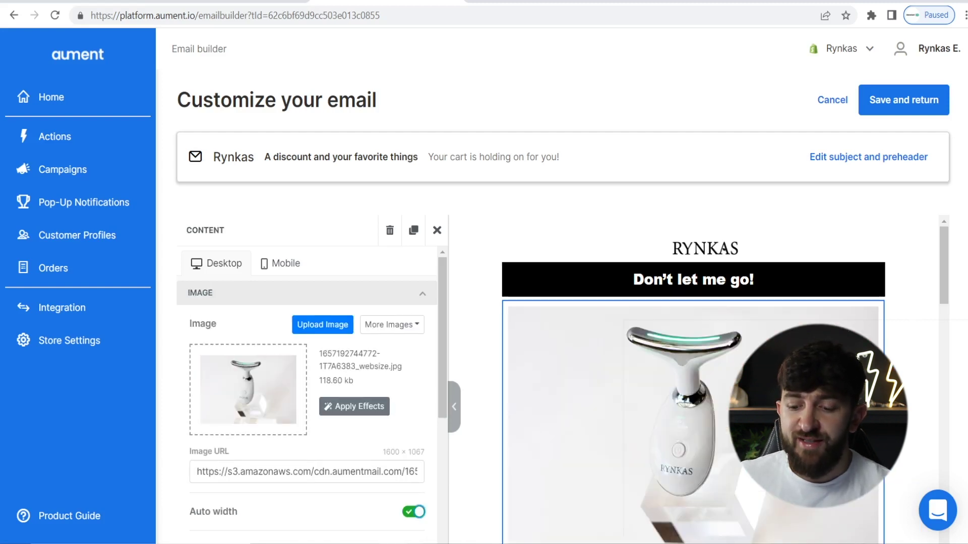
scroll(739, 346, down, 1)
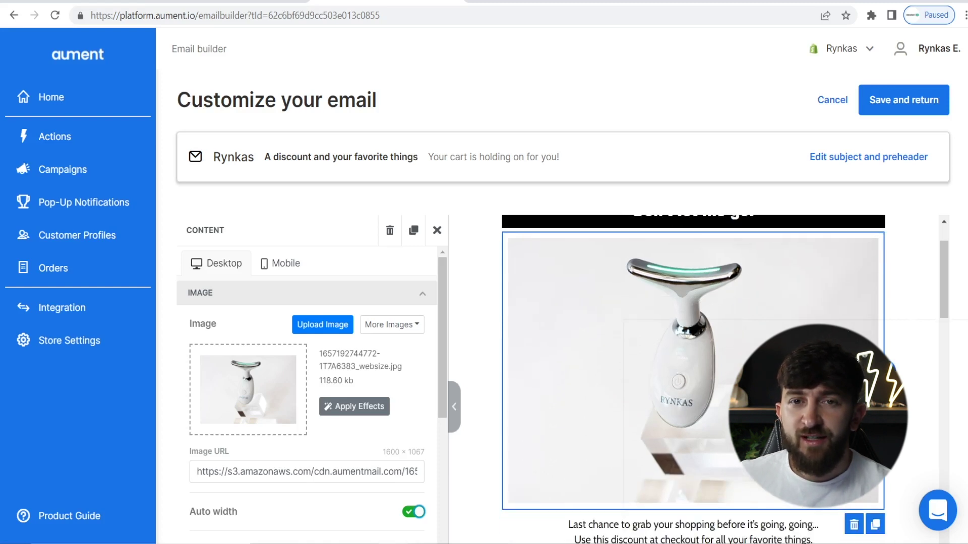
scroll(373, 384, down, 1)
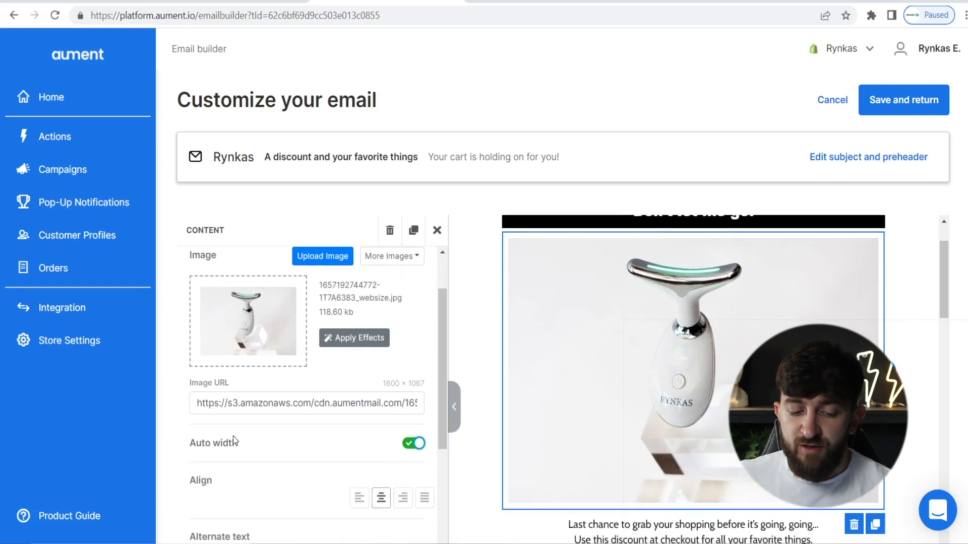
click(413, 443)
scroll(445, 367, down, 1)
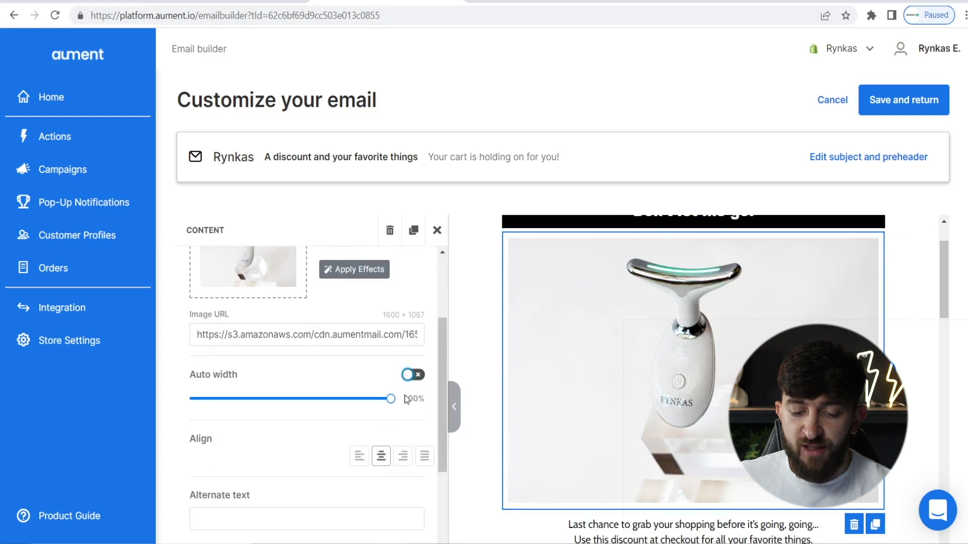
drag(390, 399, 295, 406)
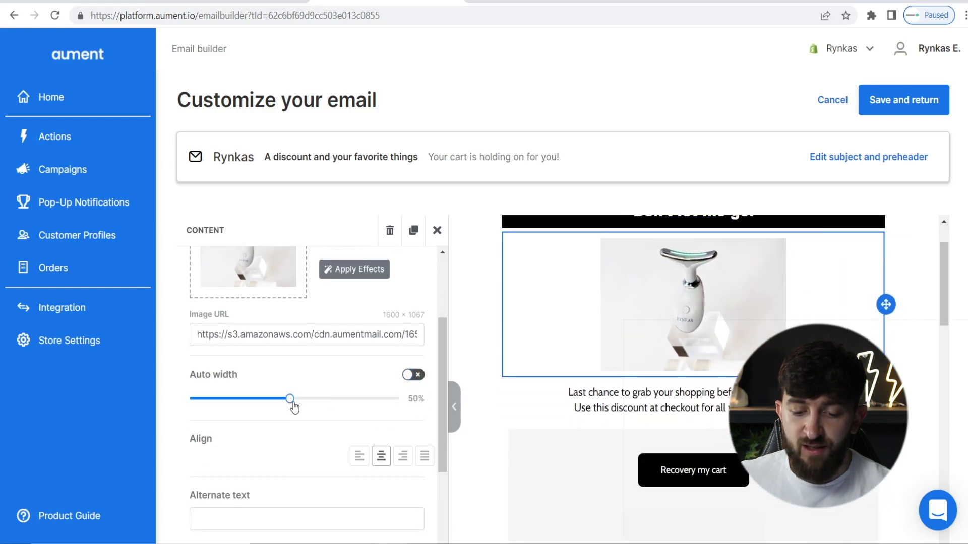
Look over the image settings and the Email 3 layout from the product image down to the footer
scroll(371, 319, up, 2)
scroll(380, 331, down, 6)
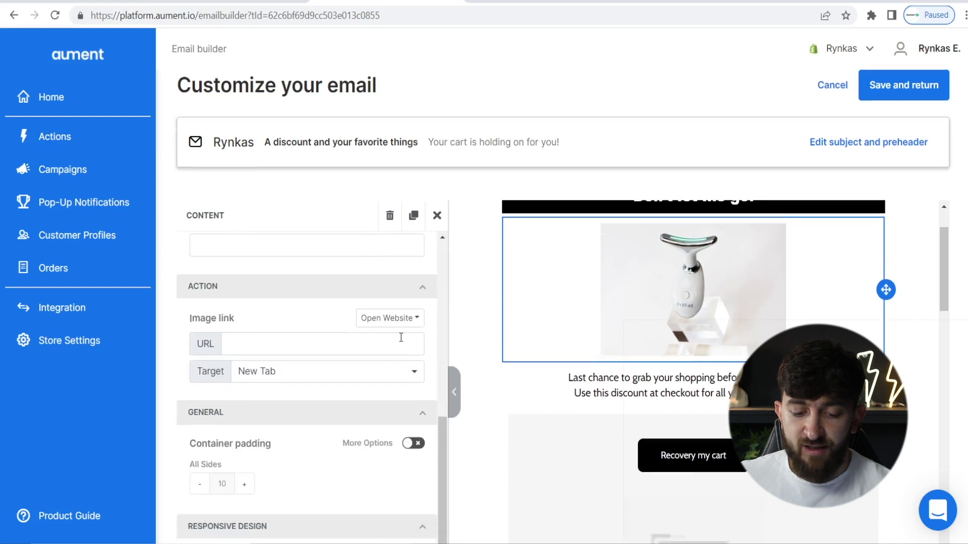
scroll(453, 363, down, 1)
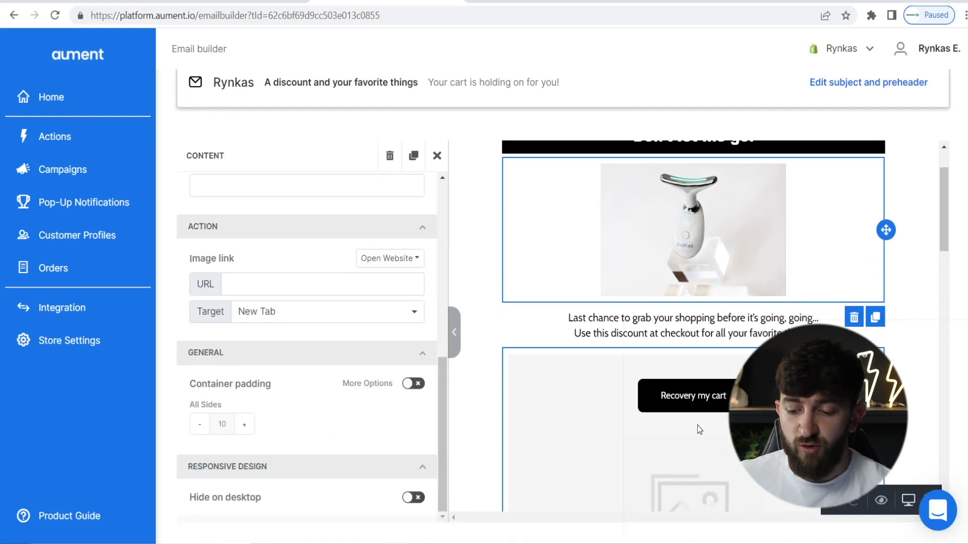
scroll(698, 428, up, 2)
scroll(693, 368, up, 2)
scroll(693, 368, down, 10)
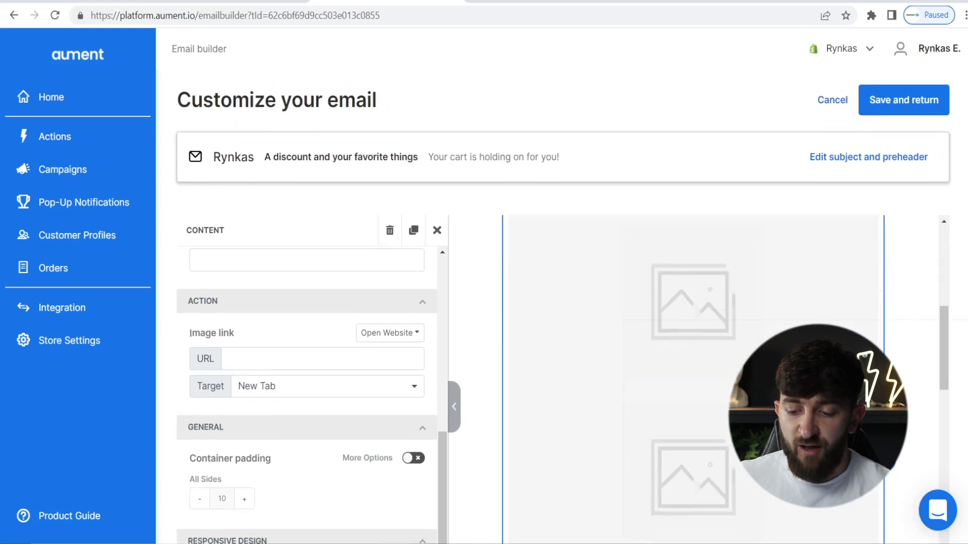
scroll(722, 399, up, 8)
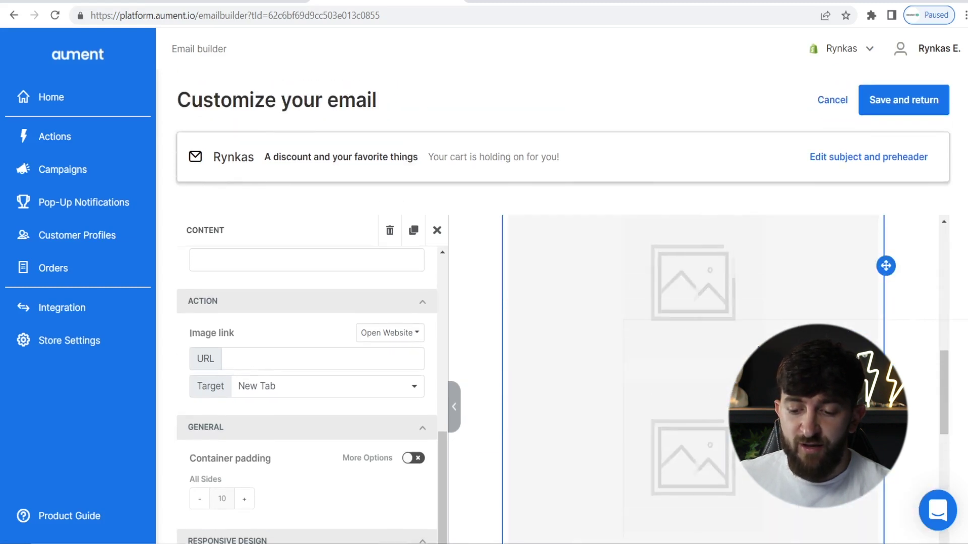
scroll(721, 399, up, 1)
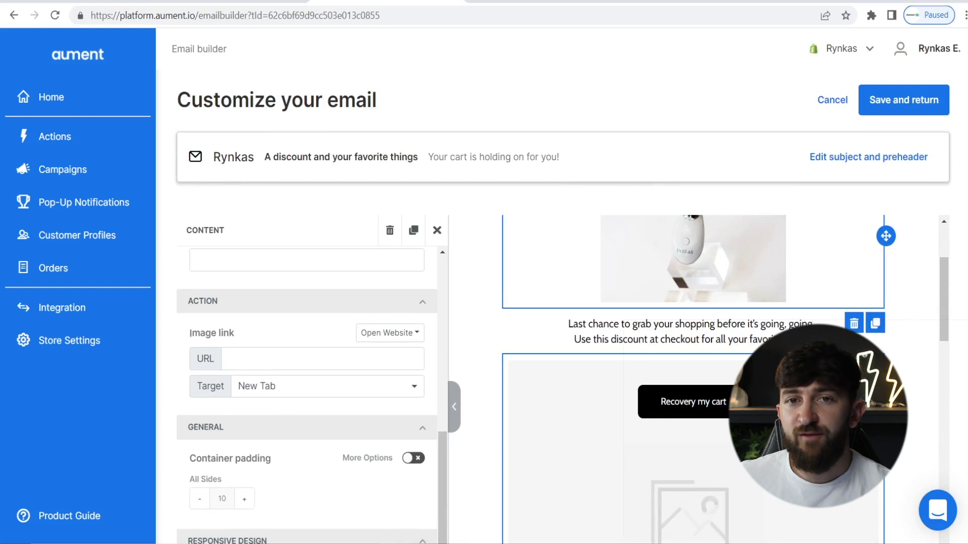
scroll(710, 443, down, 1)
scroll(633, 400, down, 5)
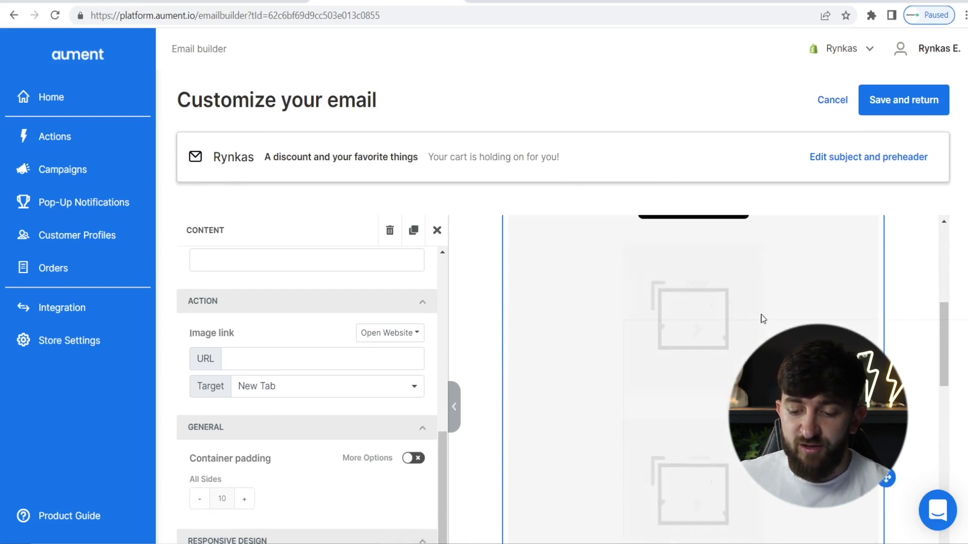
scroll(693, 378, down, 5)
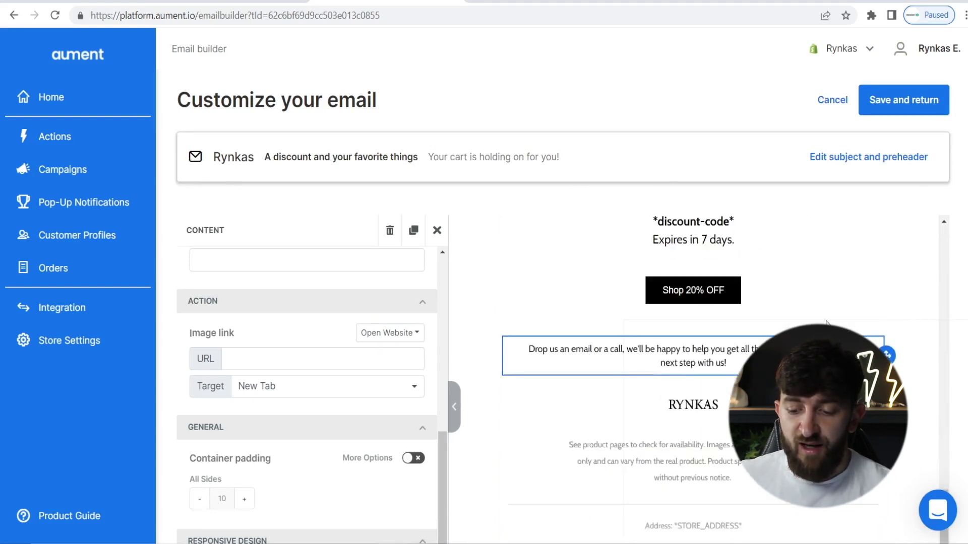
Save Email 3, launch the Recover abandoned carts action and open the list of existing actions
click(913, 112)
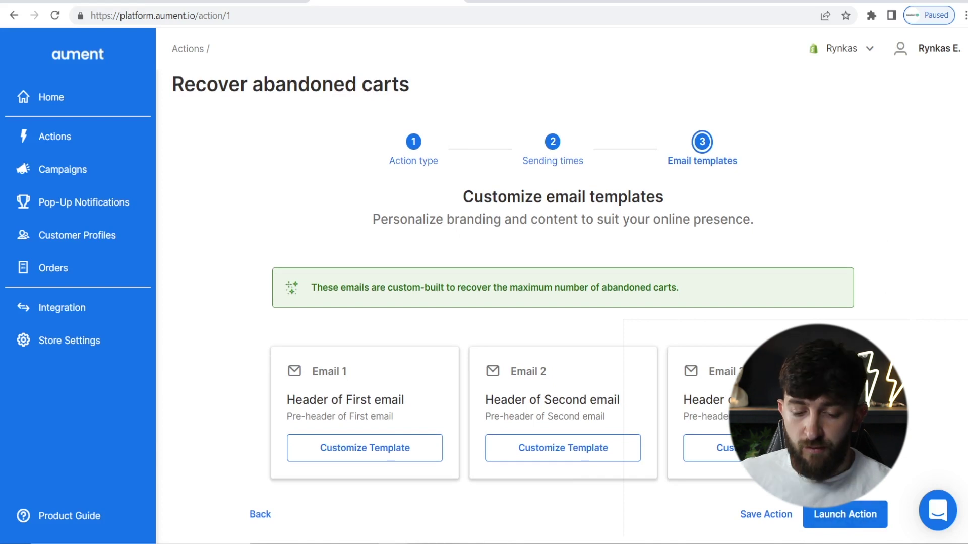
click(836, 519)
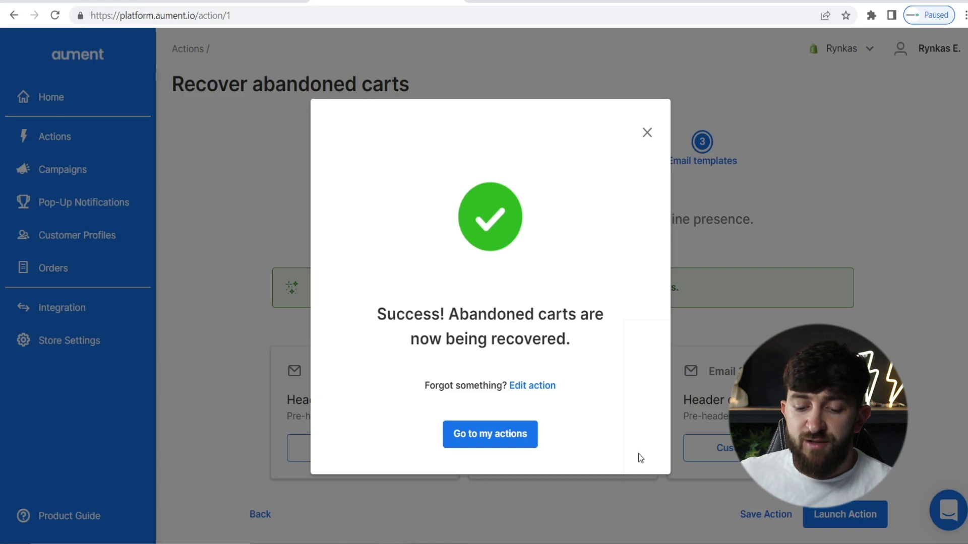
click(480, 446)
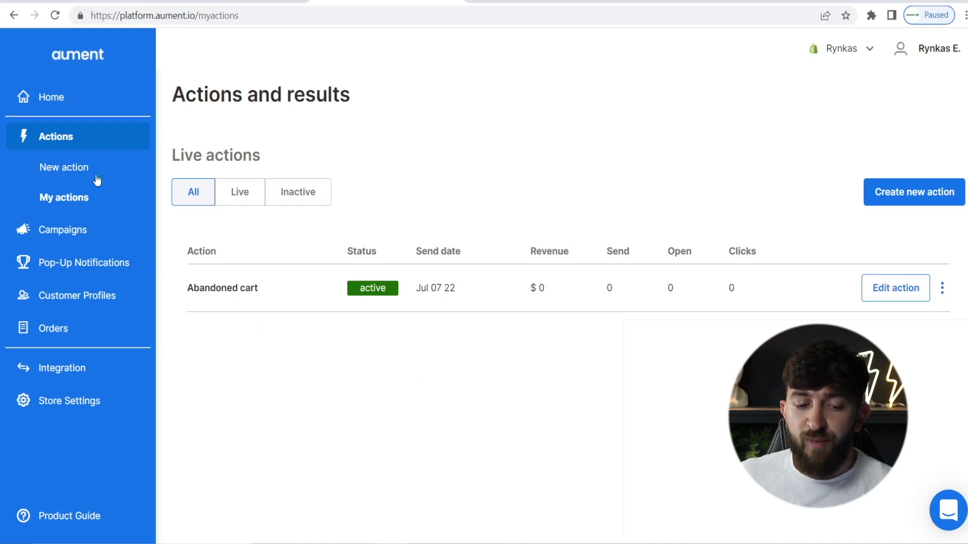
Start a new action to encourage second purchases, keeping the Discount code incentive selected, and look over its email template preview
click(74, 167)
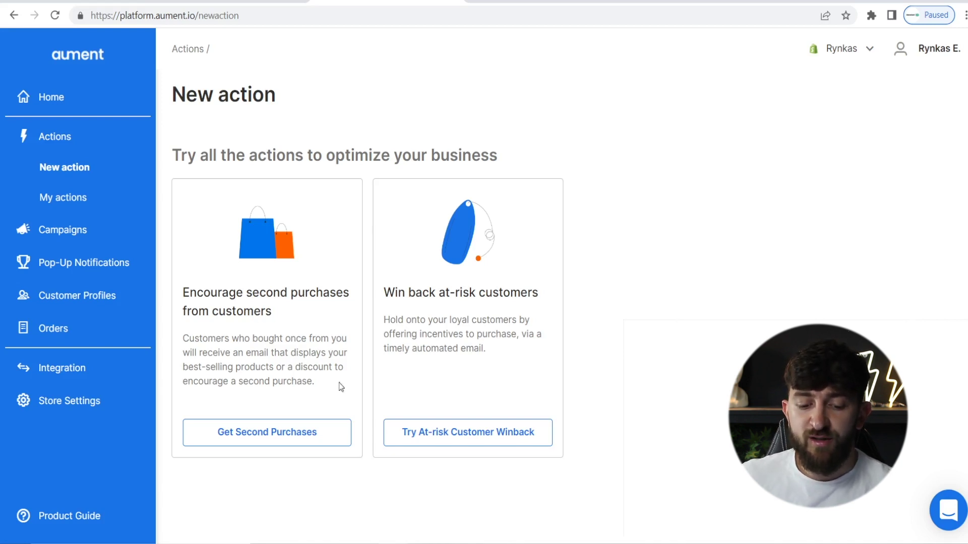
click(247, 433)
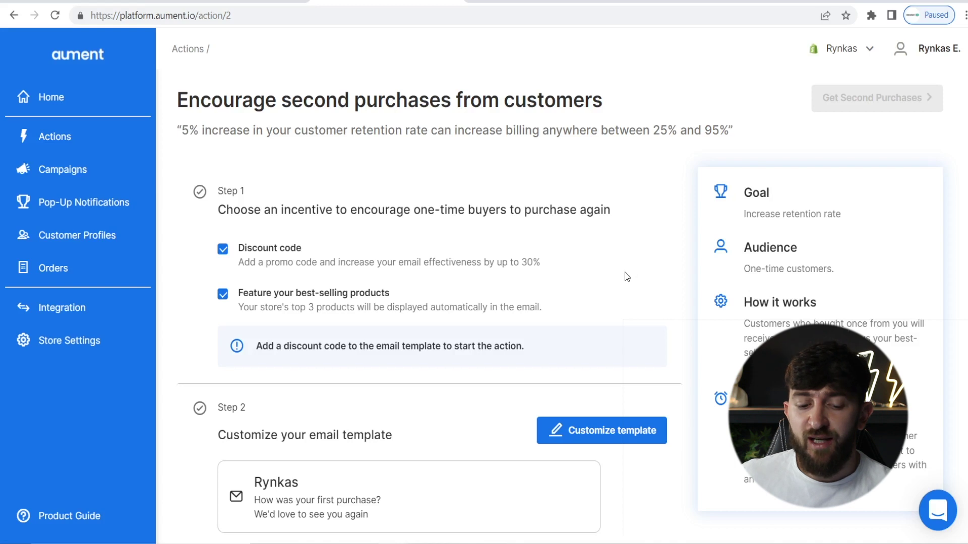
click(223, 250)
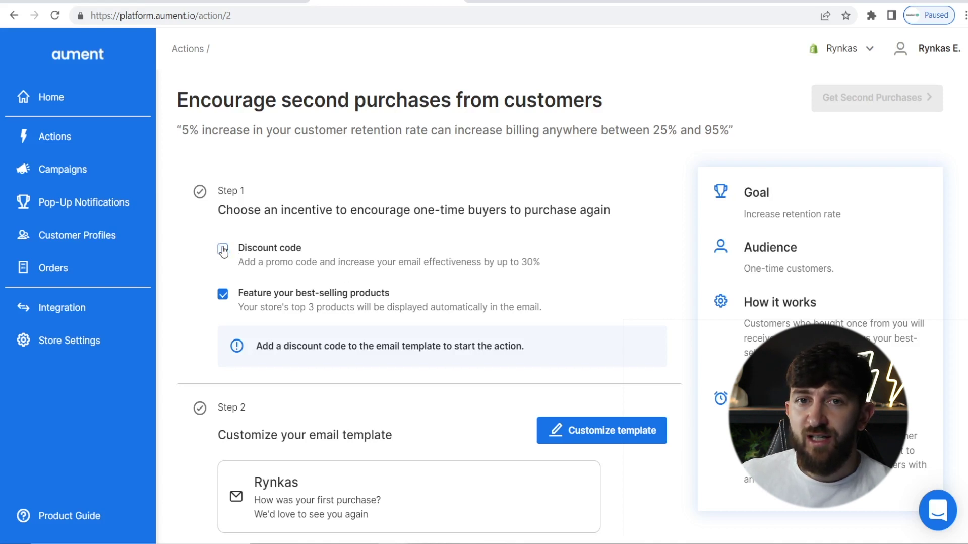
click(223, 250)
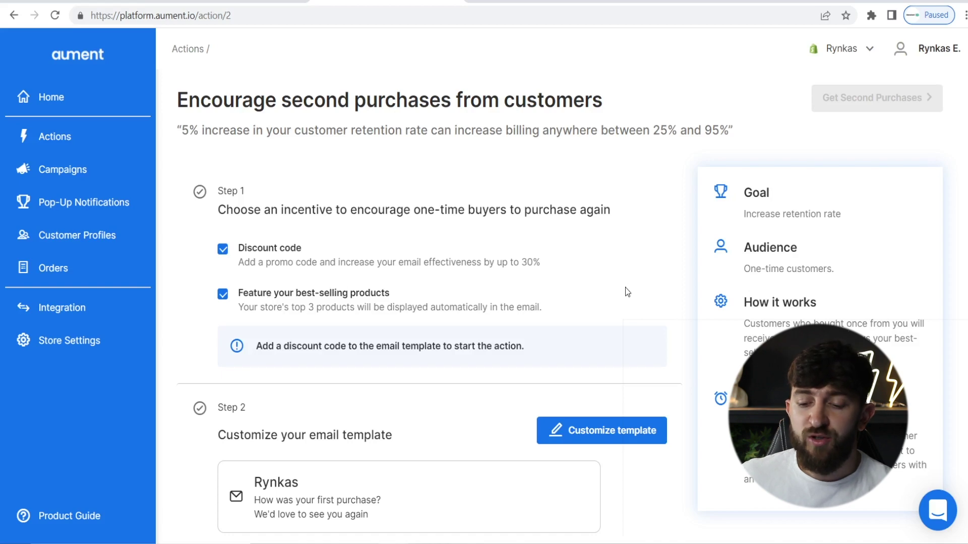
scroll(626, 292, down, 4)
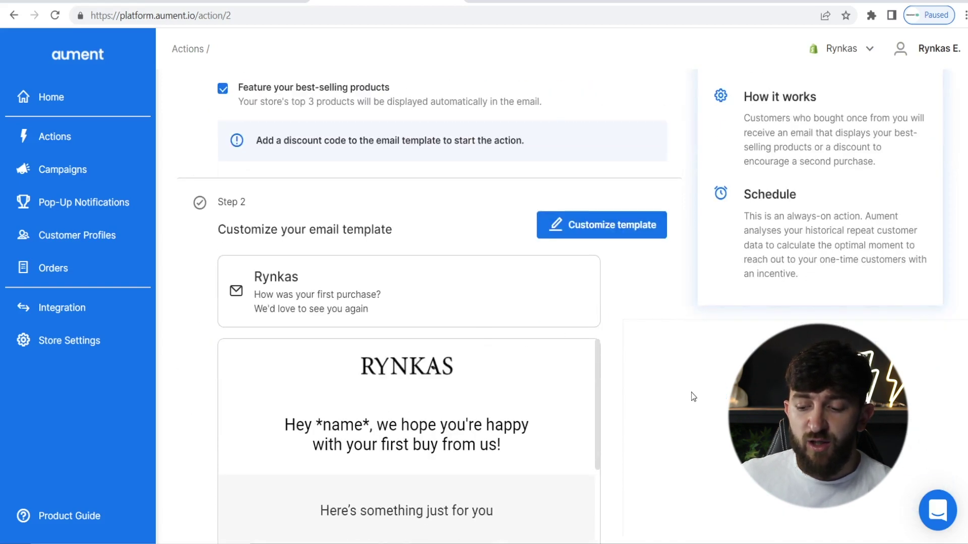
Examine the second-purchase email preview from the greeting and discount block to the best-seller products
scroll(691, 392, down, 4)
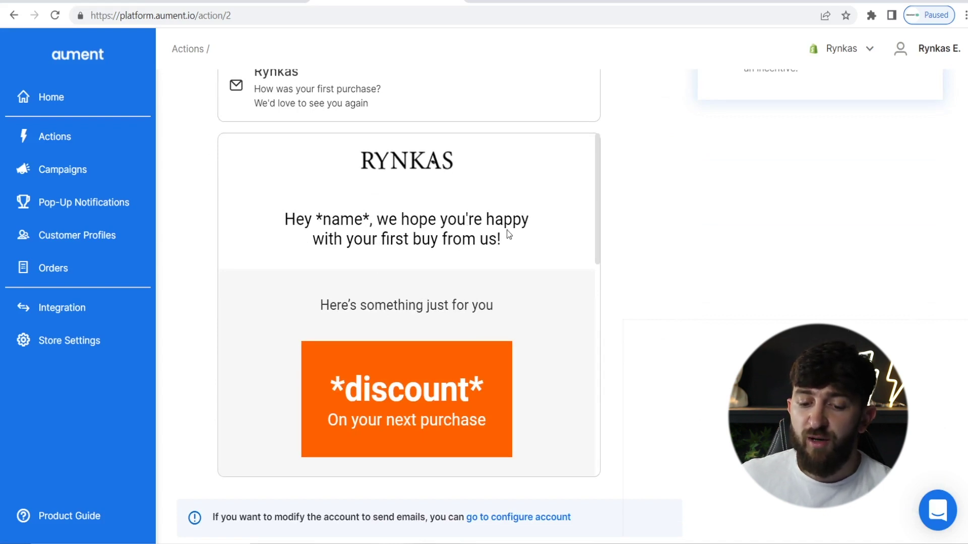
scroll(454, 313, down, 2)
scroll(484, 237, down, 8)
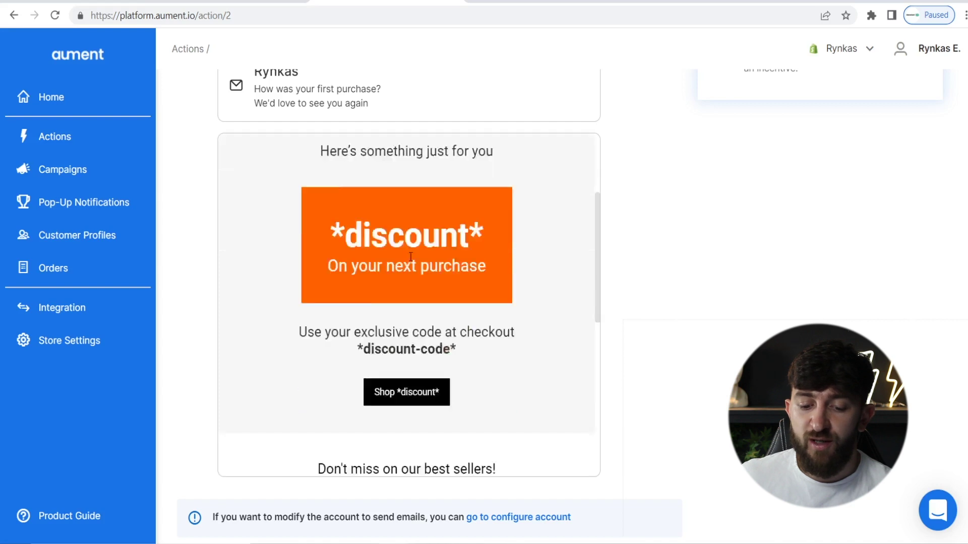
scroll(430, 288, up, 1)
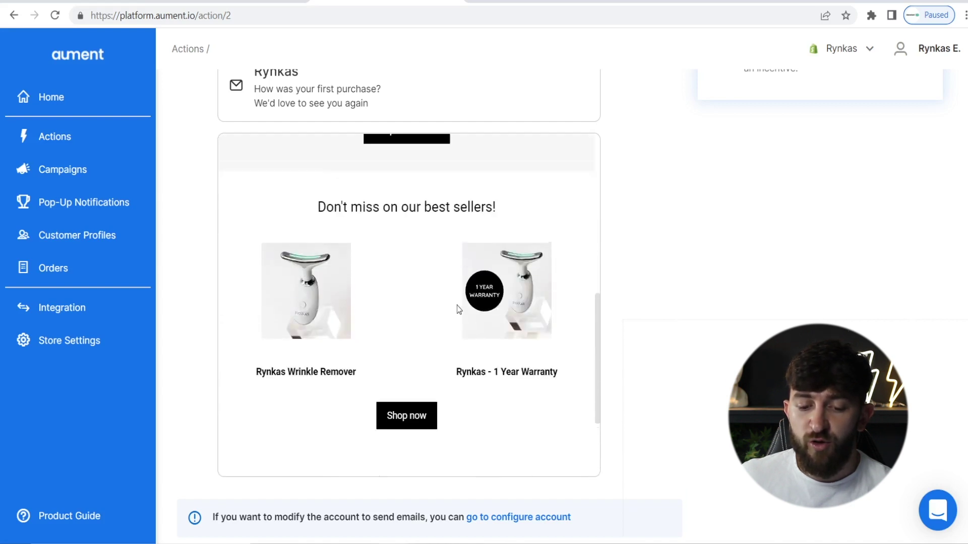
scroll(395, 287, down, 1)
scroll(504, 303, up, 10)
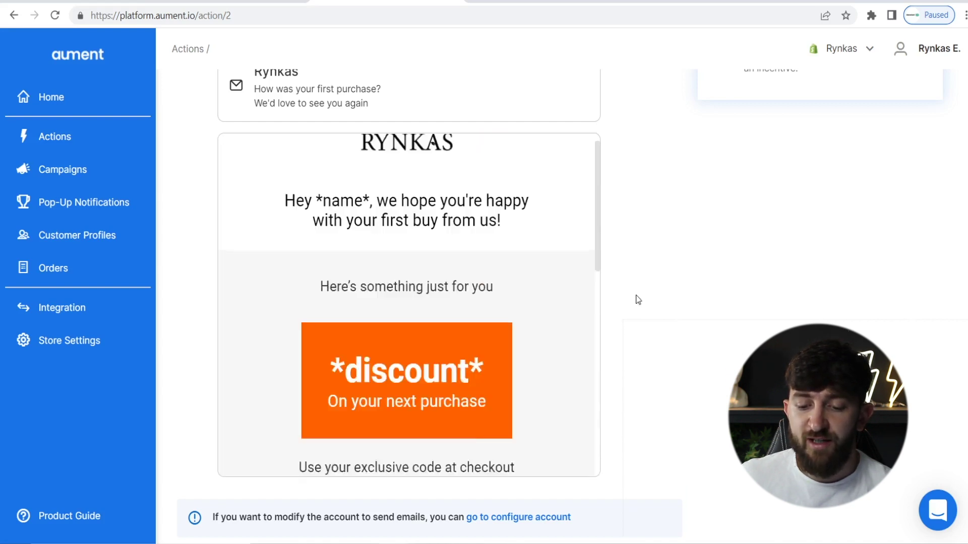
scroll(706, 298, up, 3)
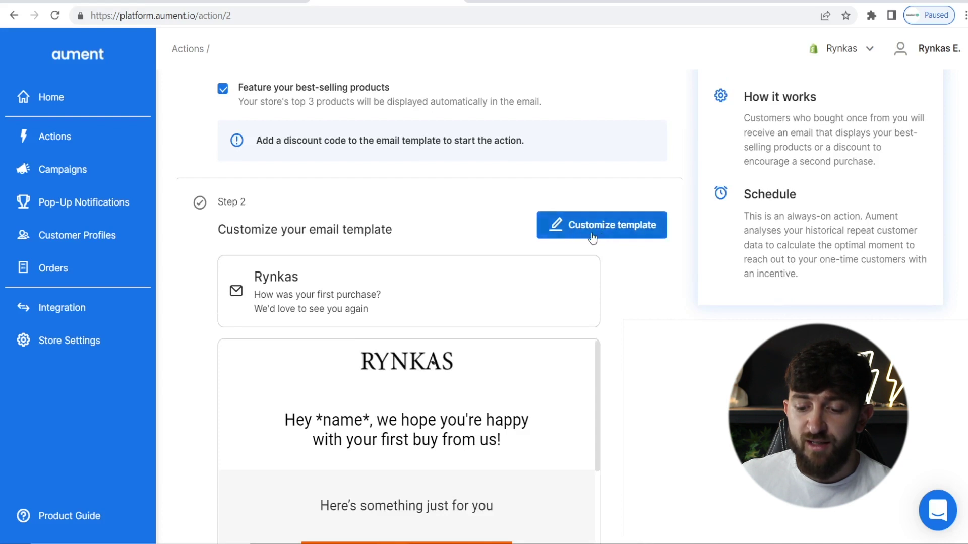
Open the second-purchase email template for customizing and review its subject and preview text, banner and header, and body settings
click(621, 228)
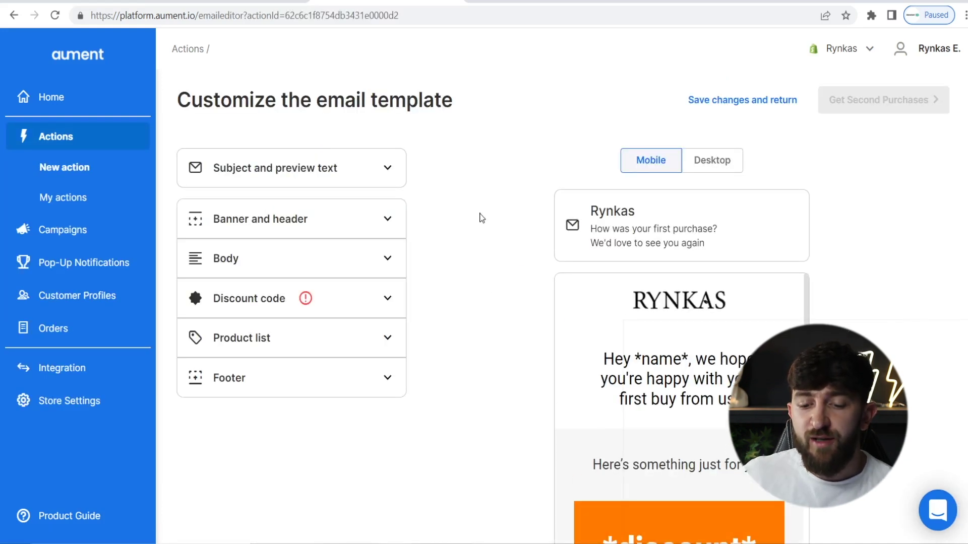
click(279, 168)
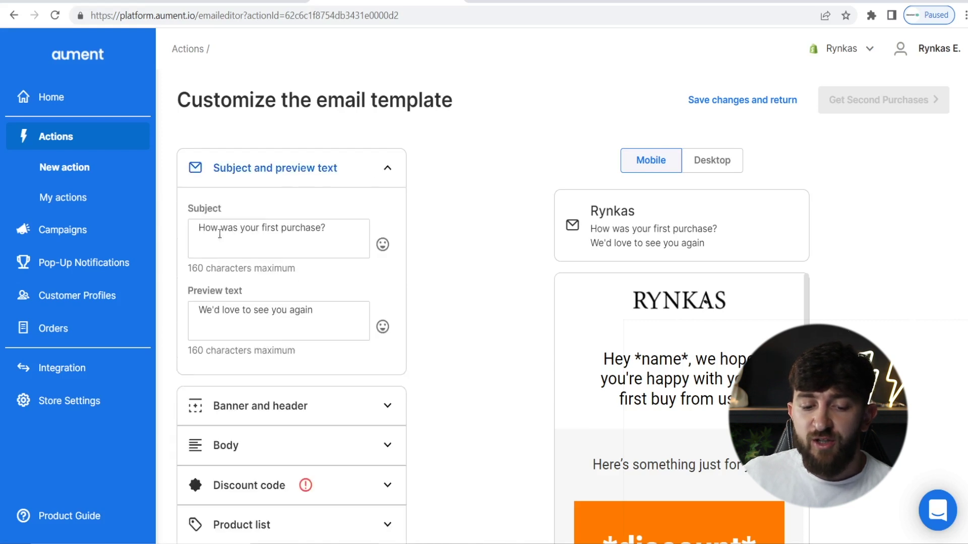
click(313, 168)
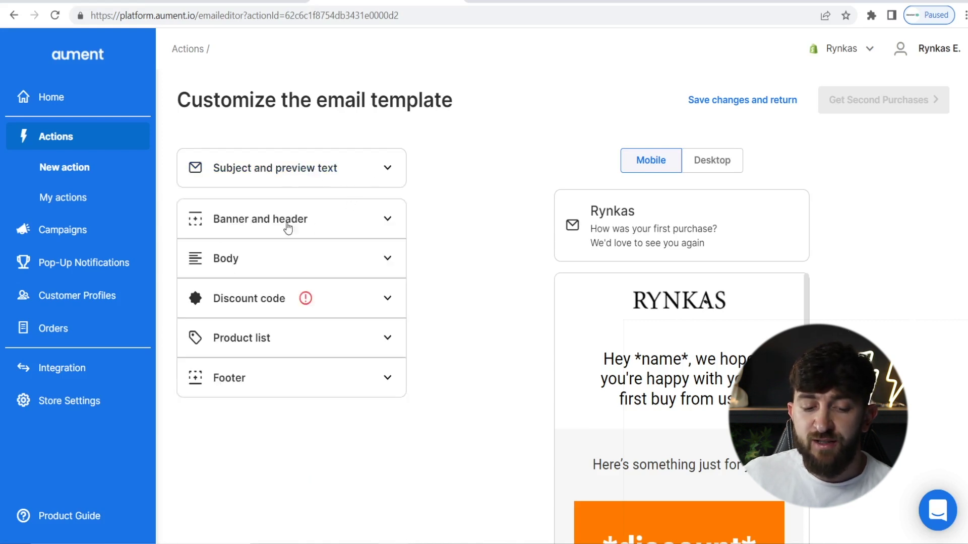
click(266, 220)
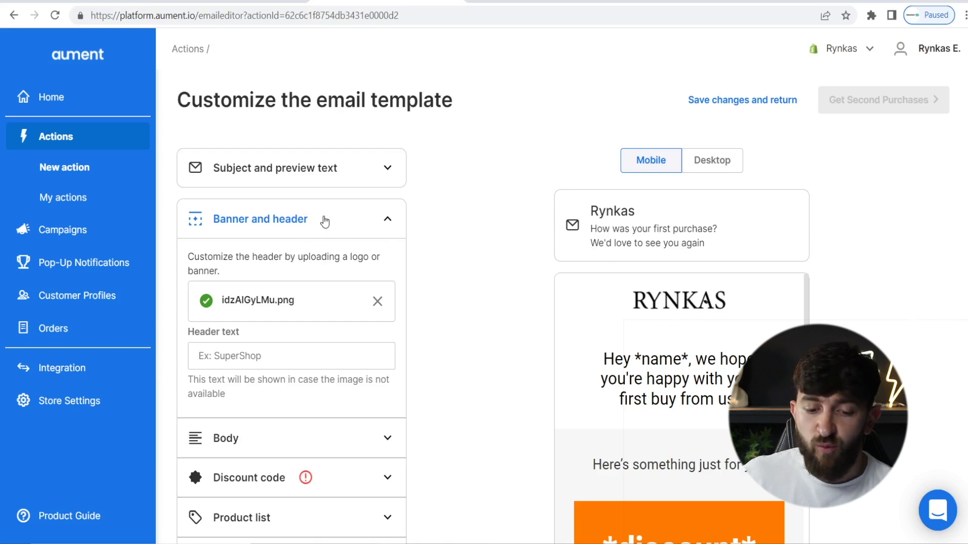
click(369, 226)
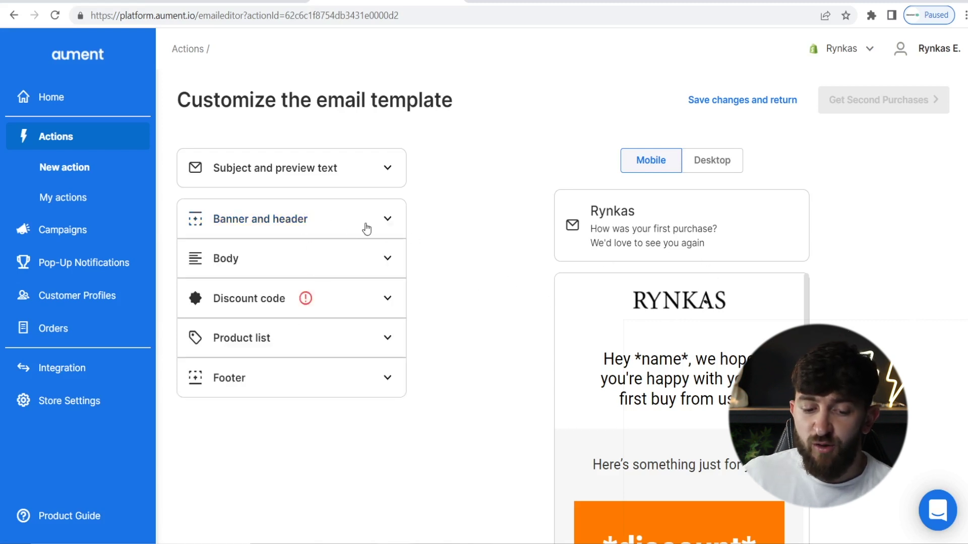
click(227, 265)
scroll(348, 372, down, 1)
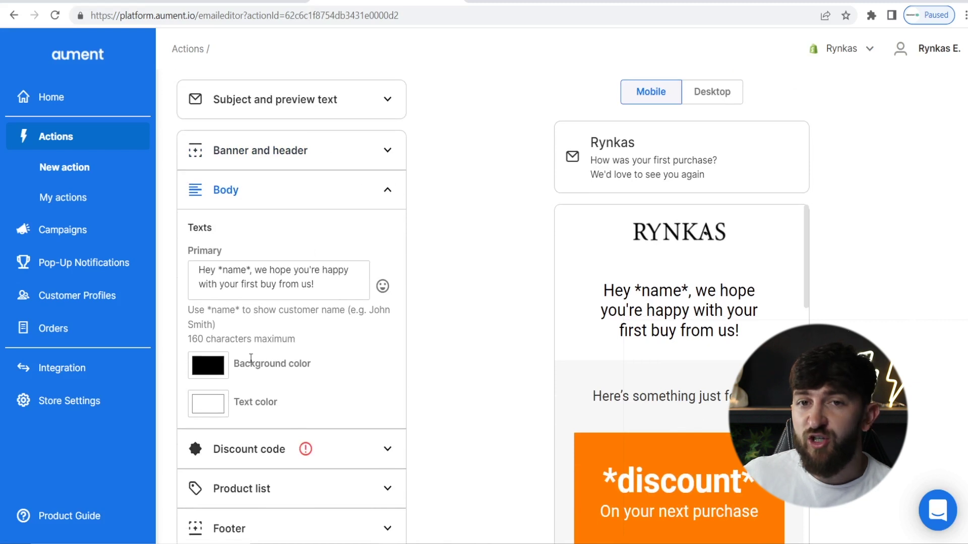
click(250, 196)
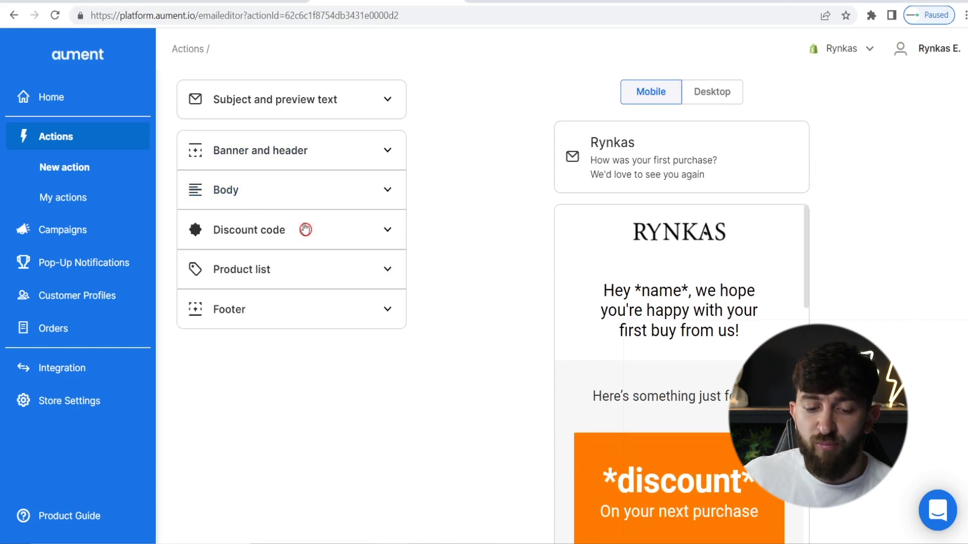
Keep the discount code included in the second-purchase email and select the RYNKAS10 discount
click(245, 238)
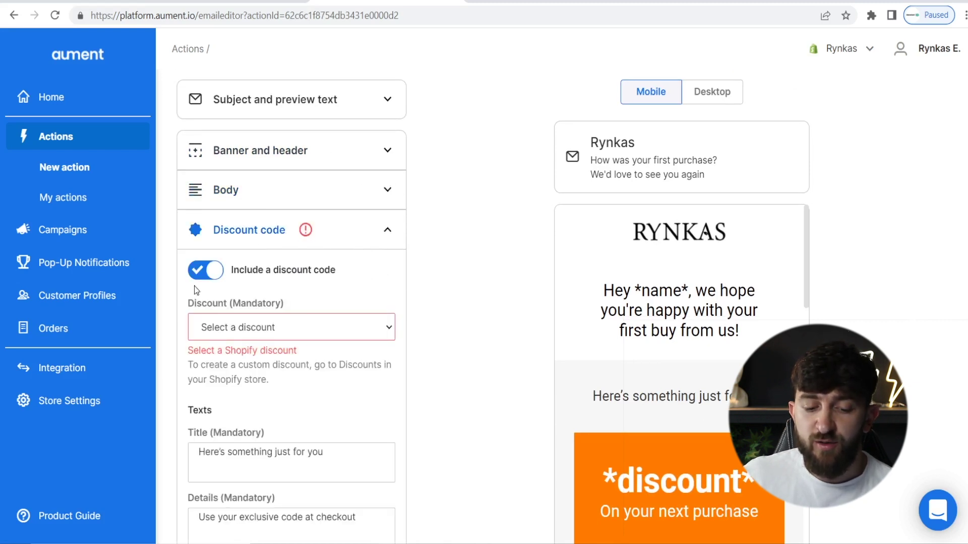
click(201, 270)
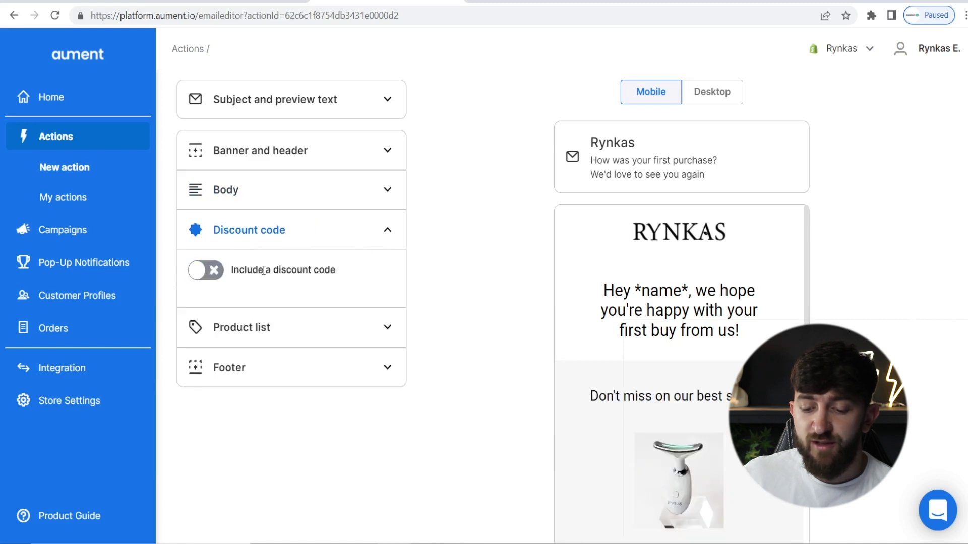
click(202, 272)
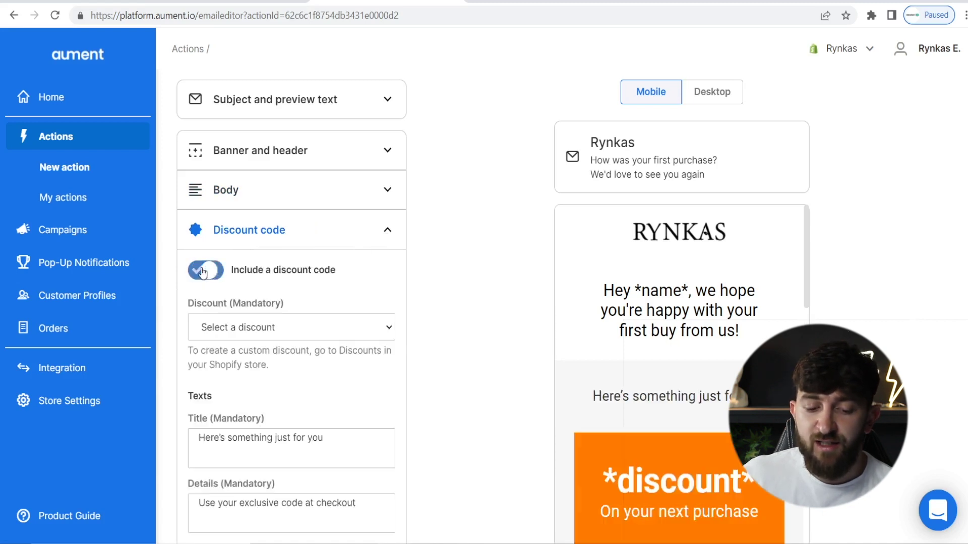
click(237, 327)
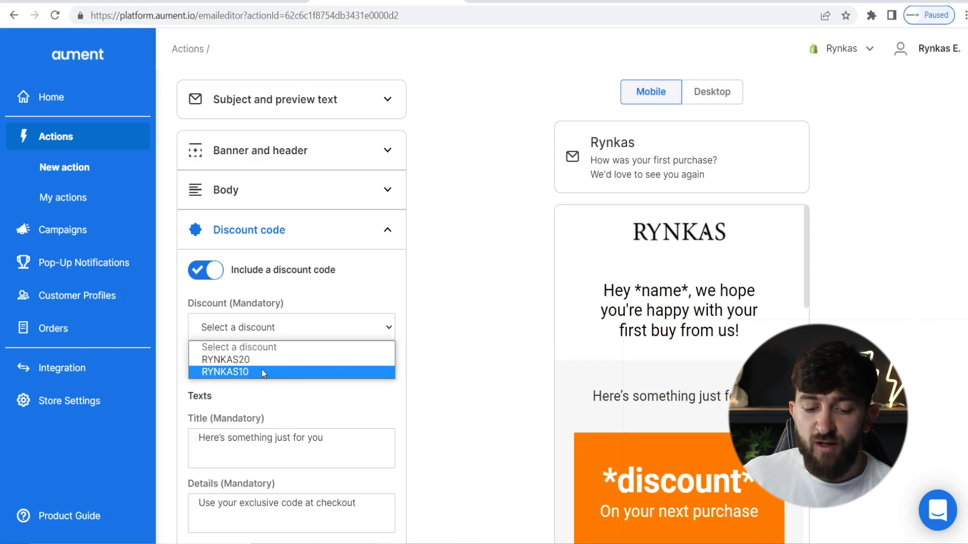
click(278, 372)
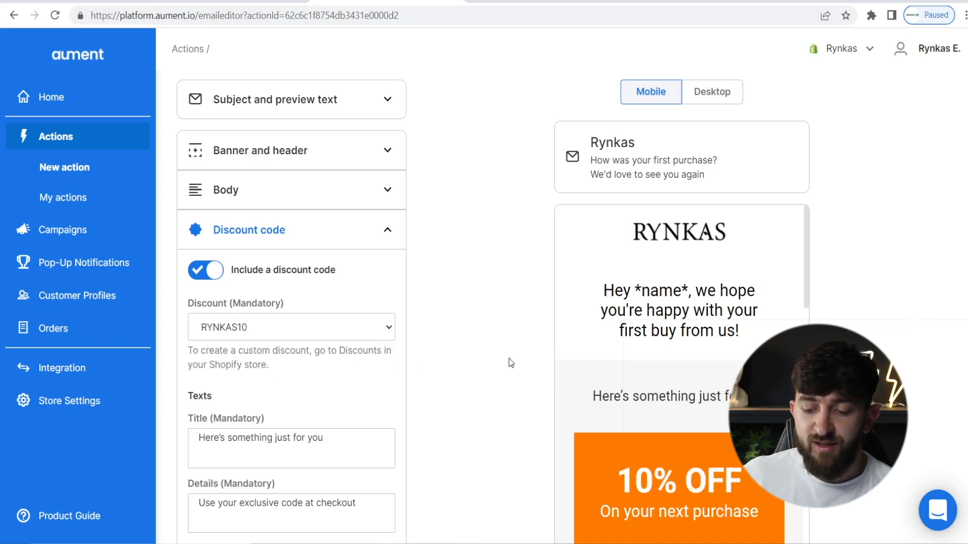
click(268, 230)
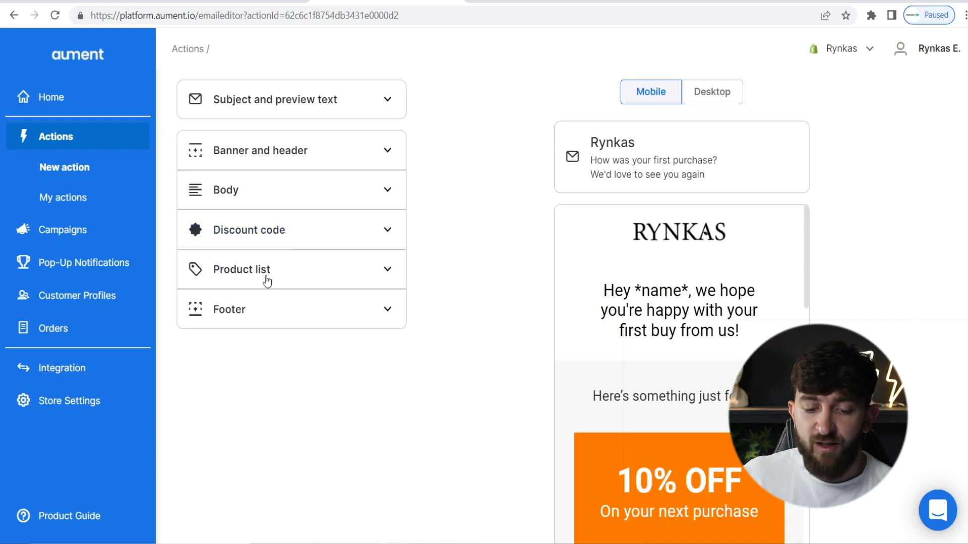
Check the product list and footer settings of the second-purchase email
scroll(317, 251, down, 1)
click(260, 242)
scroll(318, 308, down, 2)
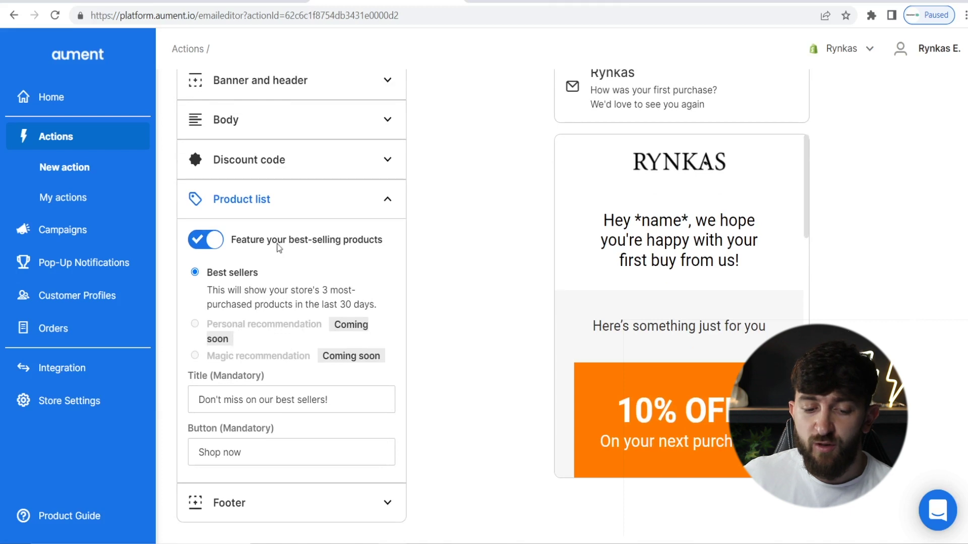
click(269, 211)
click(223, 290)
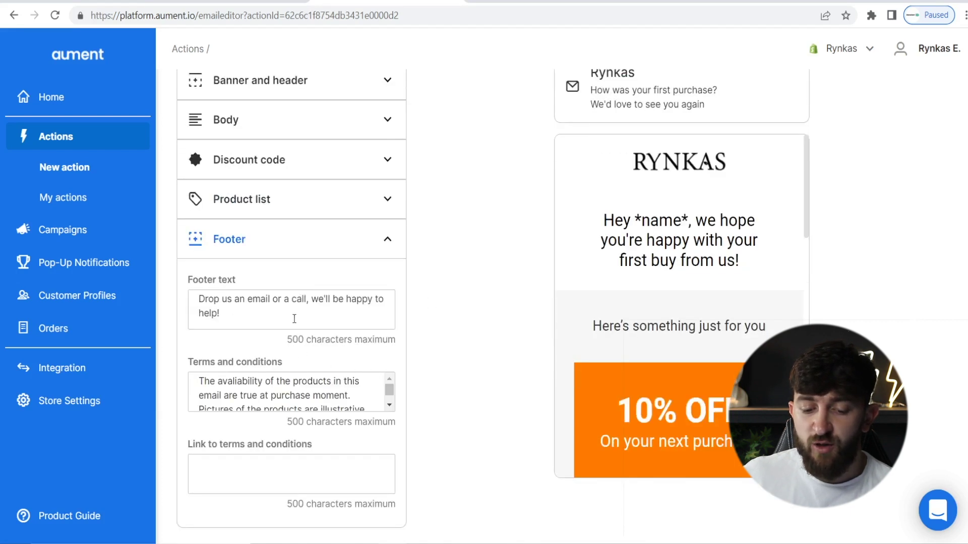
click(261, 249)
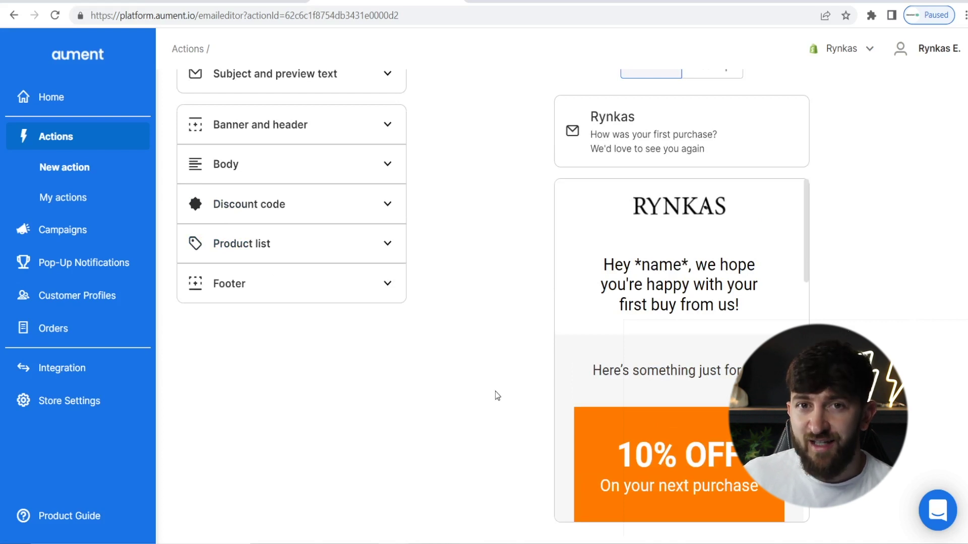
Save the email template changes and launch the second-purchase action
scroll(518, 395, up, 2)
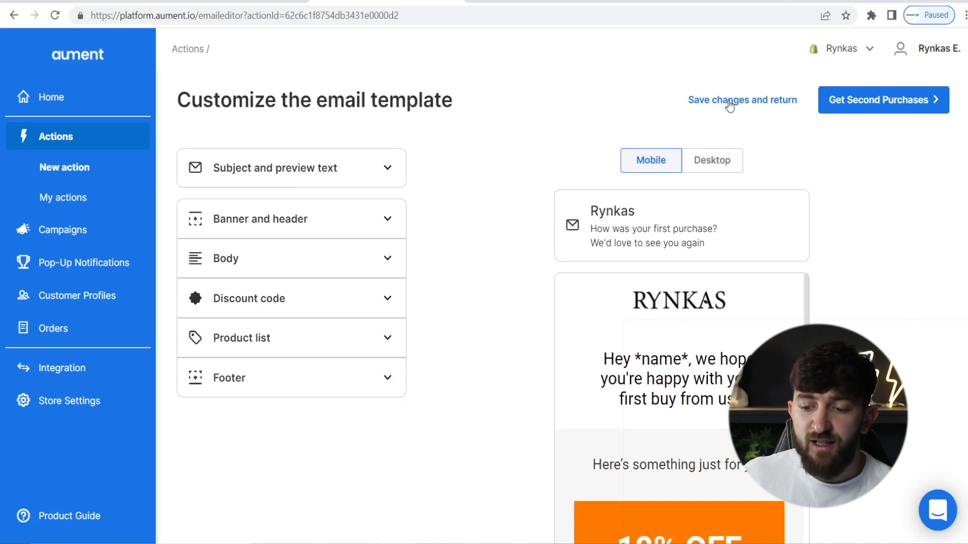
click(729, 100)
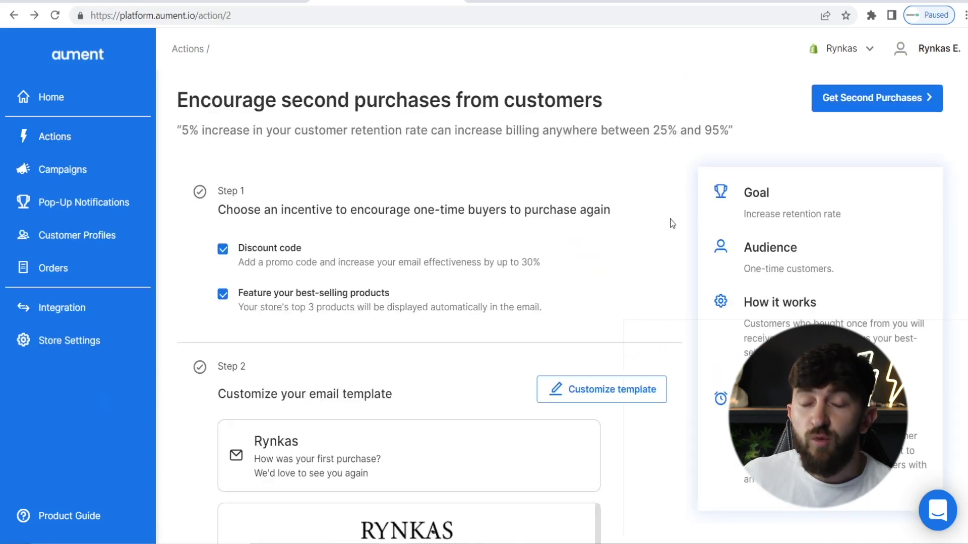
click(866, 101)
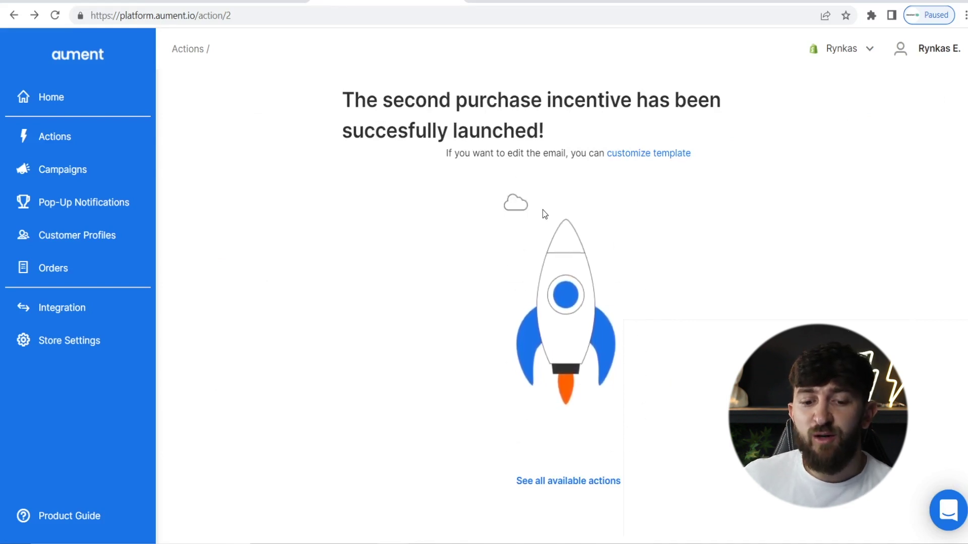
Start a new action to win back at-risk customers and look over its incentives and email preview
click(64, 139)
click(69, 167)
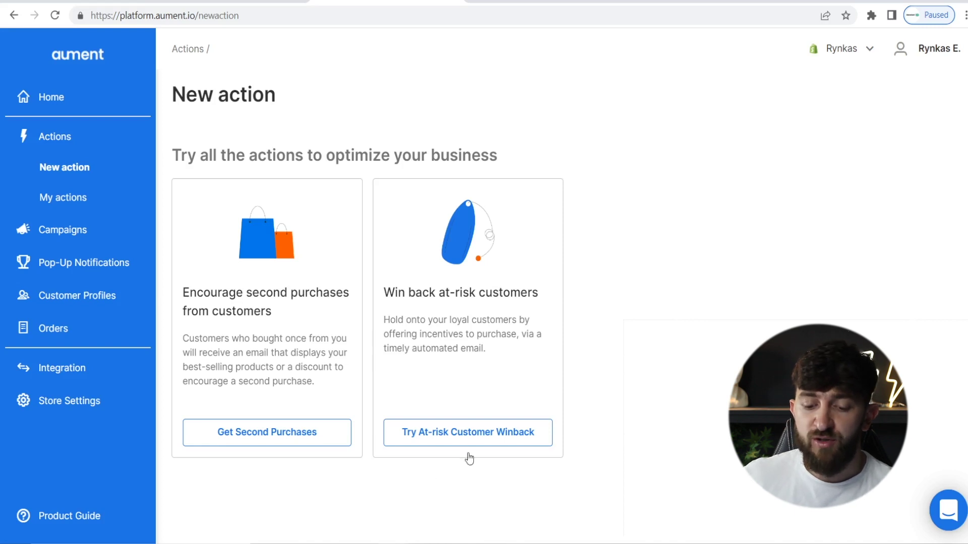
click(467, 437)
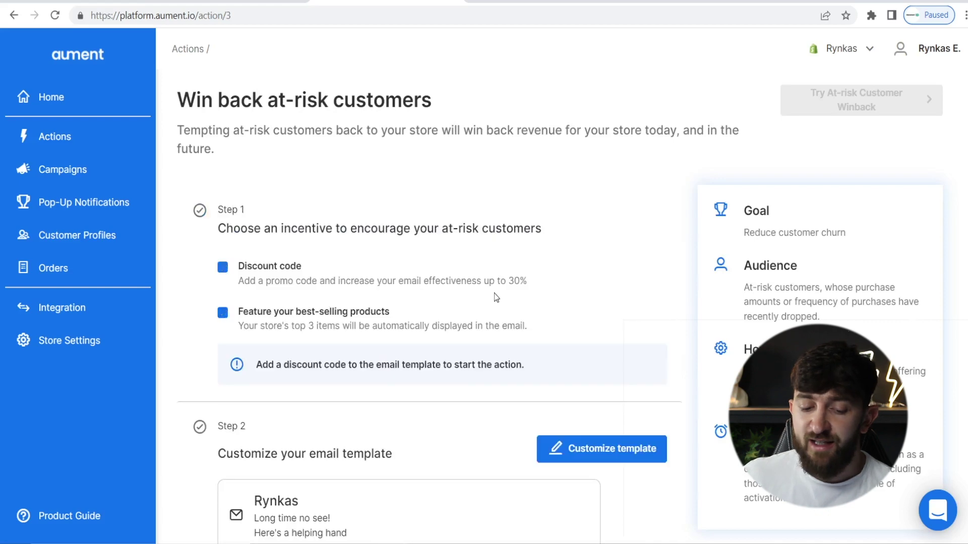
scroll(494, 297, down, 10)
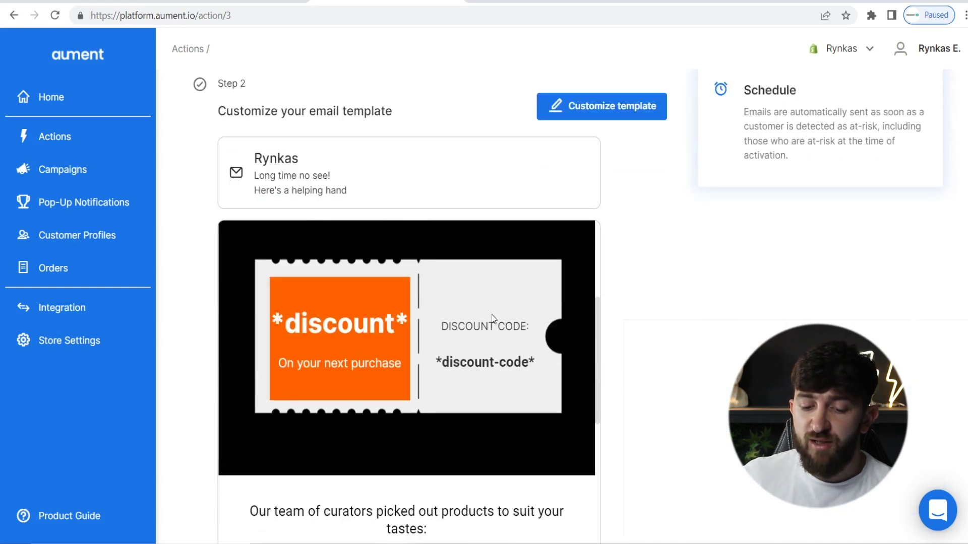
scroll(447, 321, down, 5)
scroll(478, 331, up, 8)
scroll(619, 315, up, 5)
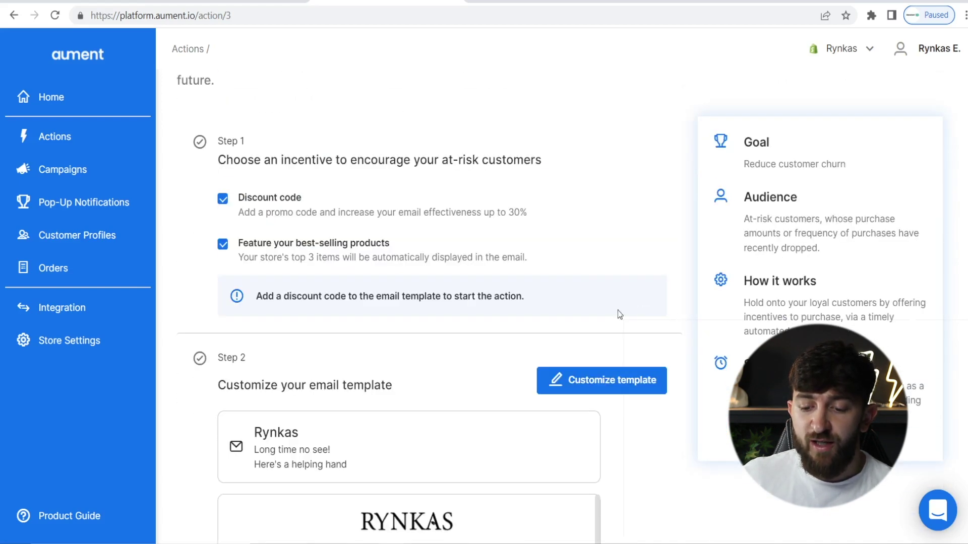
Open the win-back email template for customizing and review its discount coupon, featured products and product list settings
click(605, 379)
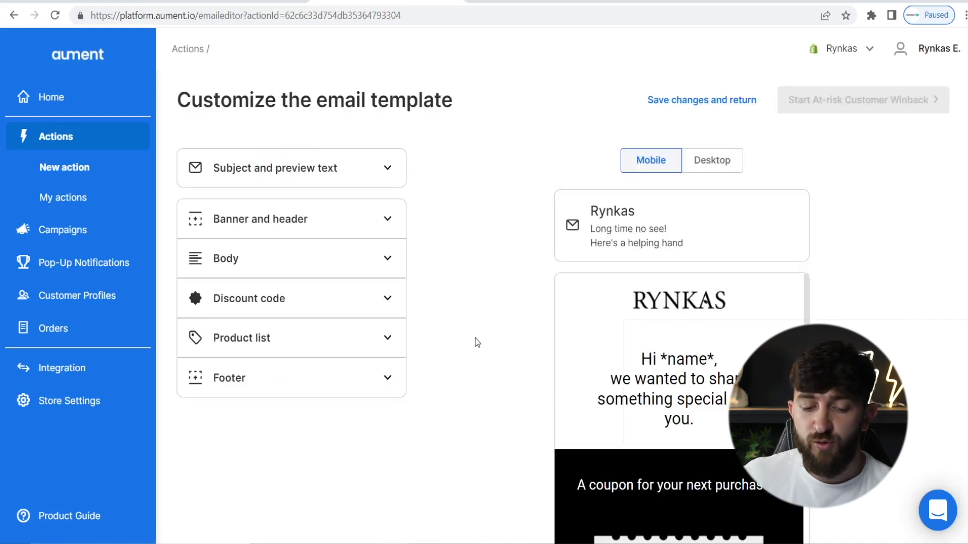
scroll(703, 354, down, 8)
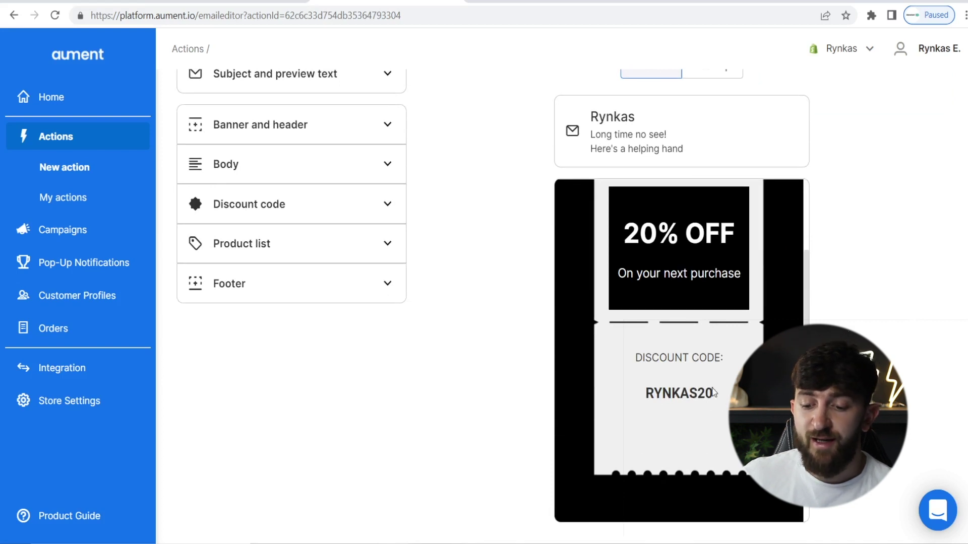
drag(644, 398, 715, 398)
scroll(728, 353, down, 5)
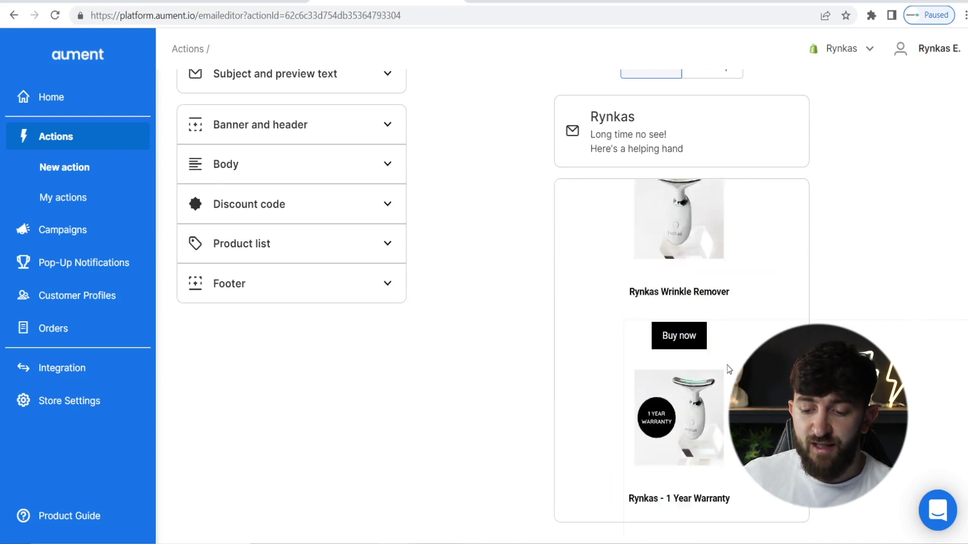
scroll(729, 301, up, 4)
scroll(730, 302, down, 3)
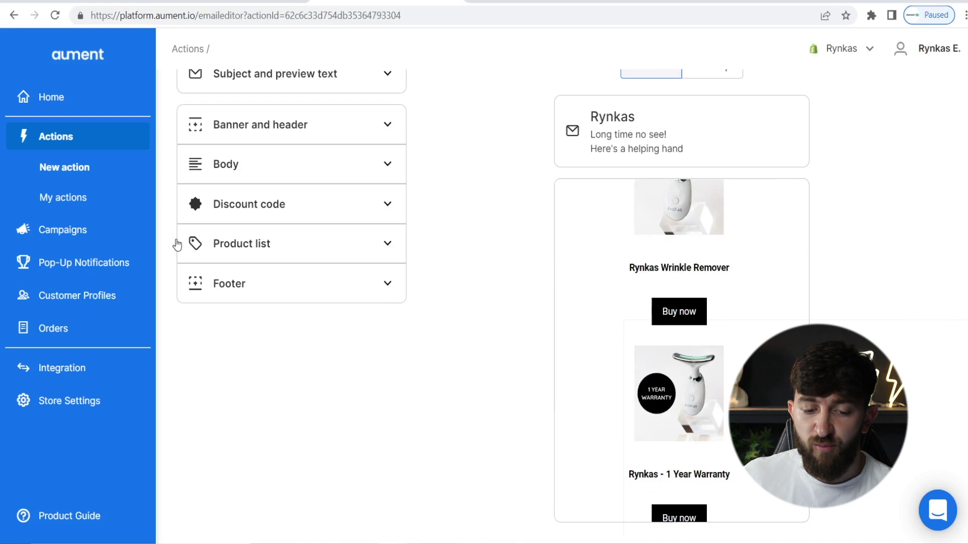
click(274, 242)
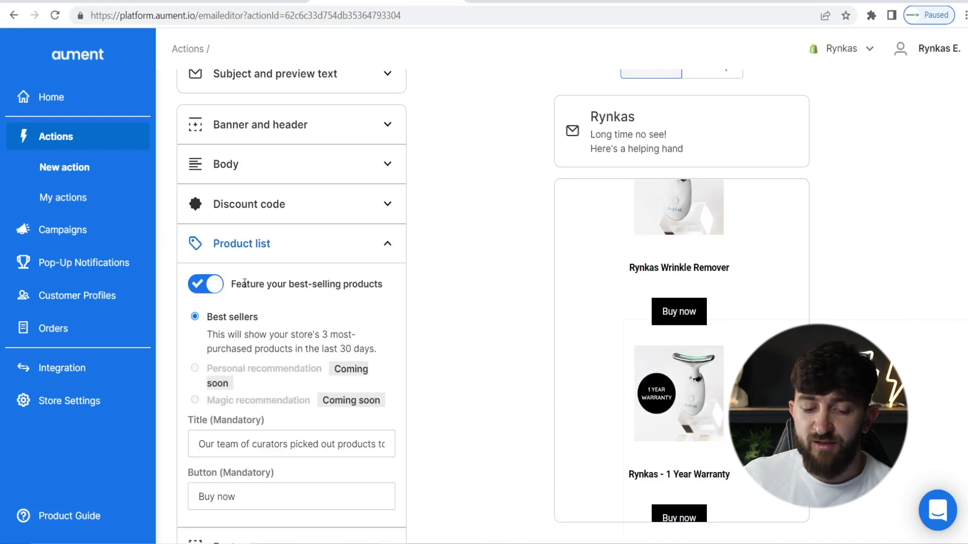
click(273, 257)
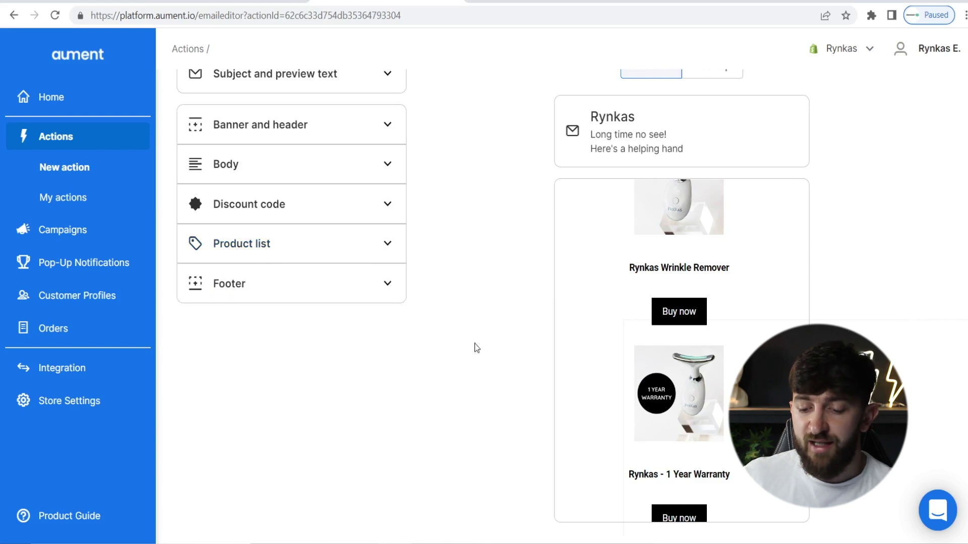
scroll(681, 398, down, 3)
scroll(697, 368, up, 10)
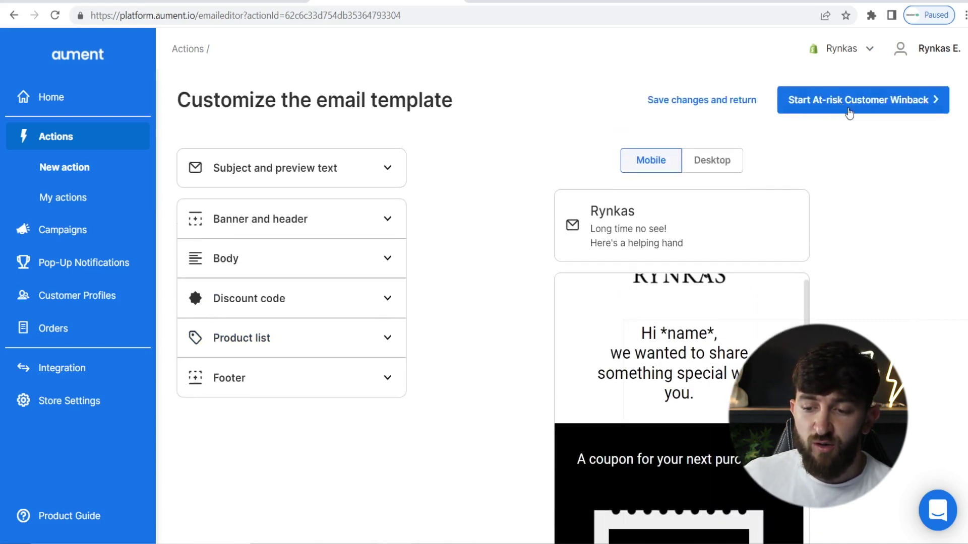
Launch the At-risk Customer Winback action and open the Second Purchase action from the list of live actions for review
click(839, 109)
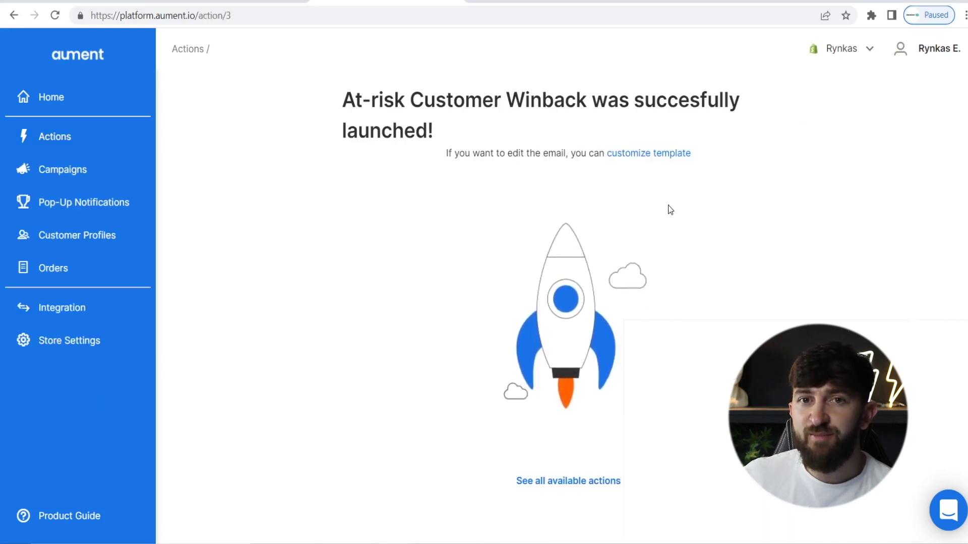
click(44, 144)
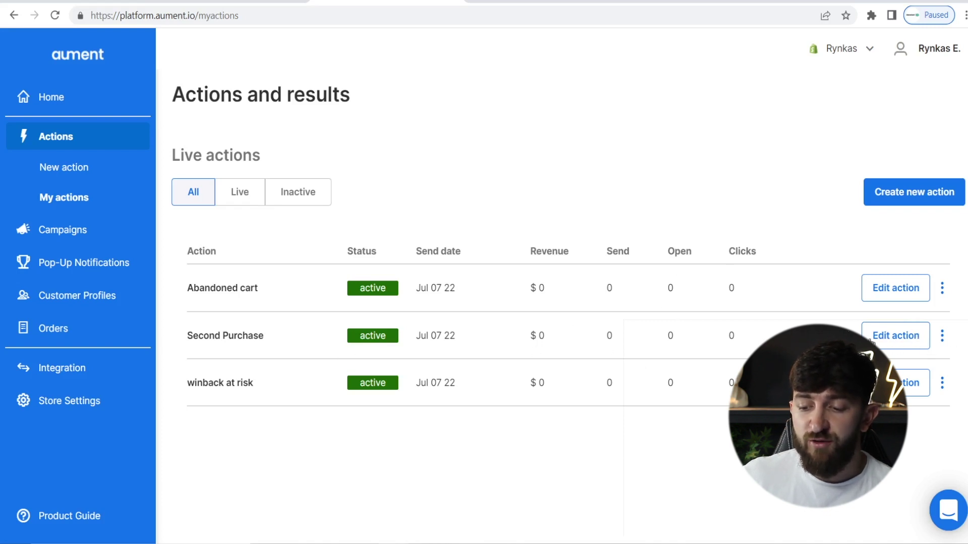
click(893, 343)
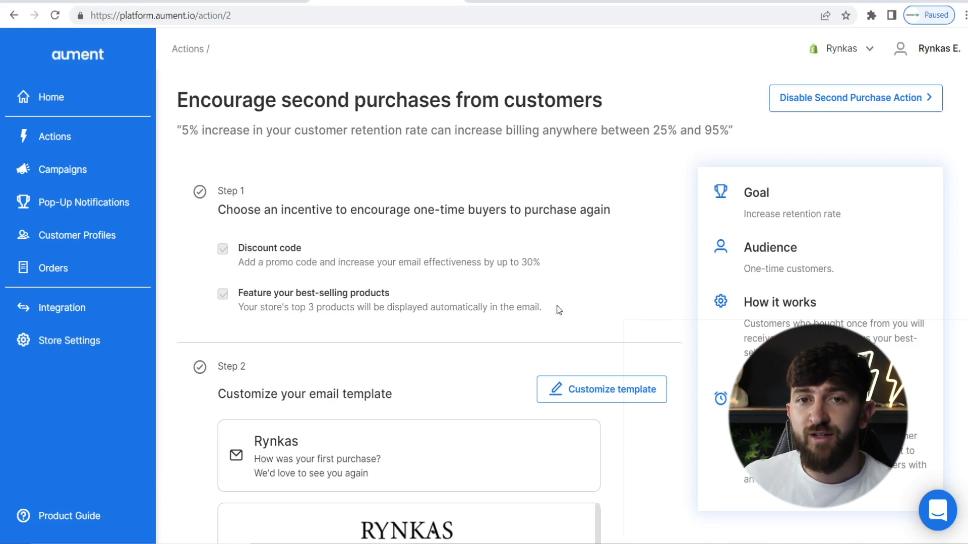
Start setting up the Summer Time! seasonal campaign from the new campaign page
click(62, 174)
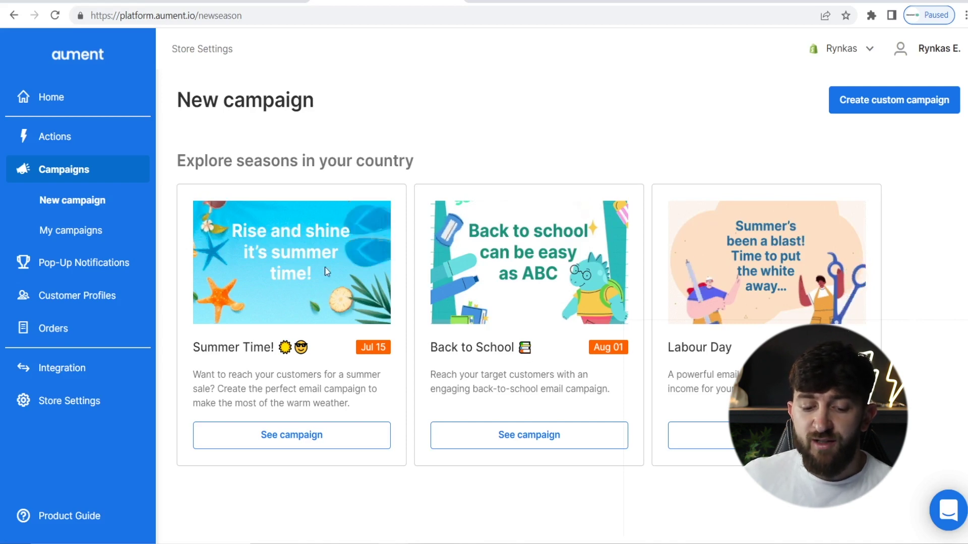
click(309, 436)
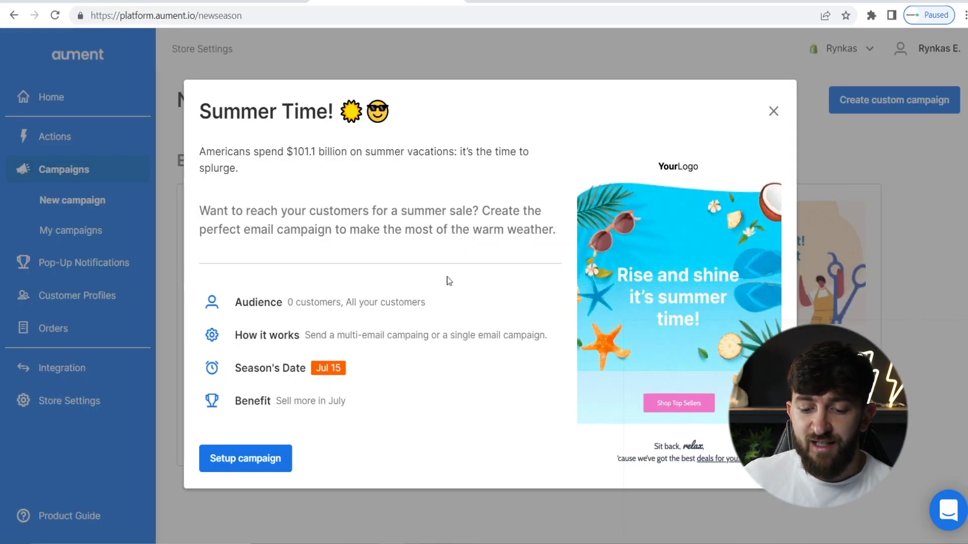
click(259, 460)
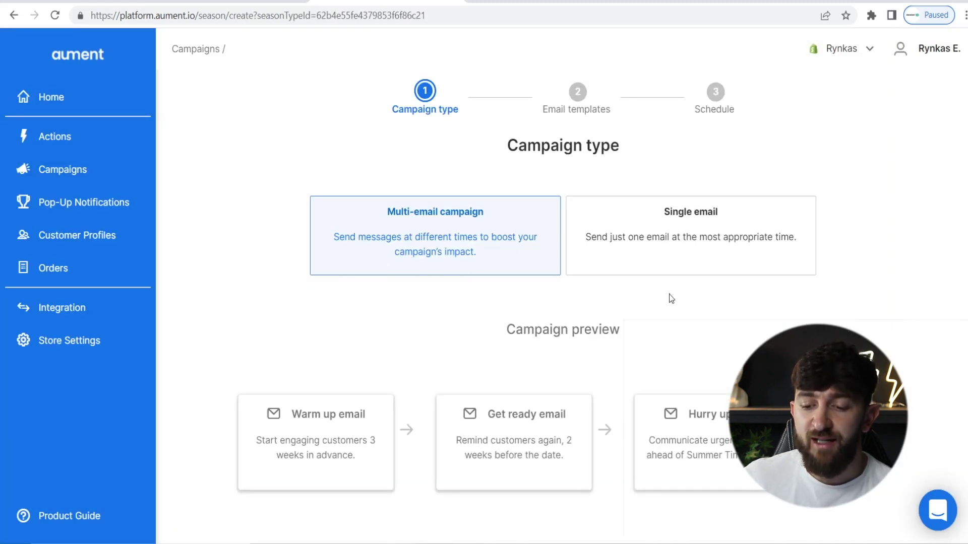
Choose the multi-email campaign type for the Summer Time! campaign and continue to the email templates
click(615, 268)
click(464, 248)
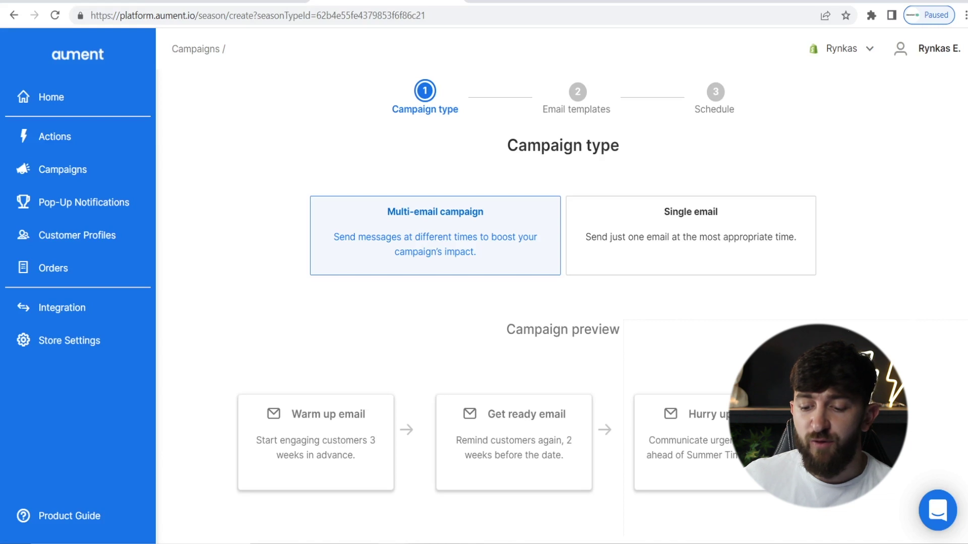
scroll(590, 315, down, 3)
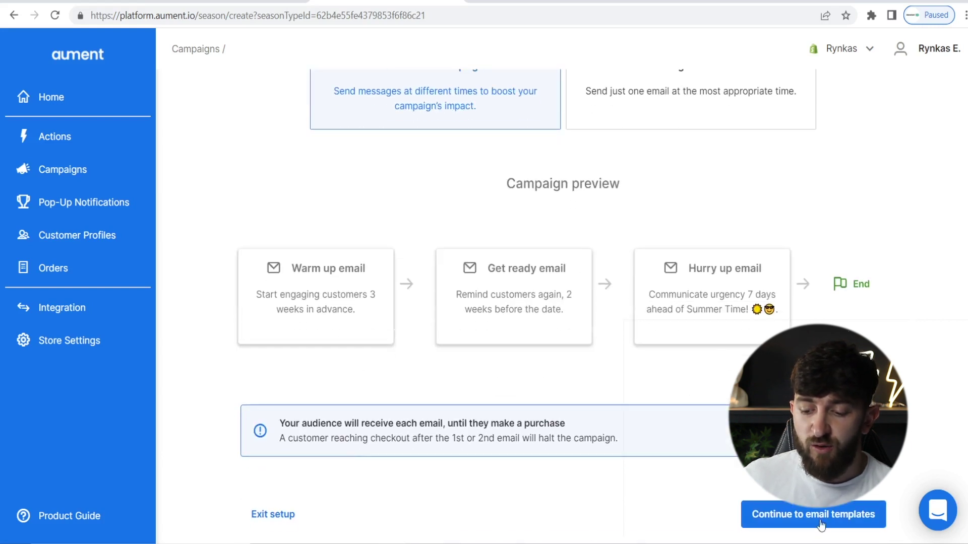
click(813, 514)
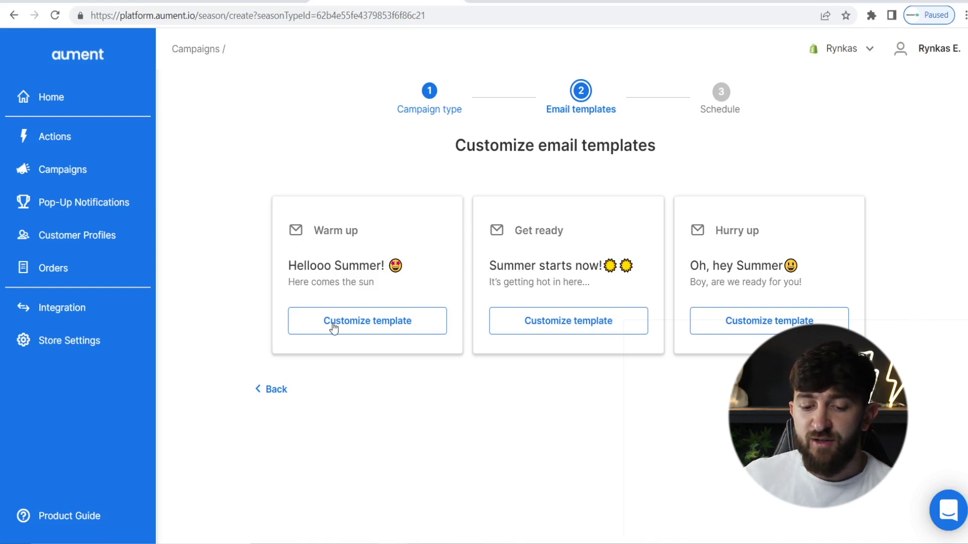
Open the Warm up email template for customizing and replace its placeholder logo with the RYNKAS logo
click(381, 328)
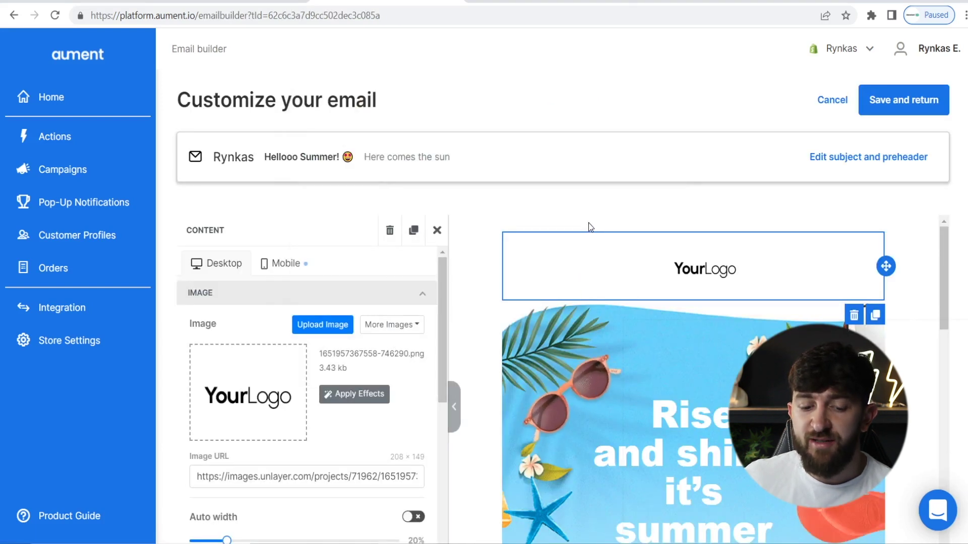
click(268, 373)
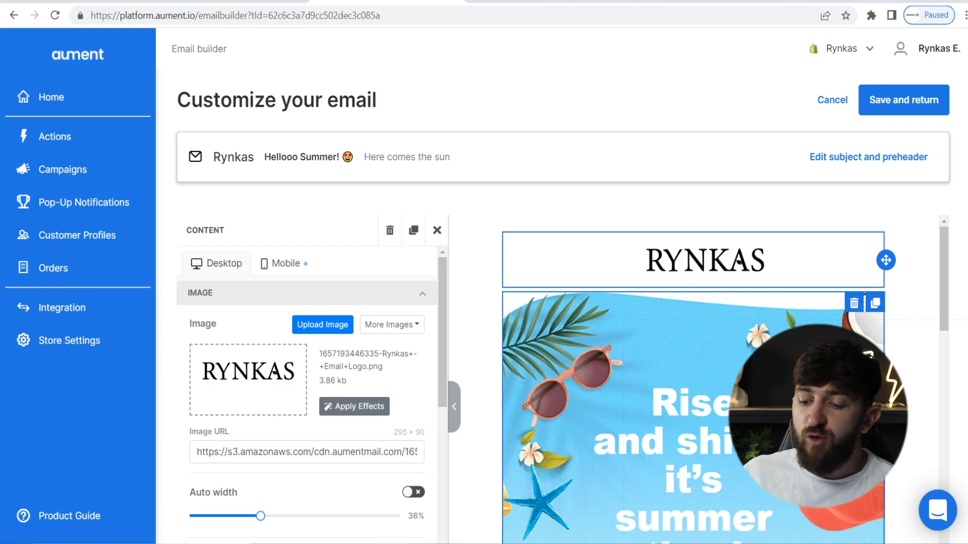
Delete the "Rise and shine, it's summer time!" heading from the Warm up email's banner and check the rest of the layout
scroll(693, 378, down, 3)
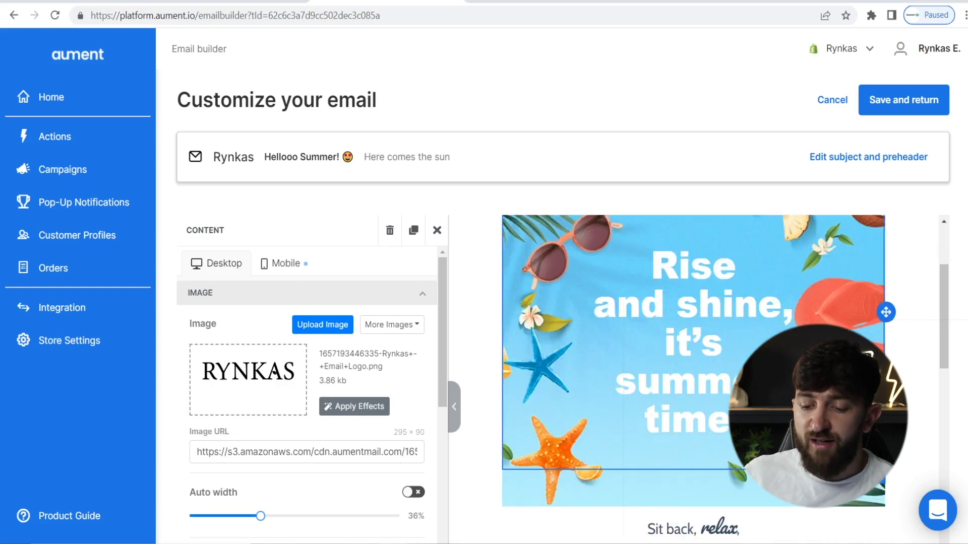
click(693, 347)
scroll(693, 378, up, 2)
scroll(693, 378, down, 4)
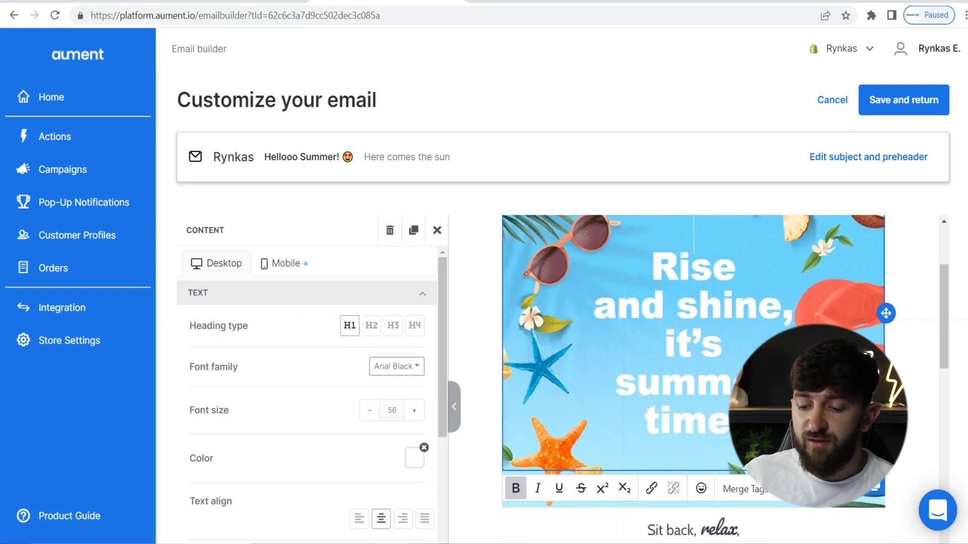
key(Delete)
scroll(896, 373, up, 4)
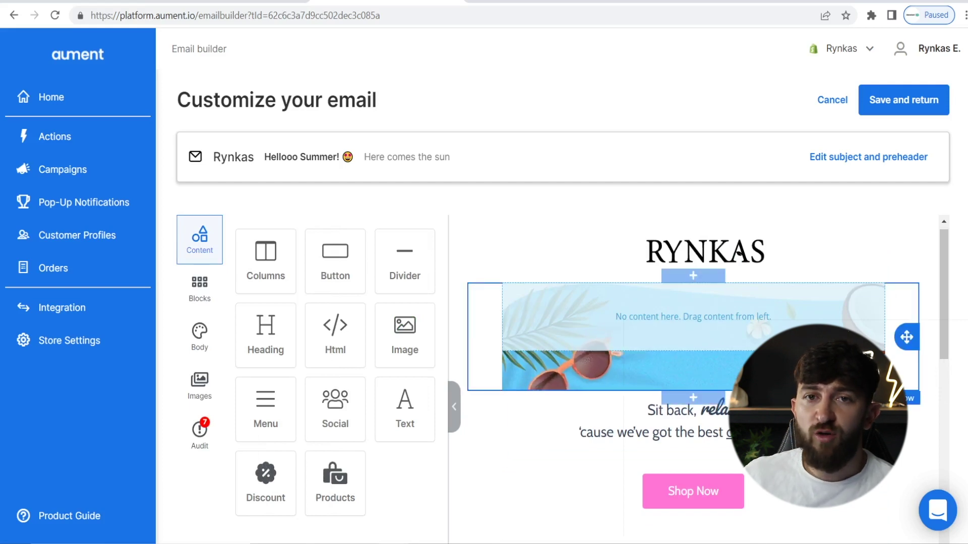
scroll(693, 378, down, 5)
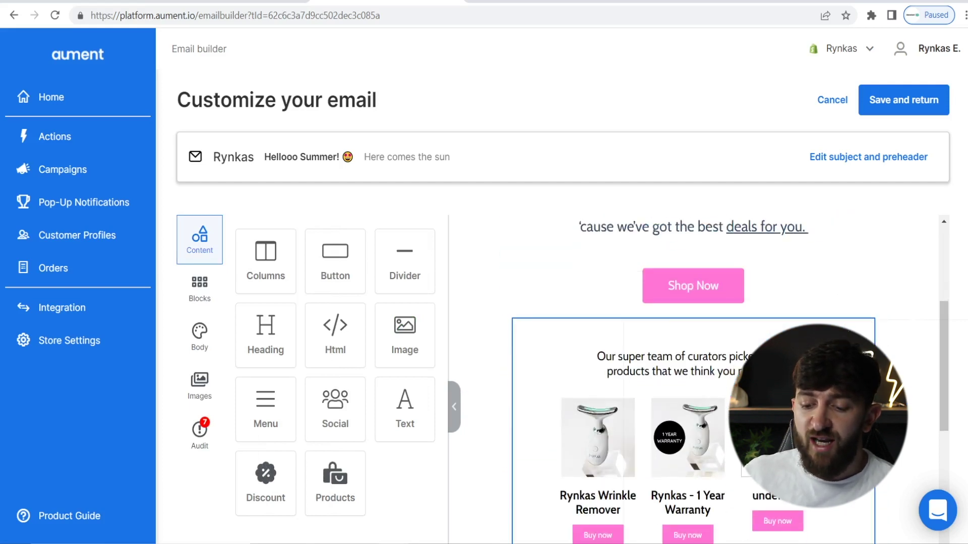
scroll(693, 378, up, 5)
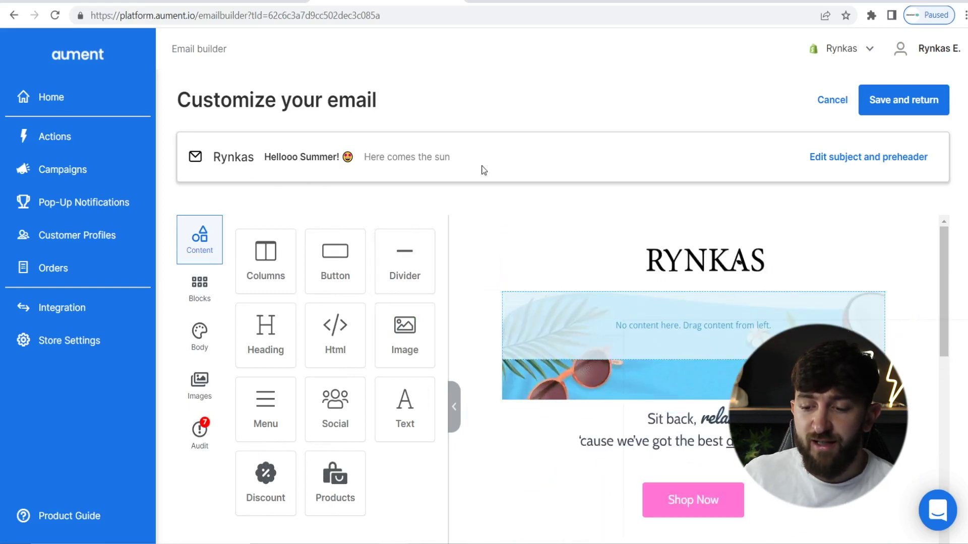
Set the Warm up email's preheader to "Get Fresh Skin this Summer" and save the email
click(865, 158)
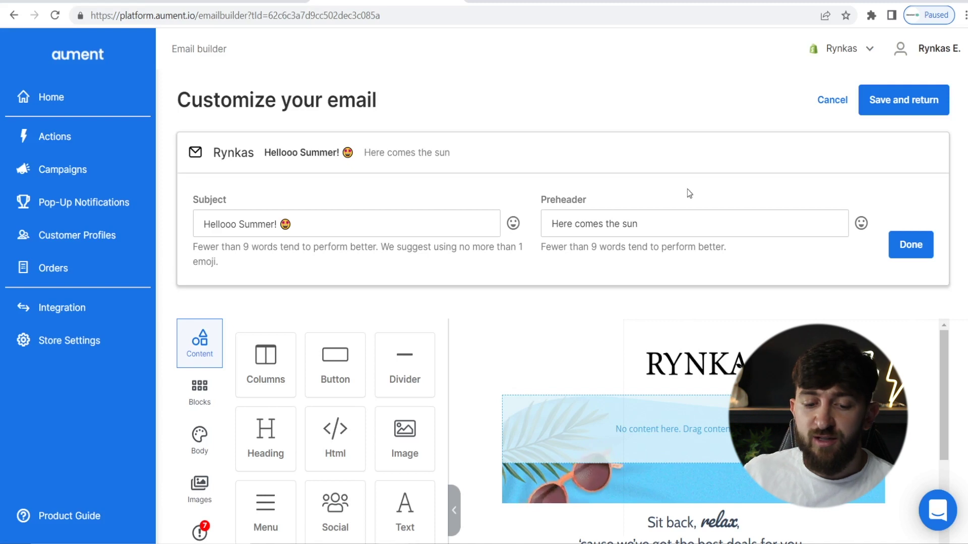
click(670, 226)
key(ctrl+a)
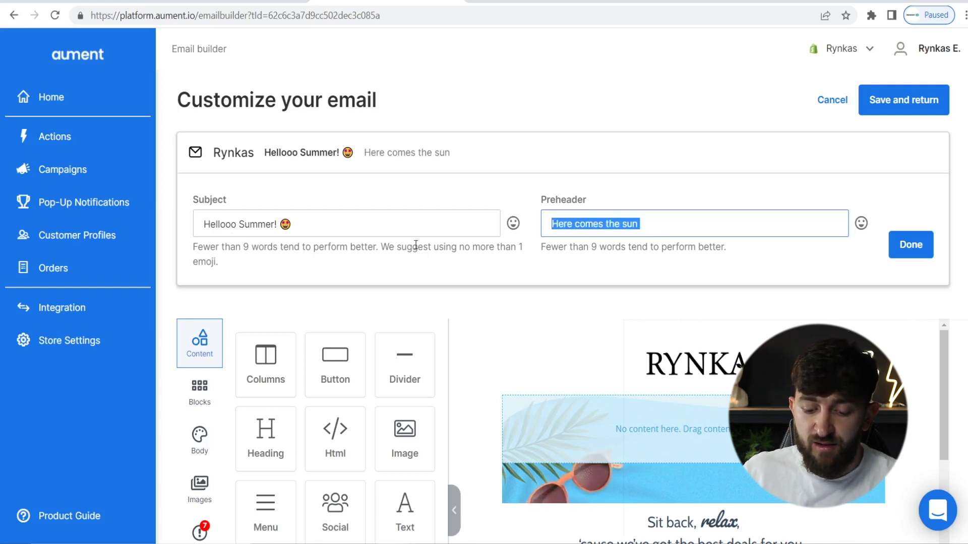
text(Get)
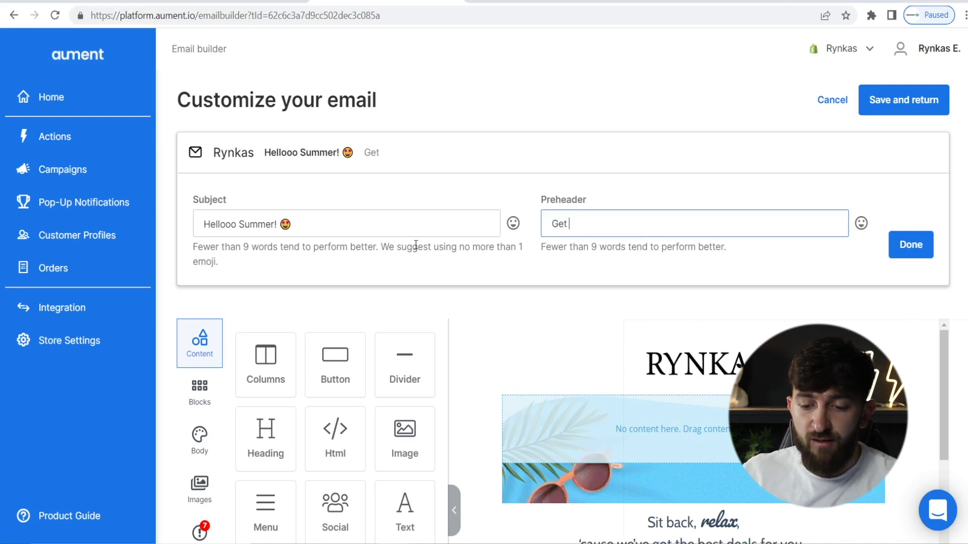
text( Fresh Skin)
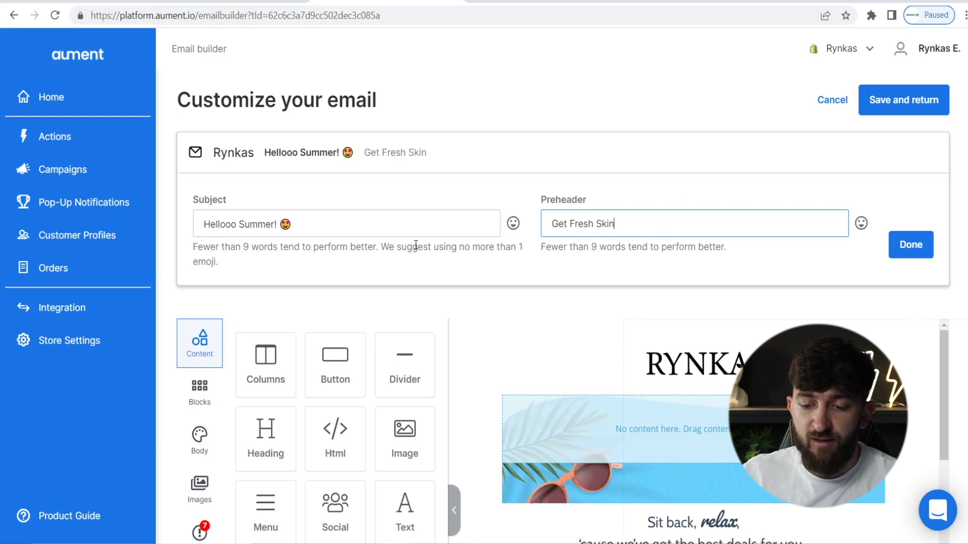
text( this Summer)
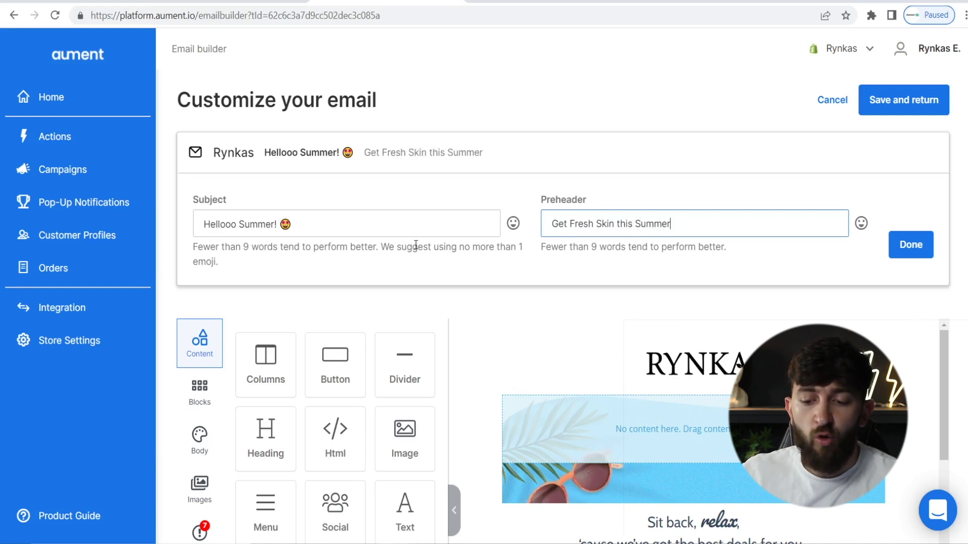
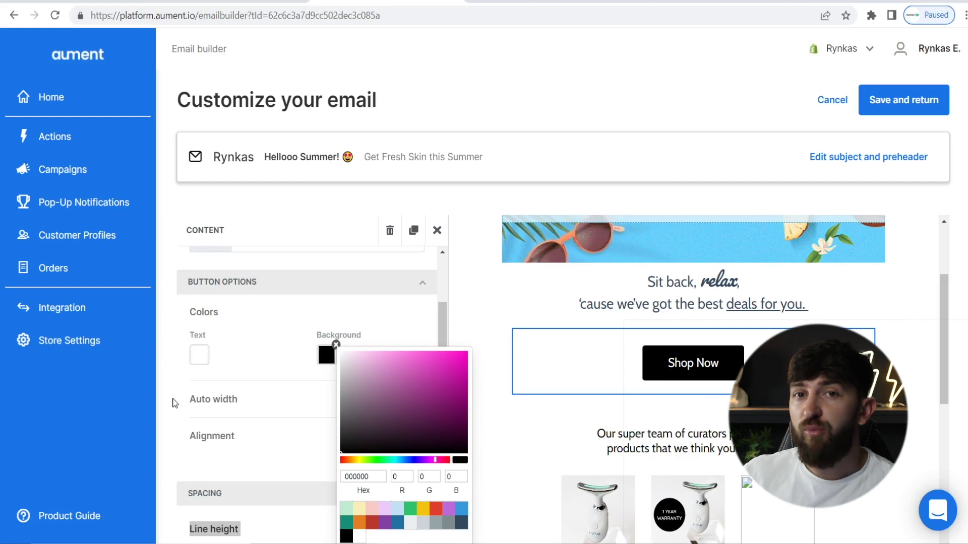
click(882, 109)
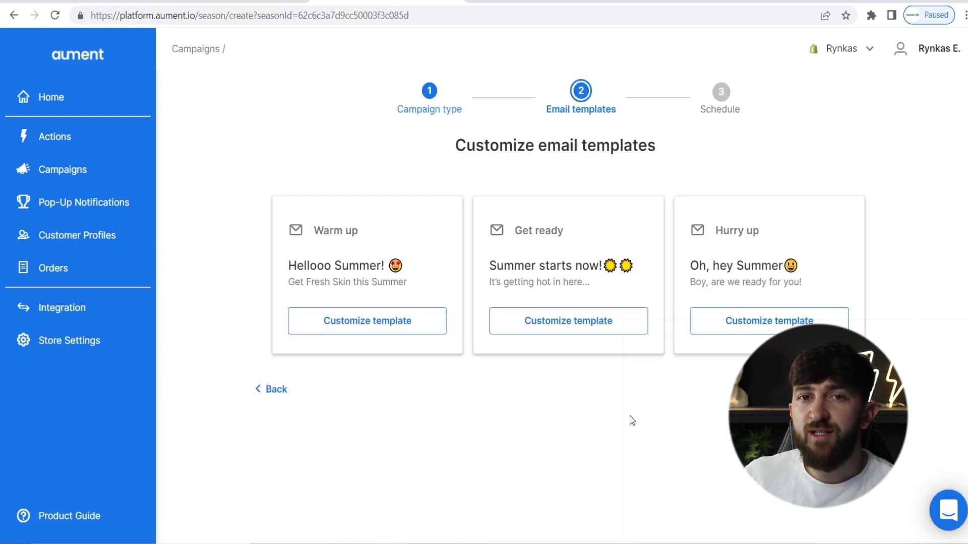
Open the Get ready email template, look over its content down to the coupon section, and save it
click(540, 323)
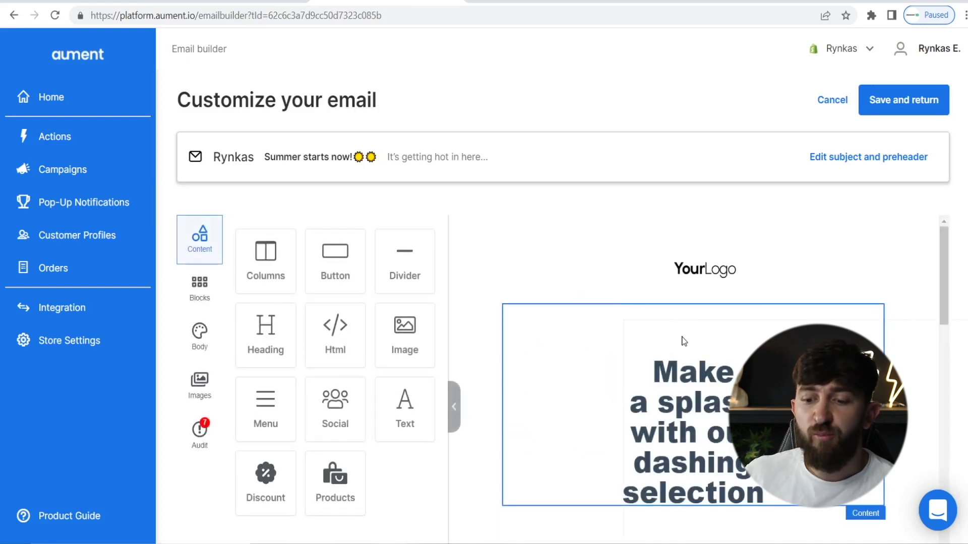
scroll(785, 324, down, 10)
scroll(785, 325, up, 5)
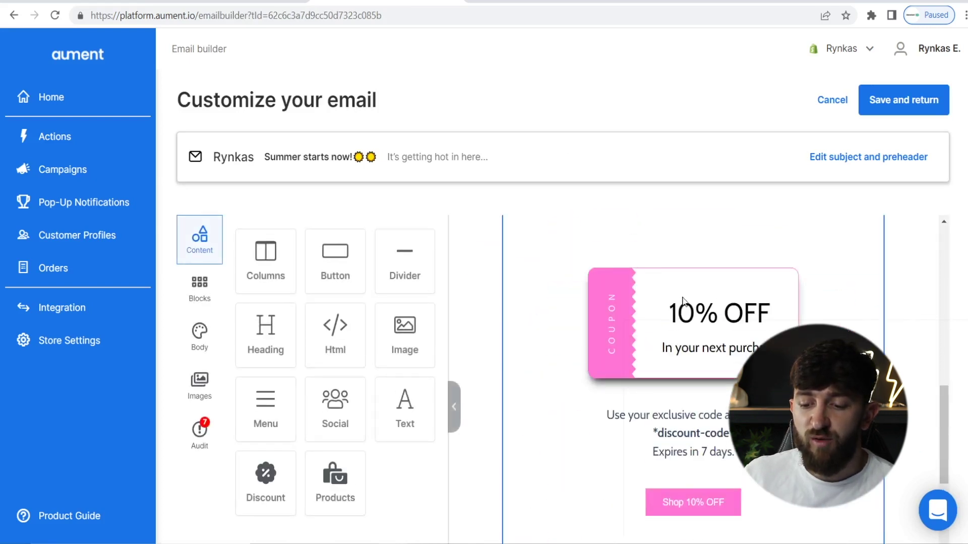
click(902, 110)
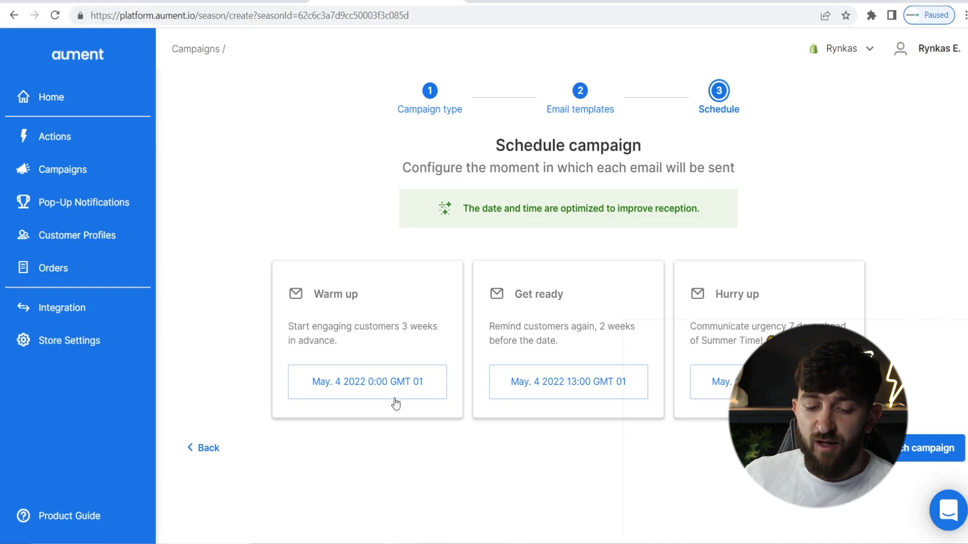
Schedule the Warm up email for August 2, 2022 at 9:00
click(379, 384)
scroll(510, 462, down, 1)
click(419, 355)
click(325, 414)
scroll(468, 483, down, 1)
click(401, 507)
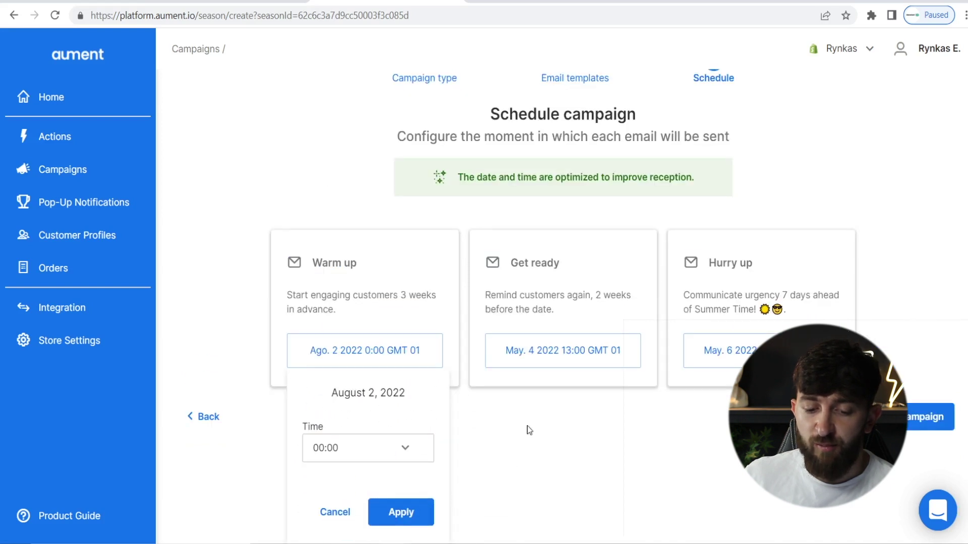
click(367, 444)
scroll(357, 480, down, 3)
scroll(297, 487, down, 1)
click(353, 404)
scroll(454, 432, up, 1)
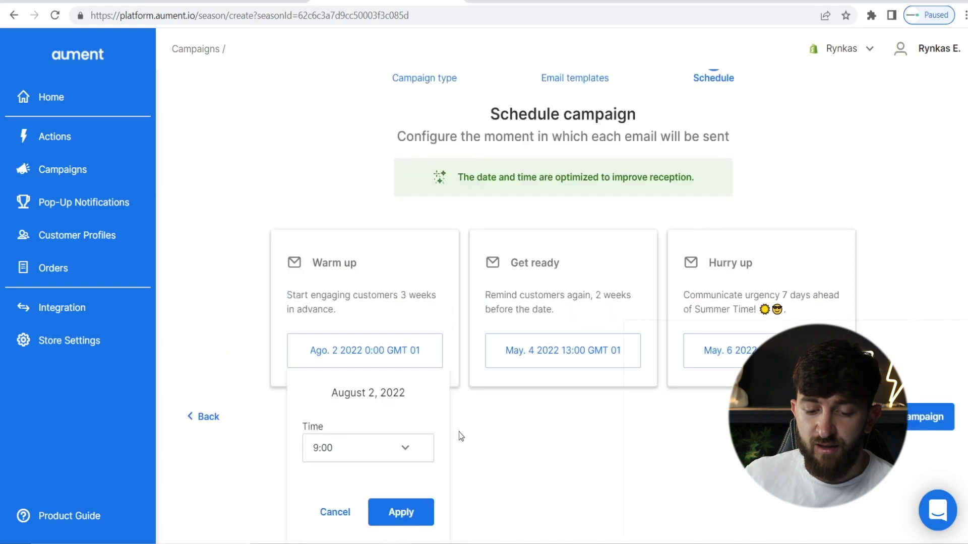
click(399, 512)
Schedule the Get ready email for August 4, 2022 at 9:00
click(551, 381)
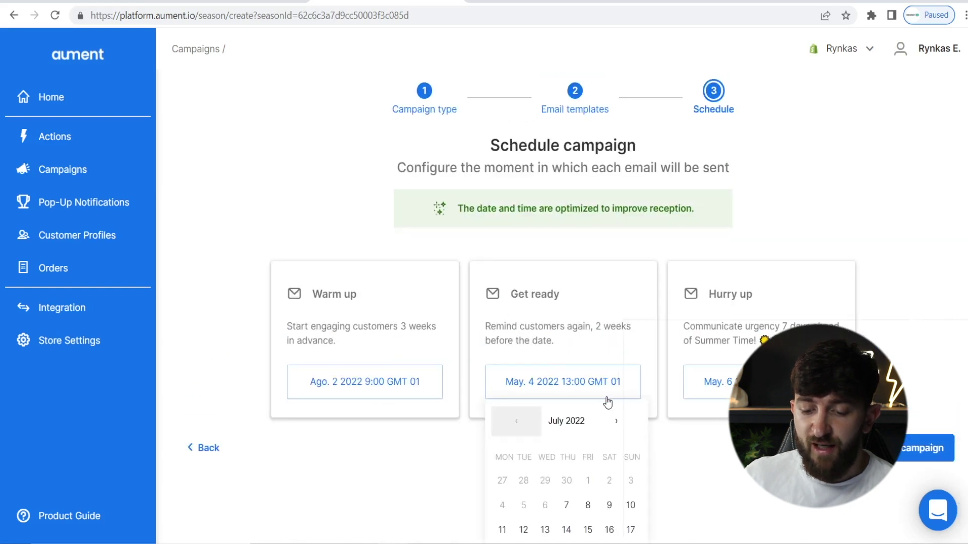
click(621, 423)
scroll(689, 430, down, 1)
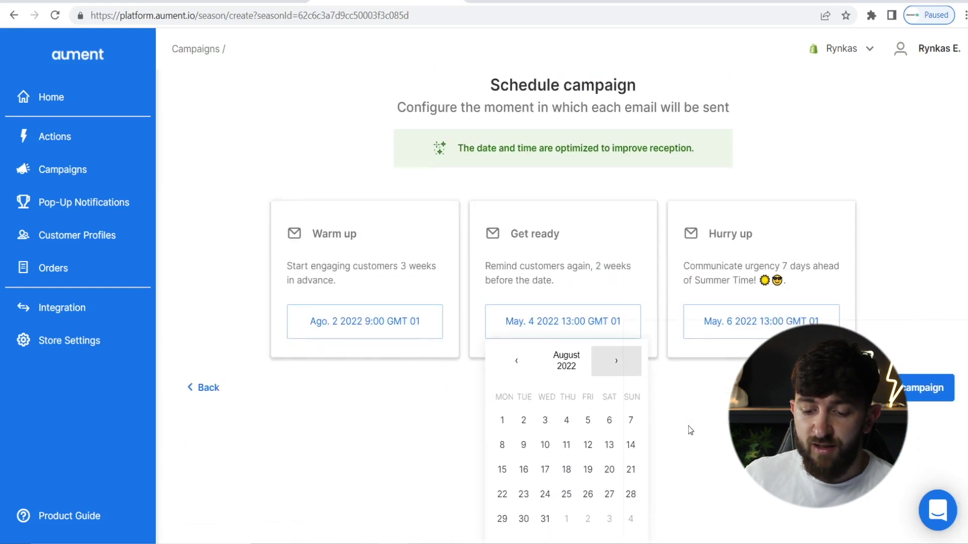
click(567, 416)
scroll(652, 452, down, 1)
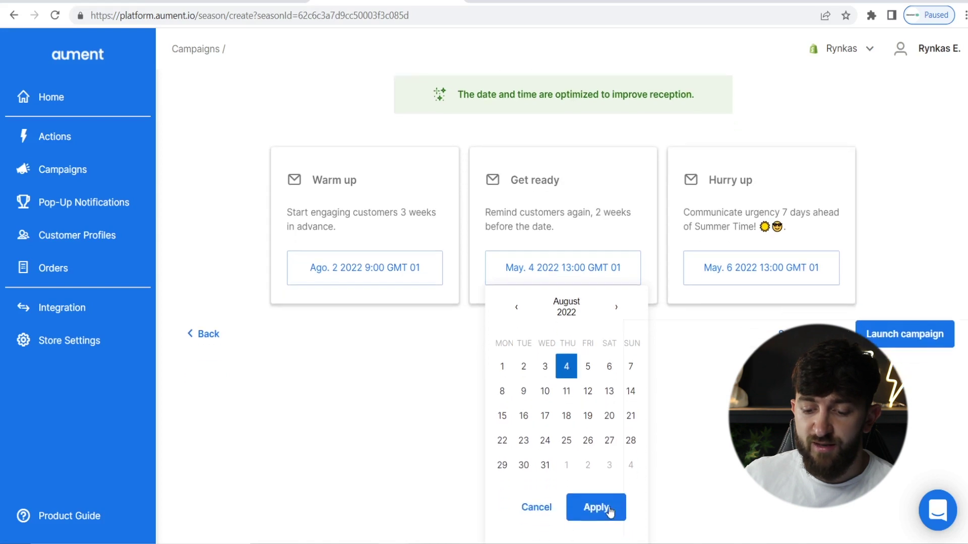
click(611, 510)
click(603, 453)
scroll(585, 473, down, 4)
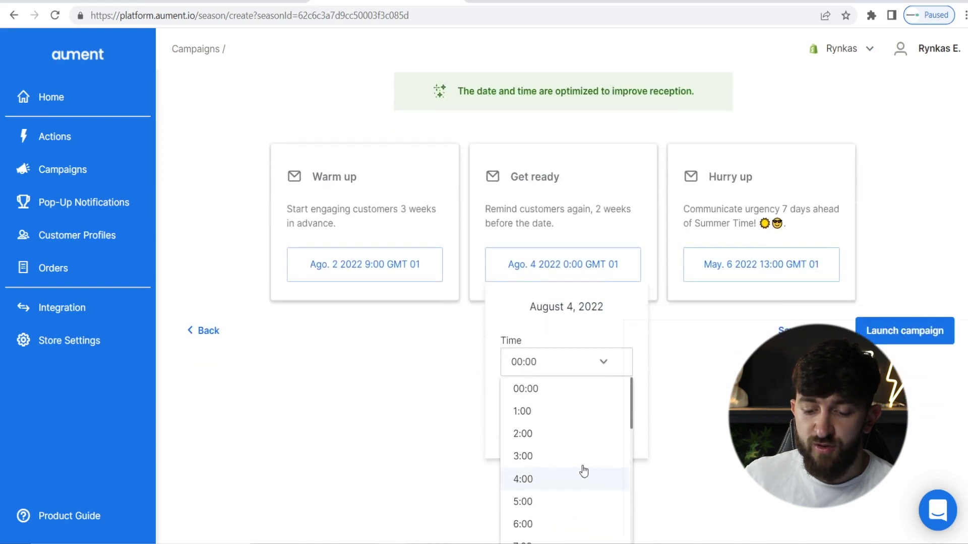
click(554, 523)
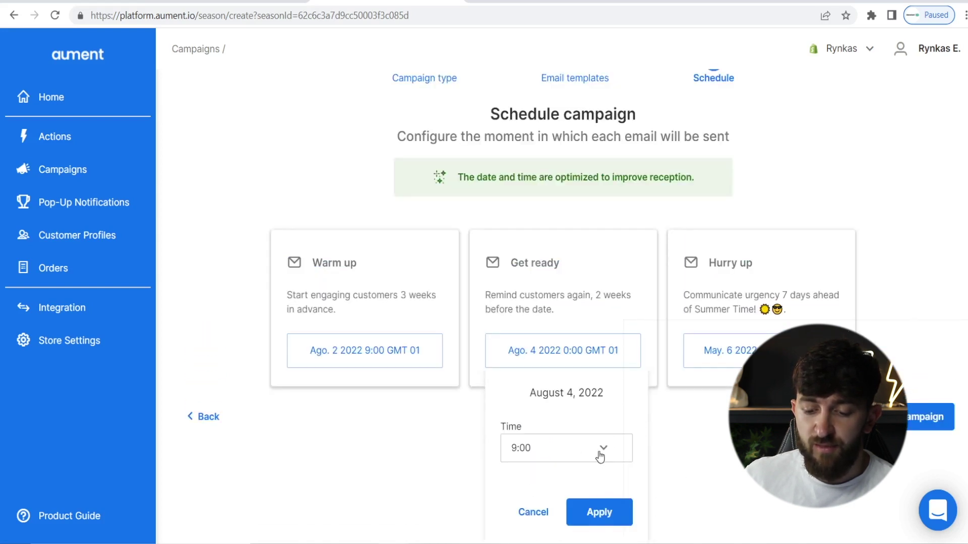
click(599, 512)
Schedule the Hurry up email for August 6, 2022, and launch the Summer Time! campaign
click(756, 381)
scroll(810, 318, down, 2)
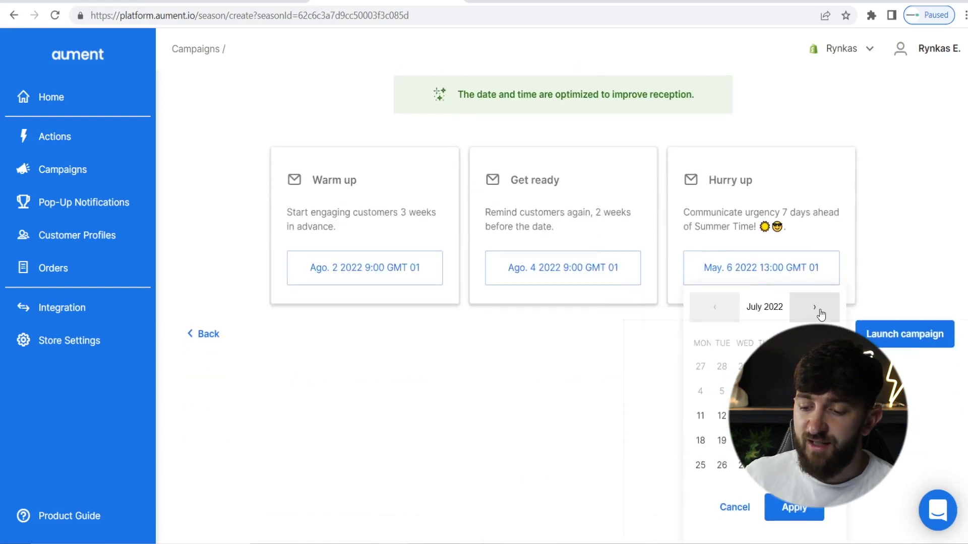
click(821, 310)
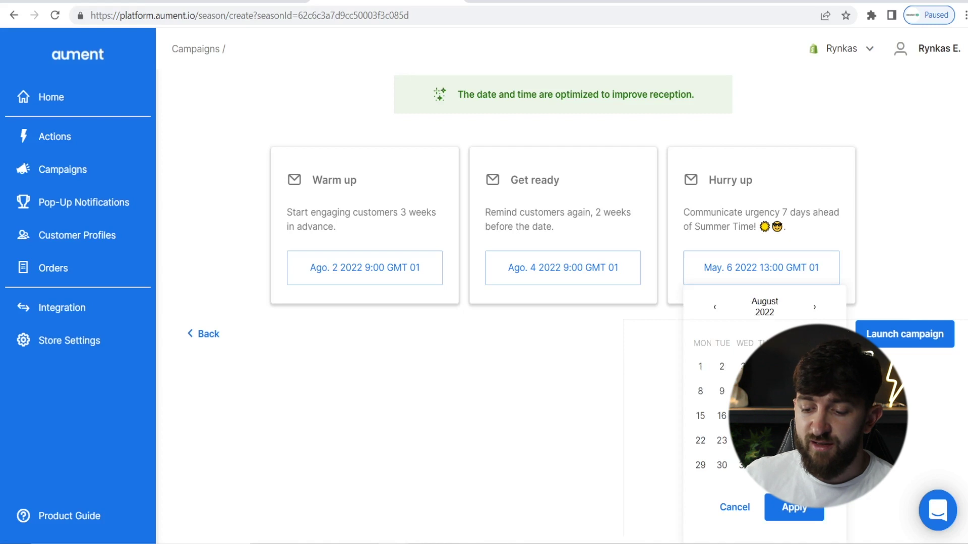
click(808, 366)
click(756, 447)
scroll(756, 478, down, 2)
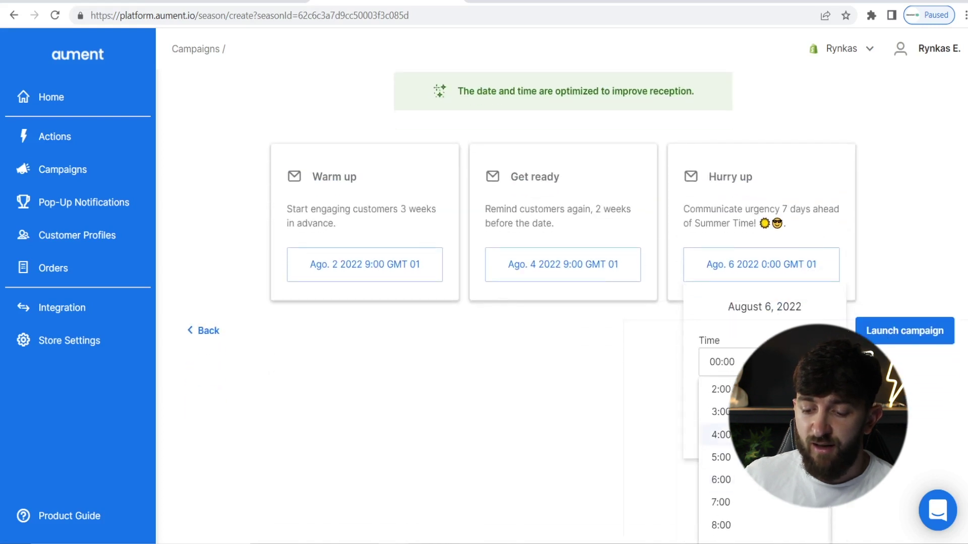
click(756, 455)
click(795, 512)
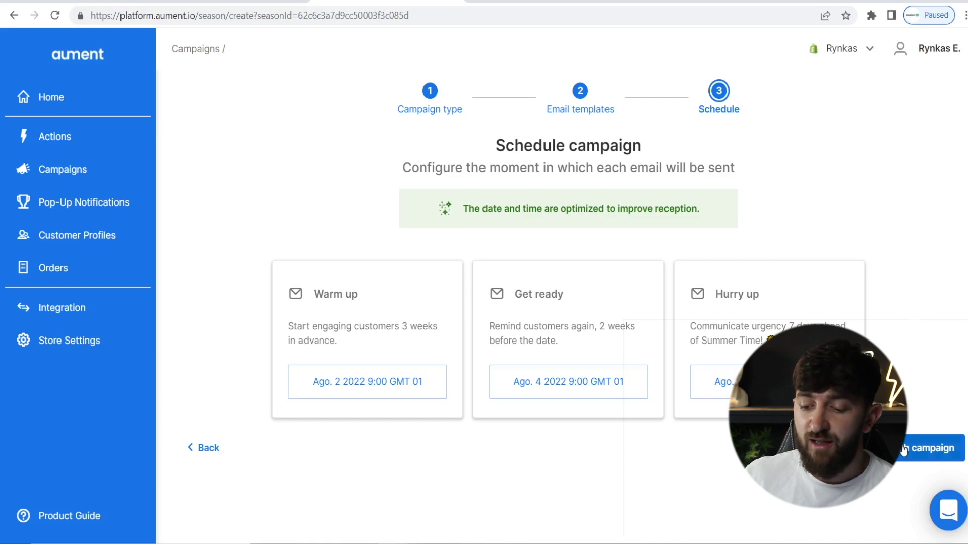
click(887, 448)
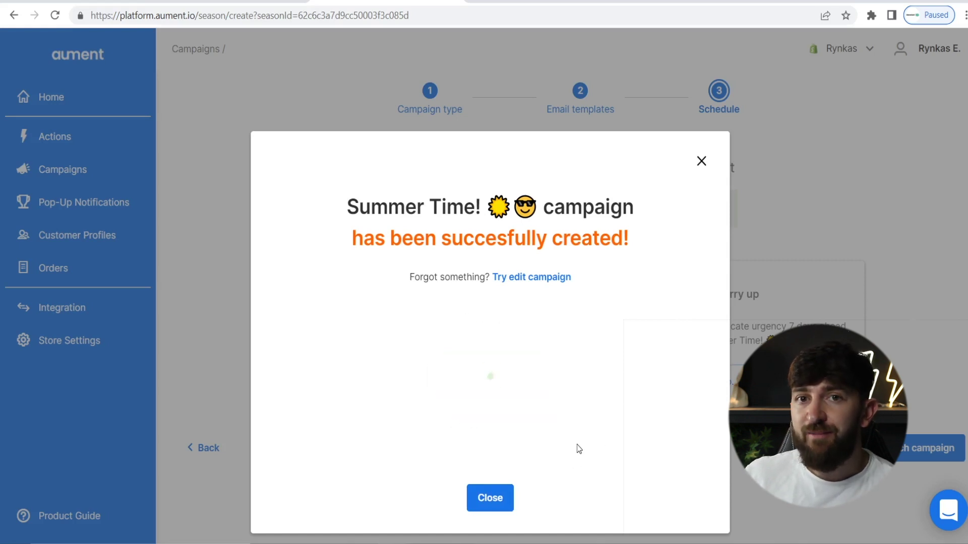
click(489, 498)
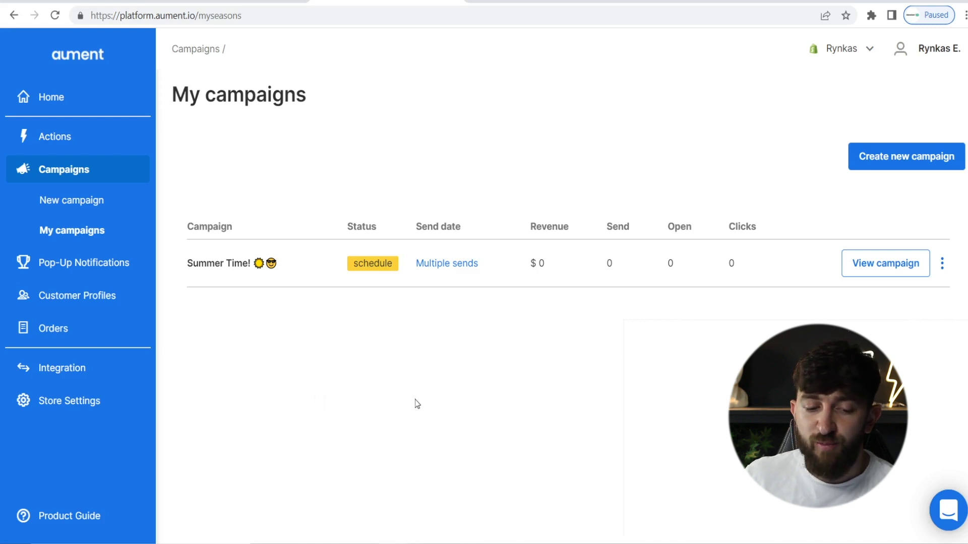
Look over the seasonal templates for new campaigns, including Halloween, Black Friday and Fifa World Cup
click(77, 206)
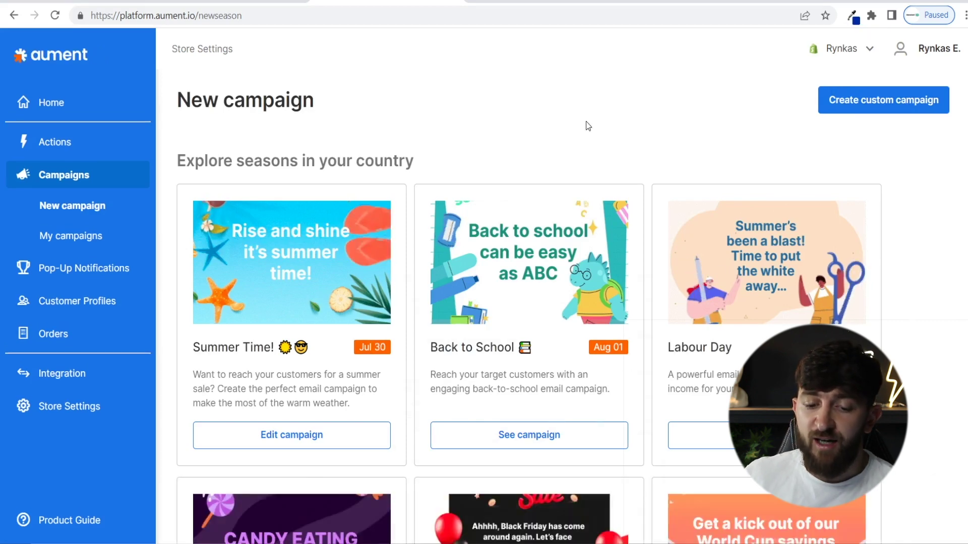
scroll(586, 126, down, 5)
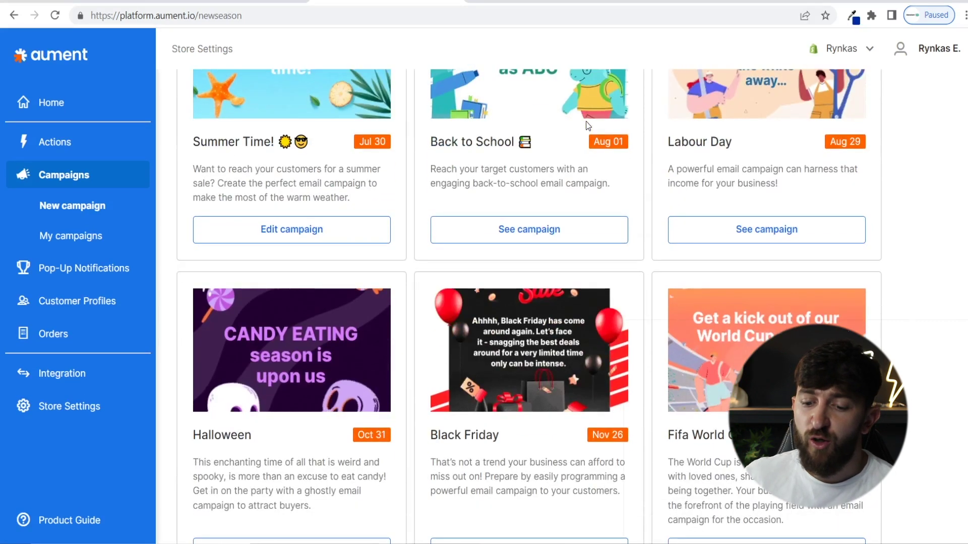
drag(251, 375, 227, 379)
double_click(227, 379)
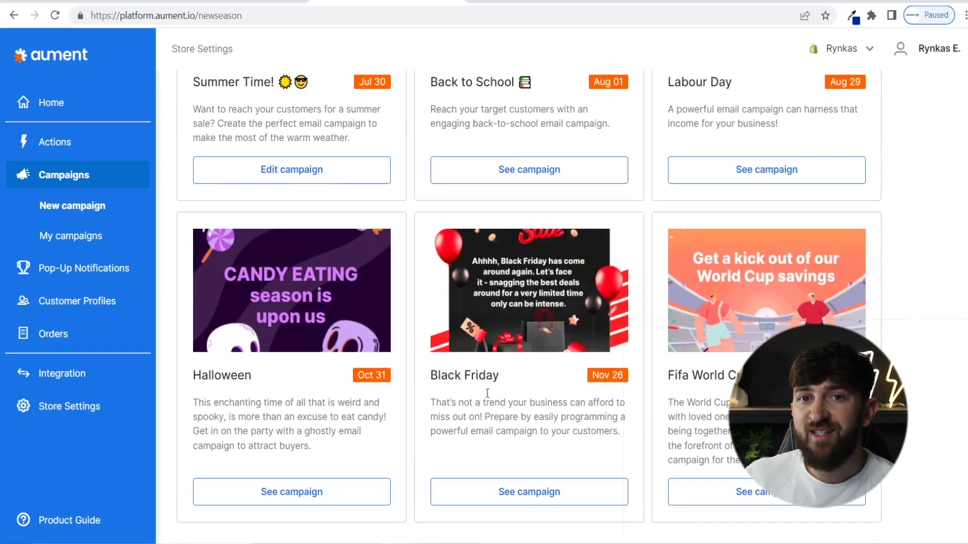
drag(499, 377, 430, 379)
click(524, 315)
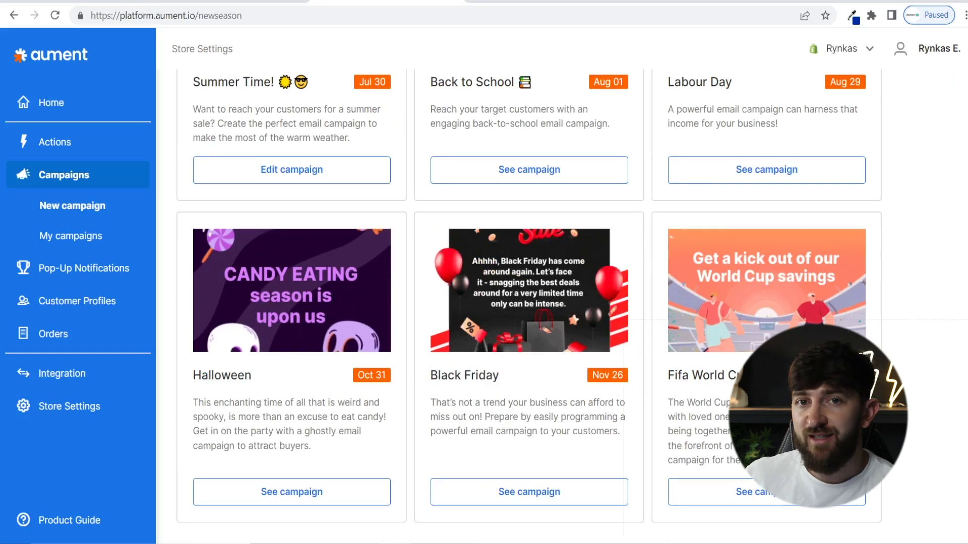
drag(744, 377, 668, 378)
click(725, 393)
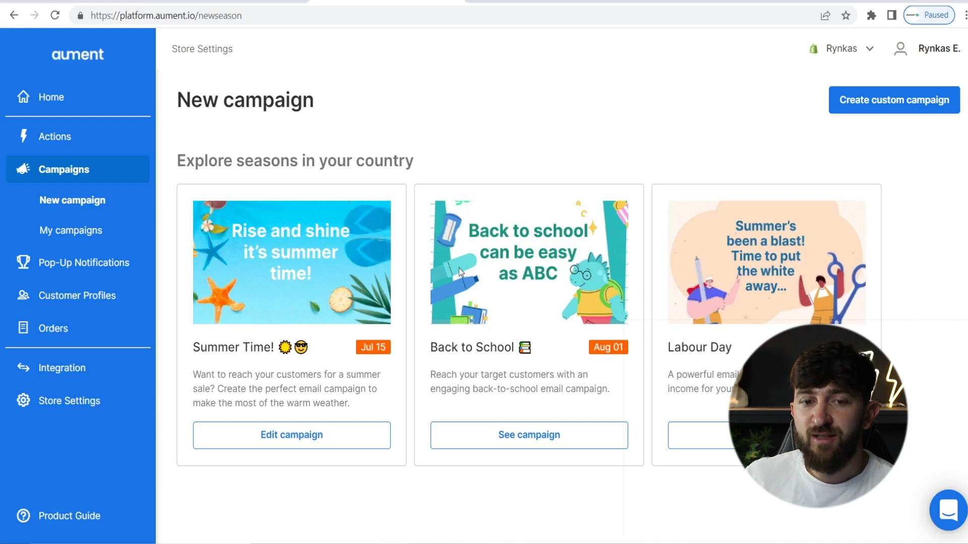
Start the pop-up notifications setup with the Subscribe to email list challenge and continue to its discounts
click(79, 264)
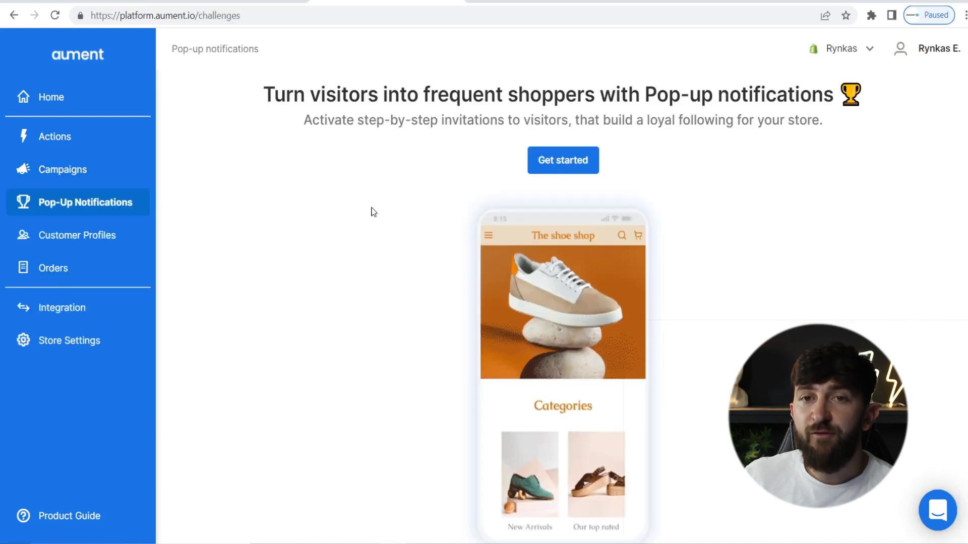
click(546, 170)
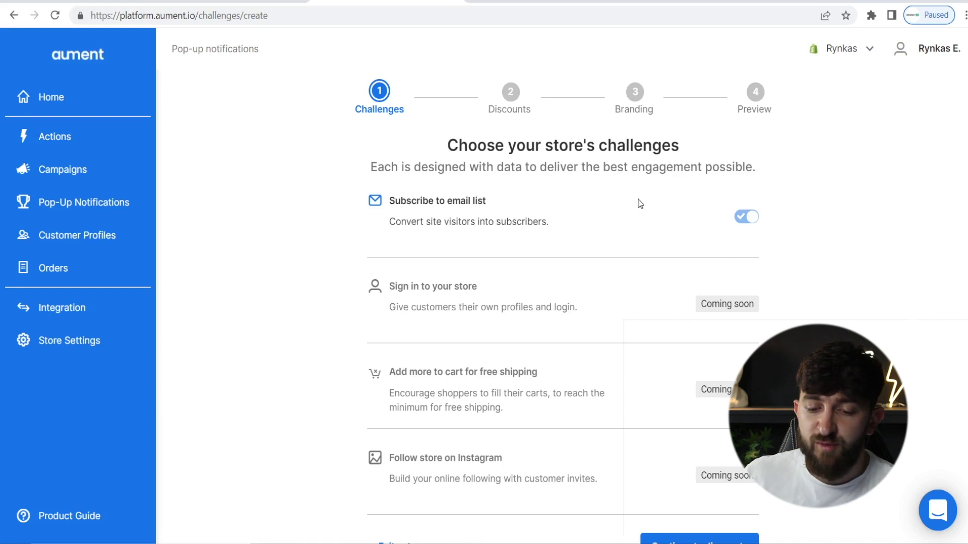
scroll(663, 194, down, 2)
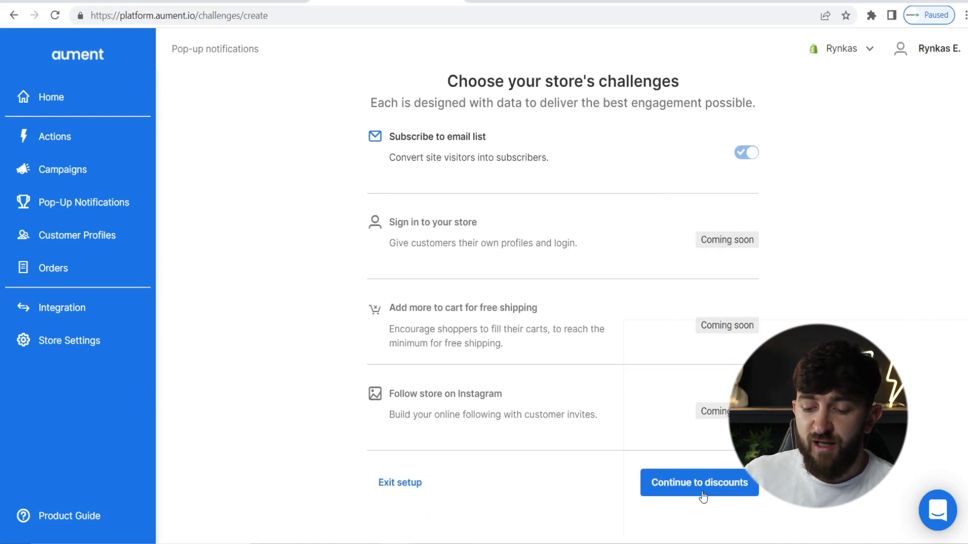
click(720, 494)
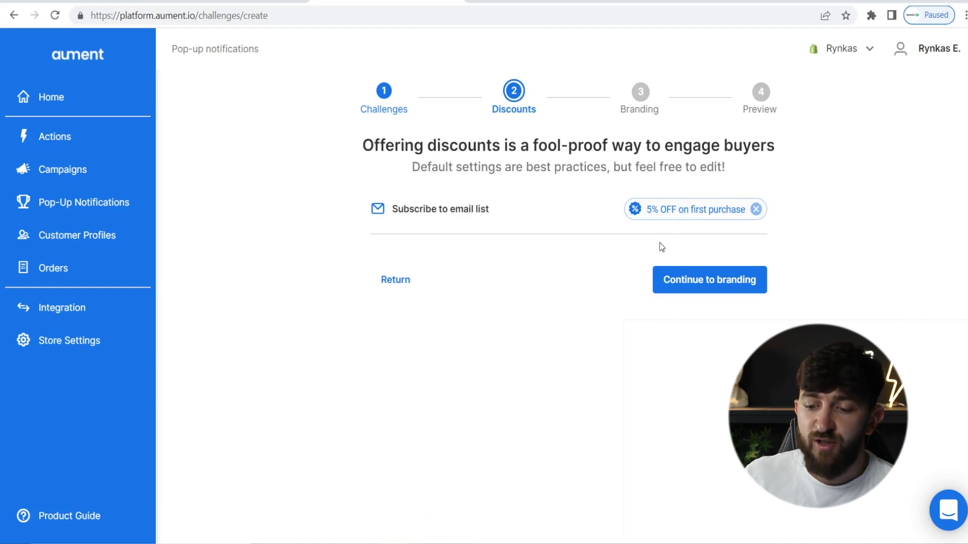
Set the email subscription challenge's discount to the Percentage type at 10% and continue to the branding stage
click(695, 208)
double_click(351, 334)
text(10)
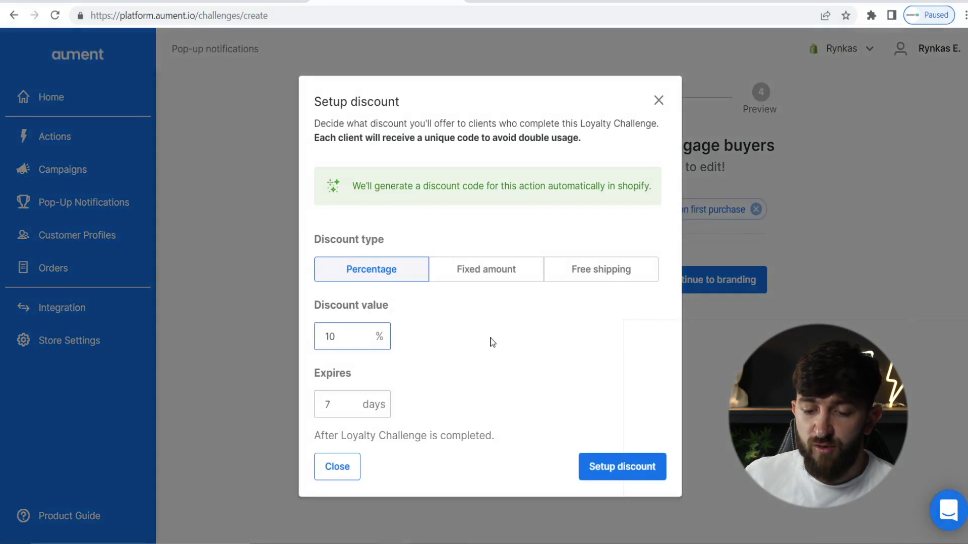
click(483, 273)
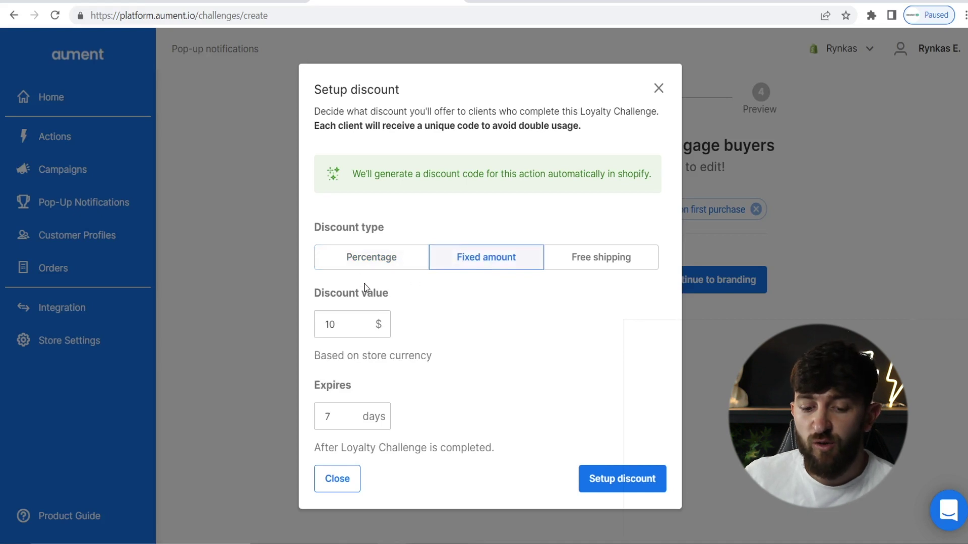
click(593, 262)
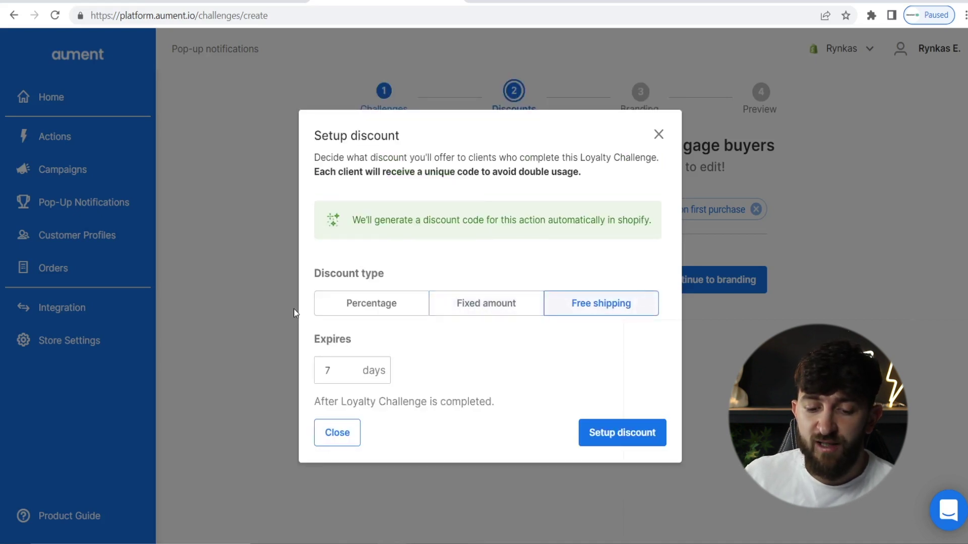
click(364, 307)
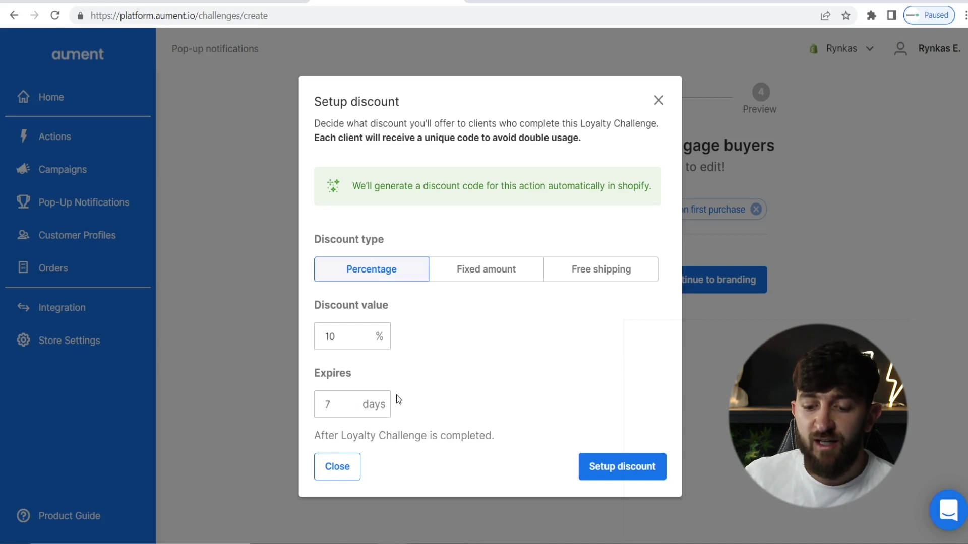
click(661, 462)
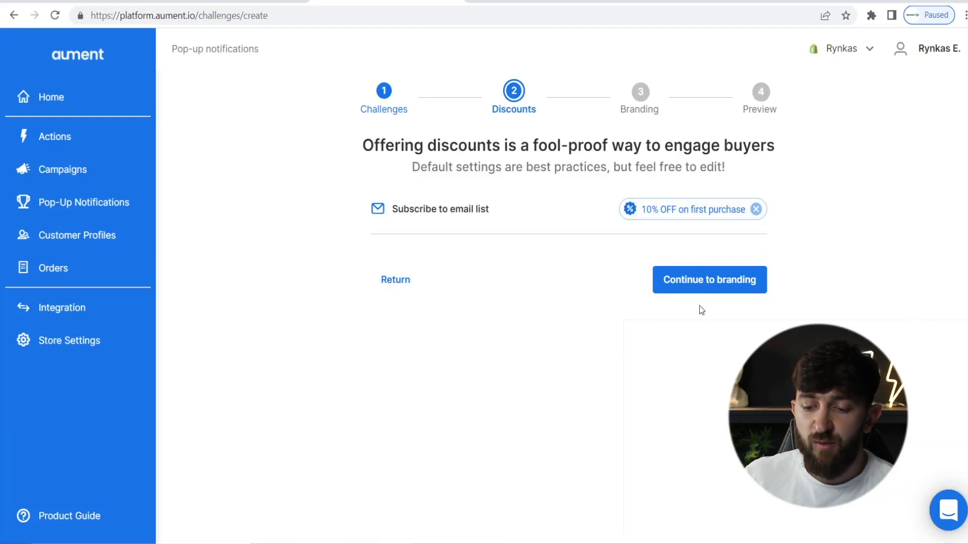
click(709, 280)
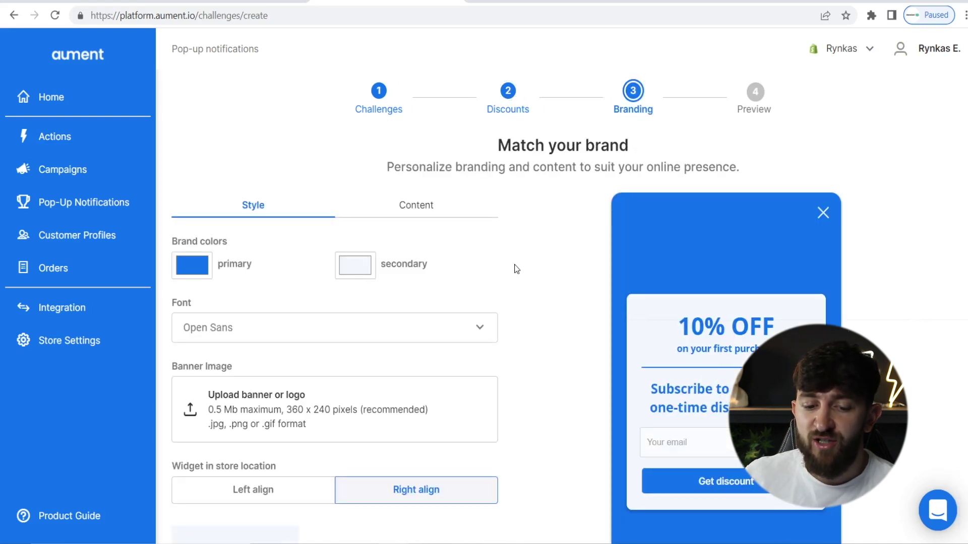
Set the pop-up's primary brand color to dark gray, RGB 41, 41, 41
click(189, 265)
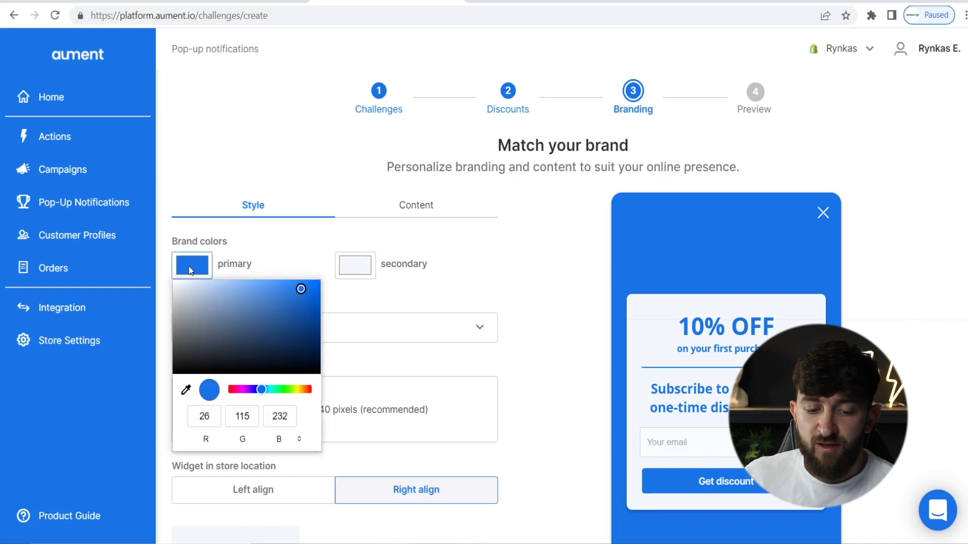
drag(190, 340, 160, 363)
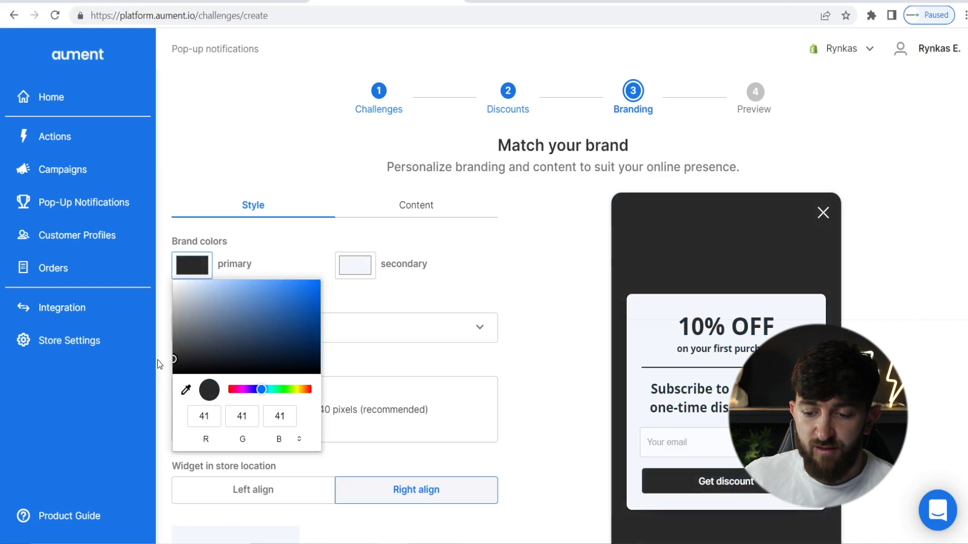
click(524, 285)
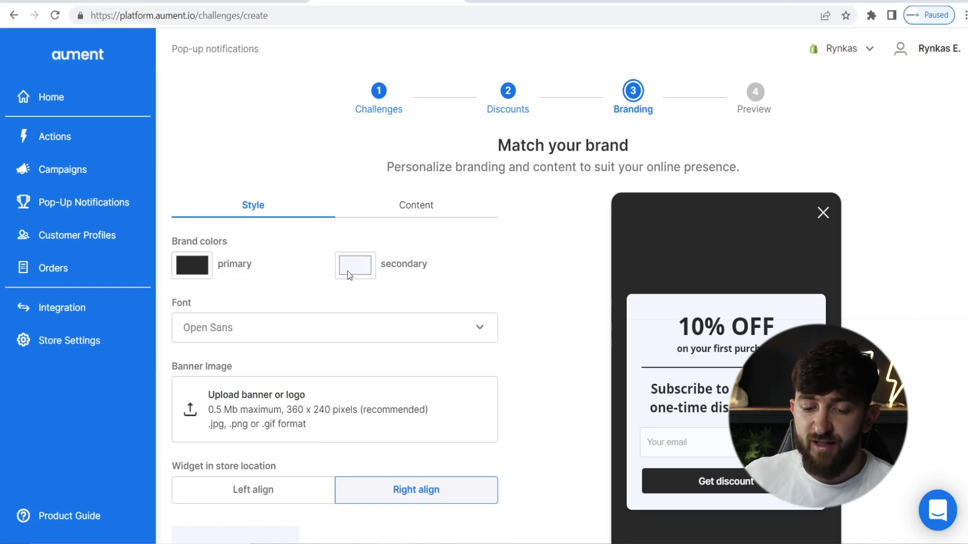
Set the pop-up's font to Montserrat and upload the Rynkas white logo as its banner image
scroll(479, 268, down, 1)
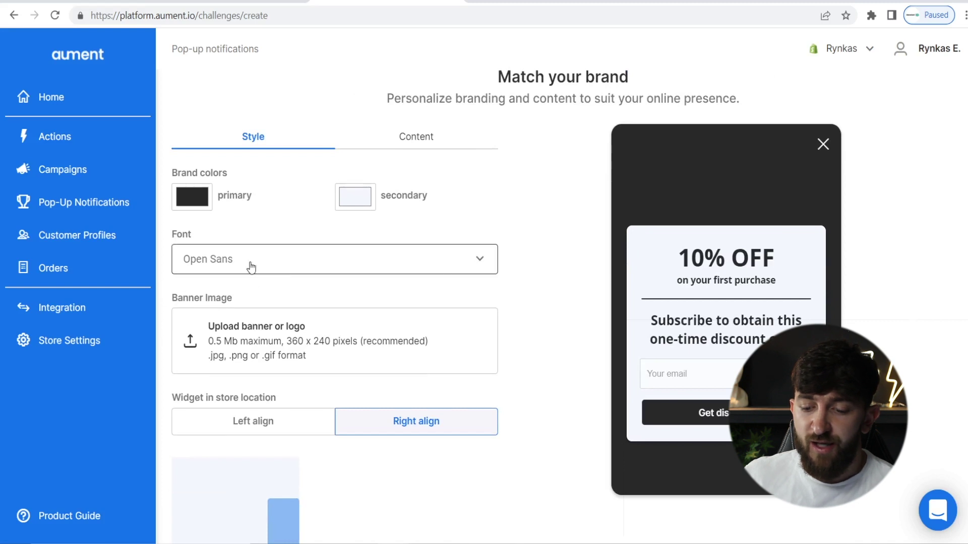
click(304, 278)
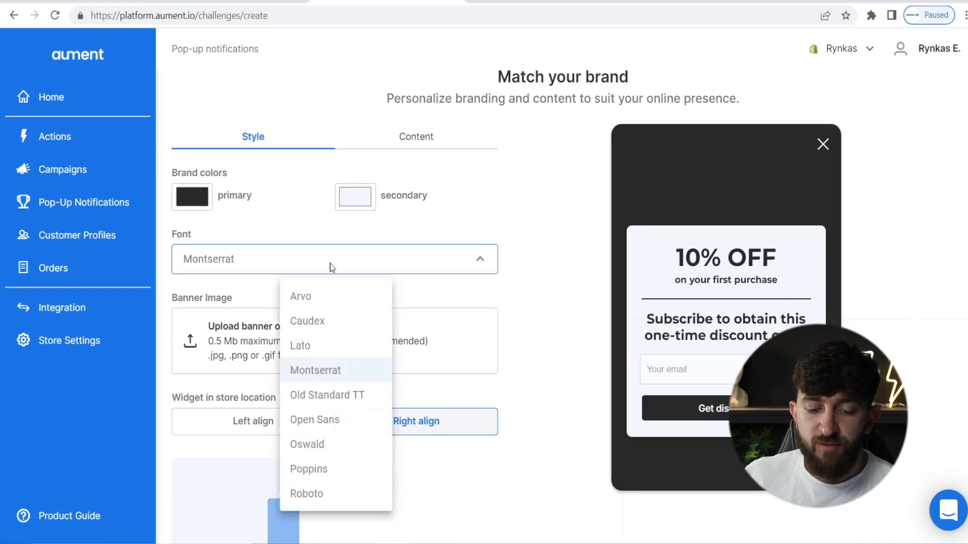
click(310, 373)
click(312, 305)
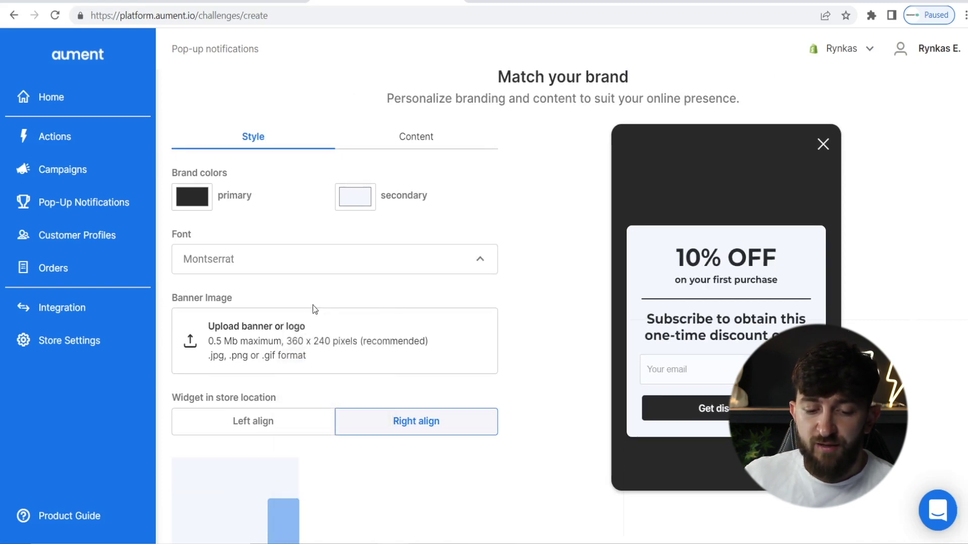
click(268, 346)
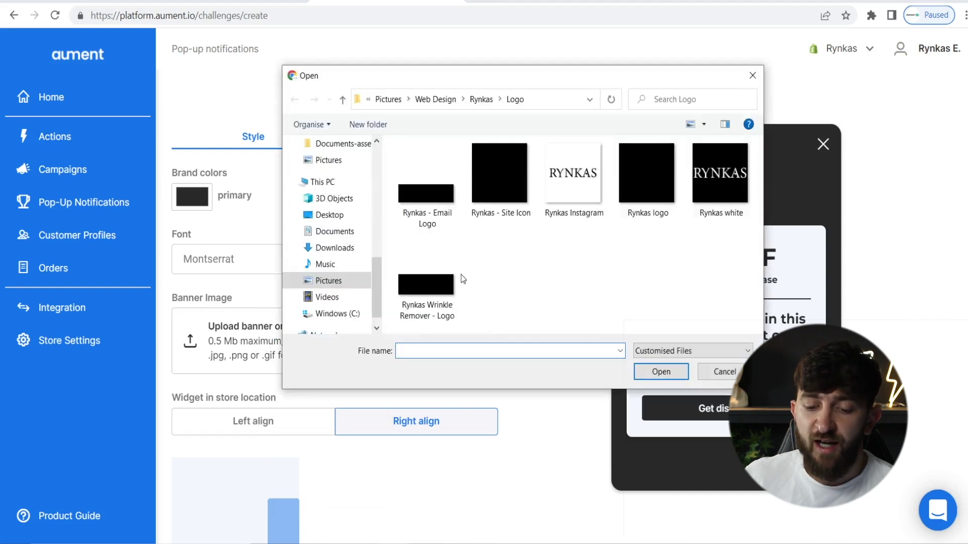
click(665, 372)
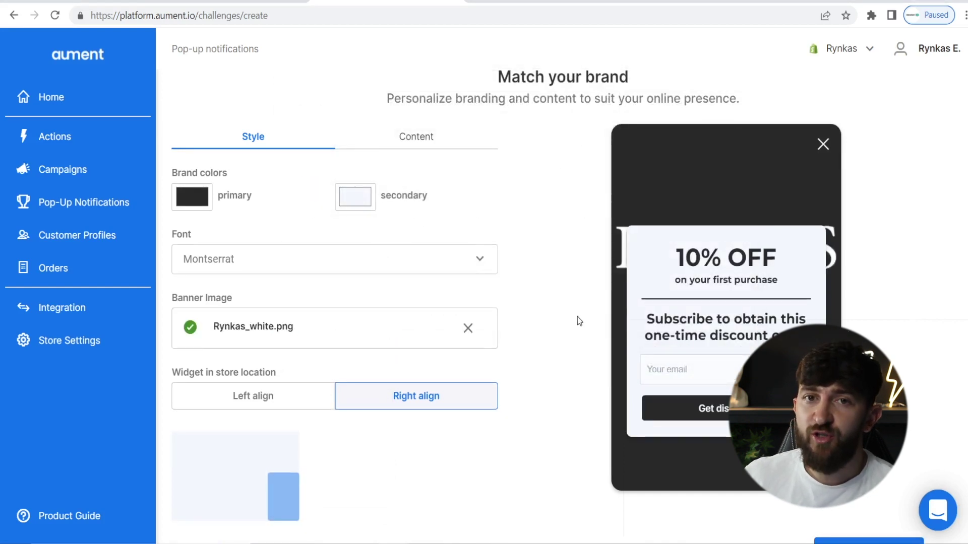
Compare both widget locations in the store and choose Left align
scroll(573, 364, down, 1)
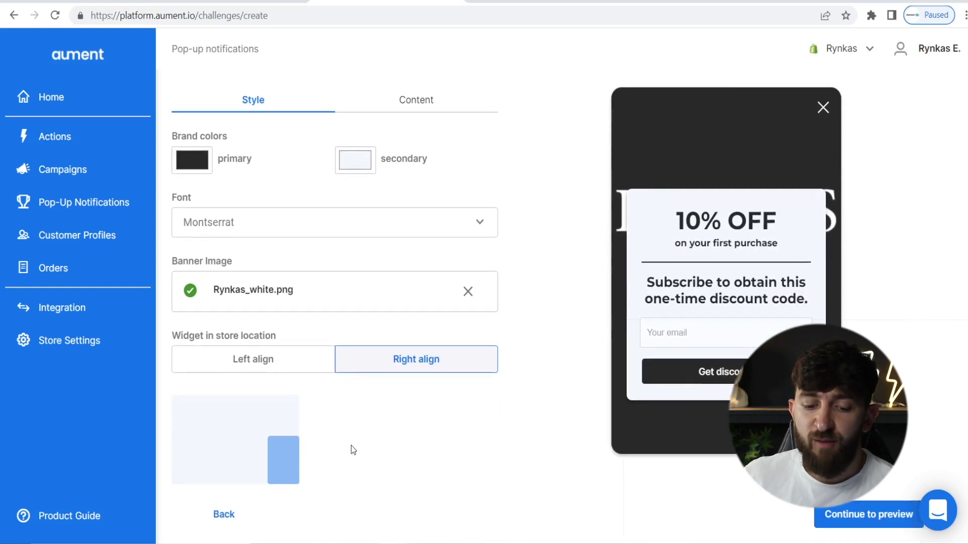
click(237, 367)
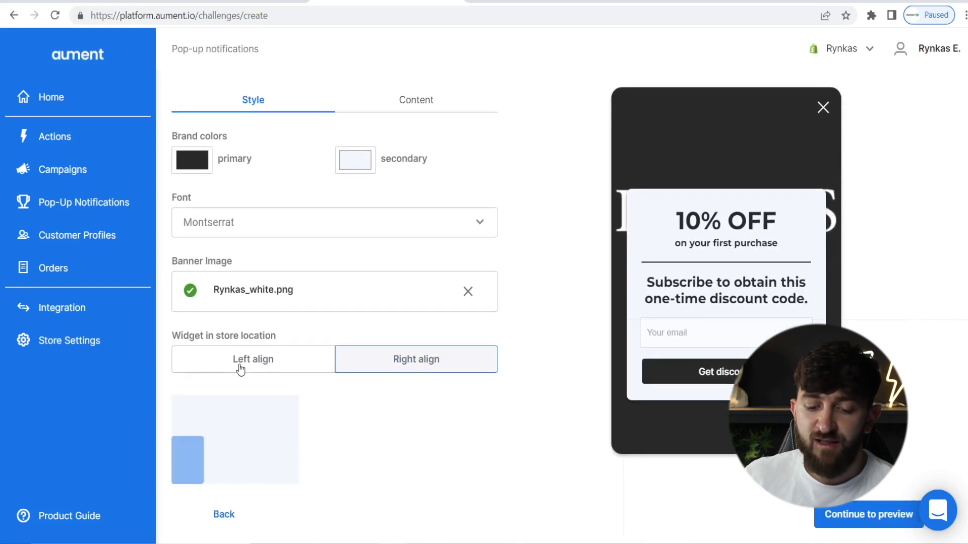
click(409, 368)
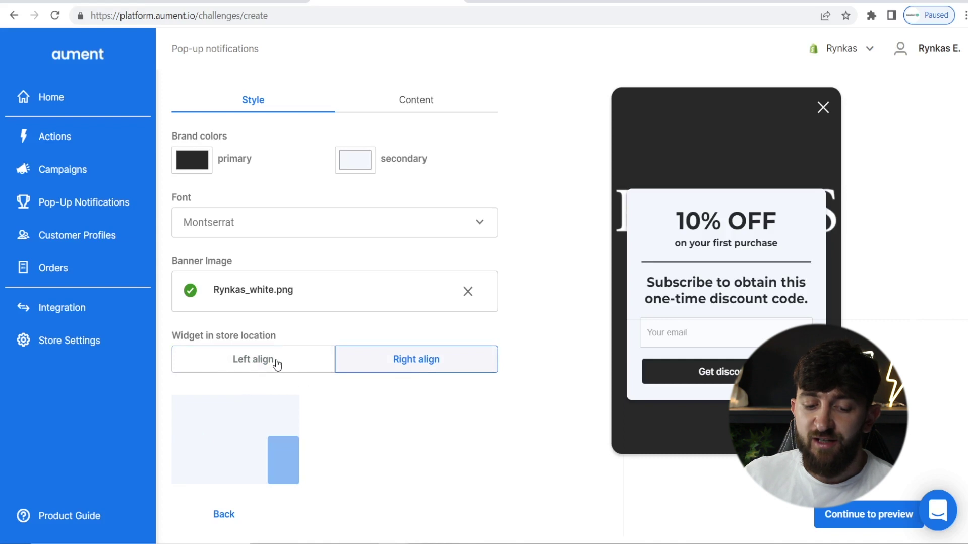
click(291, 361)
Shorten the discount definition in the pop-up's open-stage content to "your first purchase"
scroll(504, 373, up, 2)
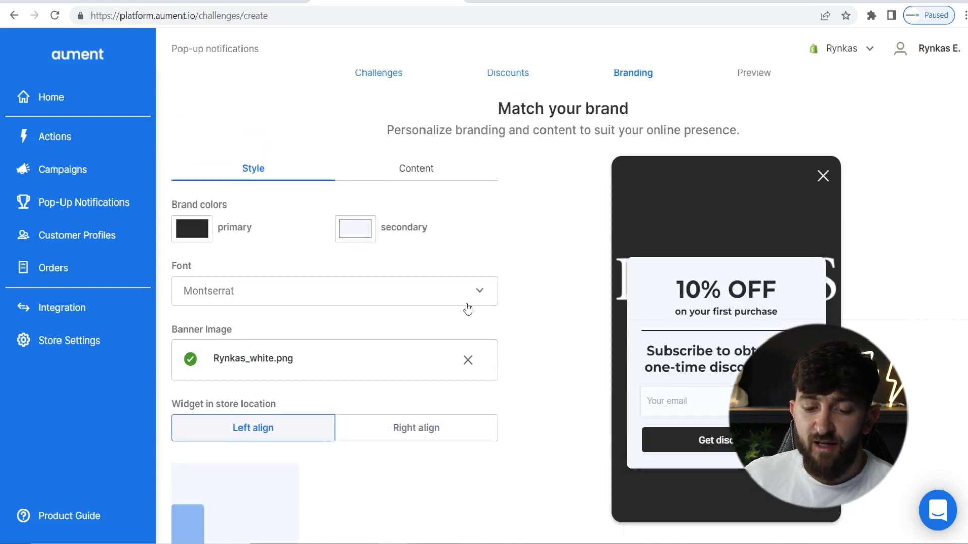
click(419, 168)
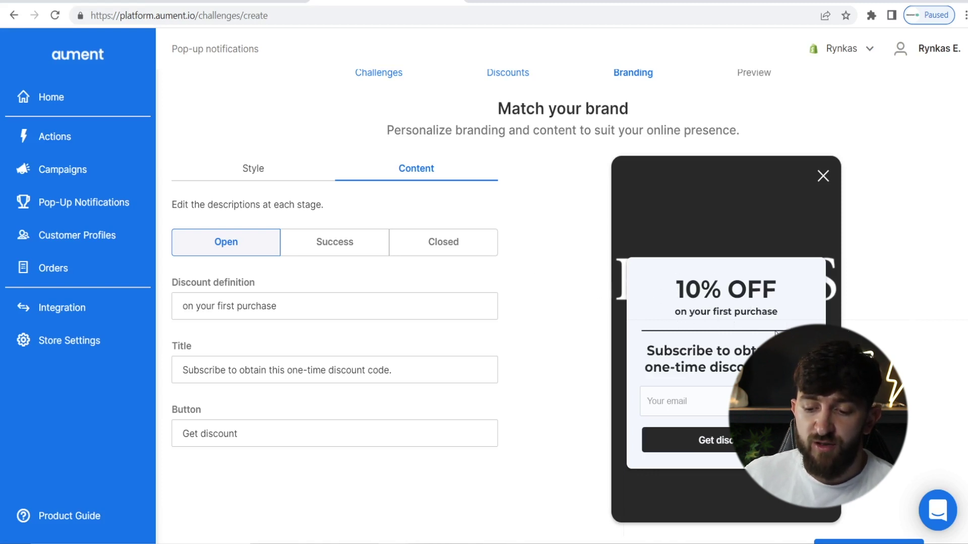
drag(198, 308, 174, 309)
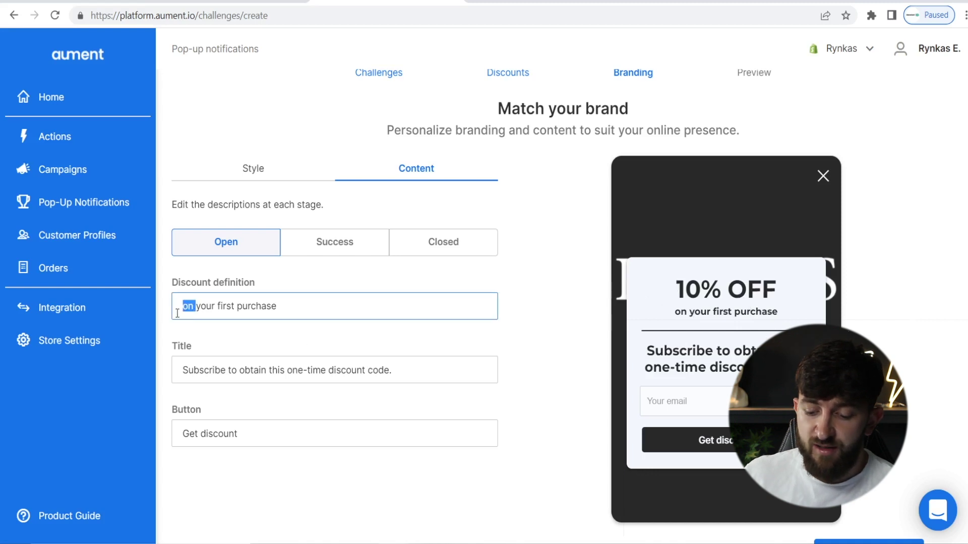
key(BackSpace)
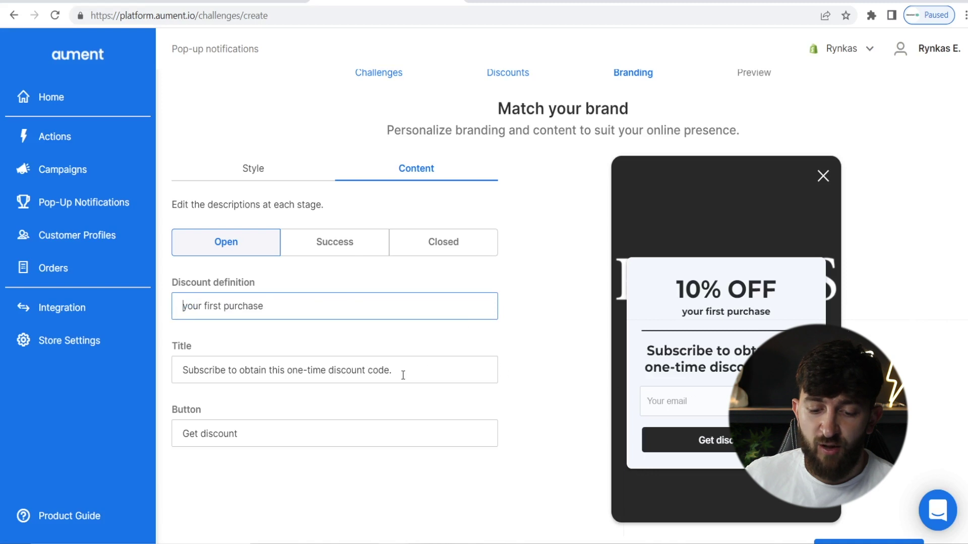
Replace the open-stage title with "Join the club to receive your code!", correcting the spelling of "receive"
drag(401, 374, 99, 393)
text(jo)
key(BackSpace)
key(BackSpace)
text(Join the xxx)
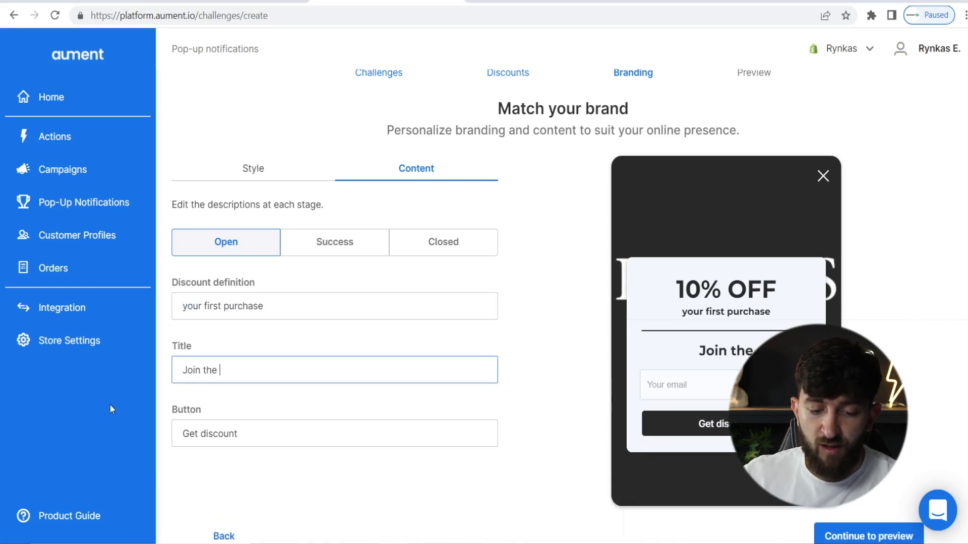
key(BackSpace)
key(BackSpace)
key(BackSpace)
text(club to rexi)
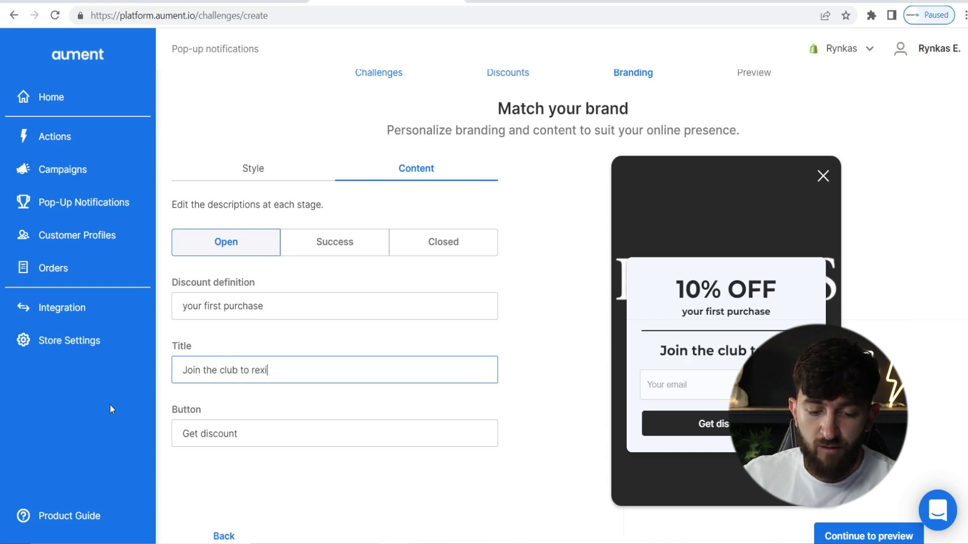
key(BackSpace)
text(cieve your code)
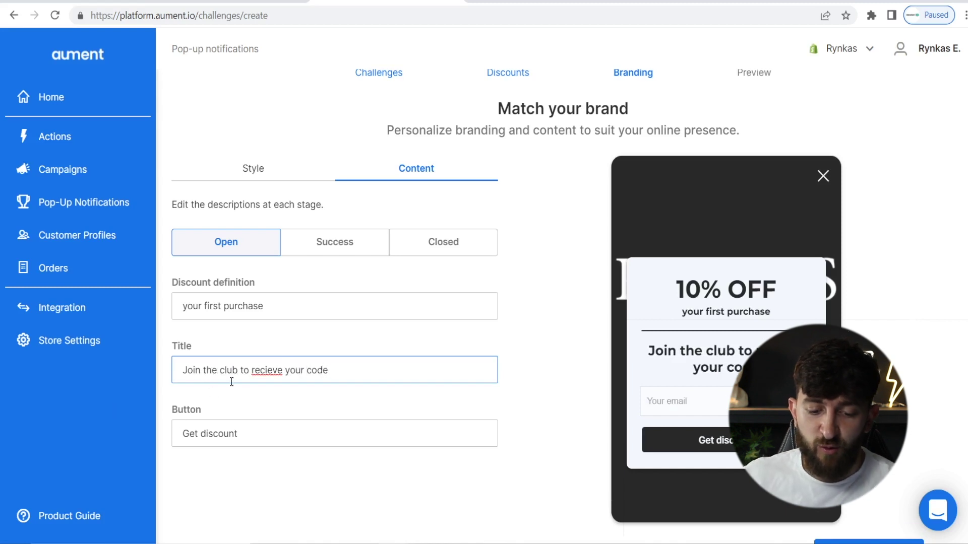
right_click(266, 371)
click(315, 225)
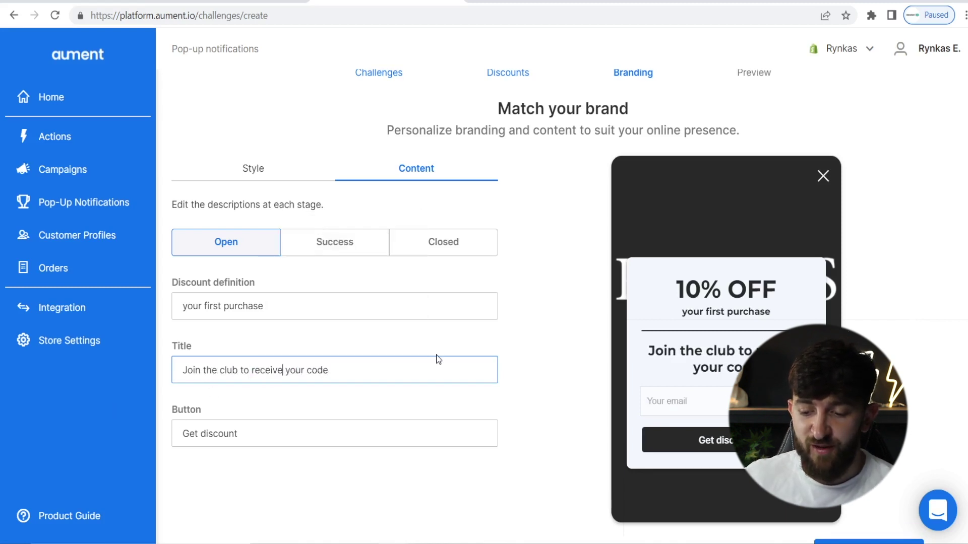
text(!)
click(517, 378)
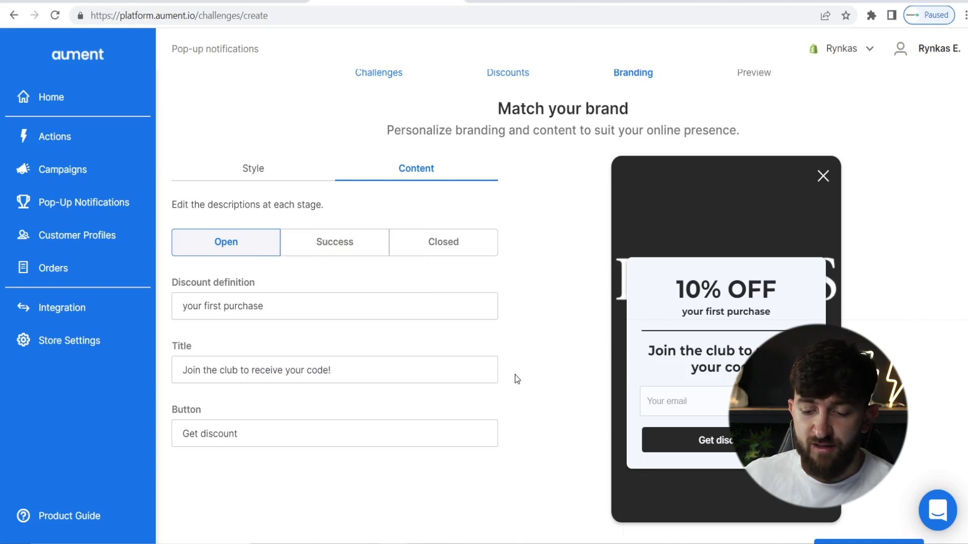
Continue to the in-store preview, check the pop-up in the desktop layout, and launch it
scroll(342, 406, down, 1)
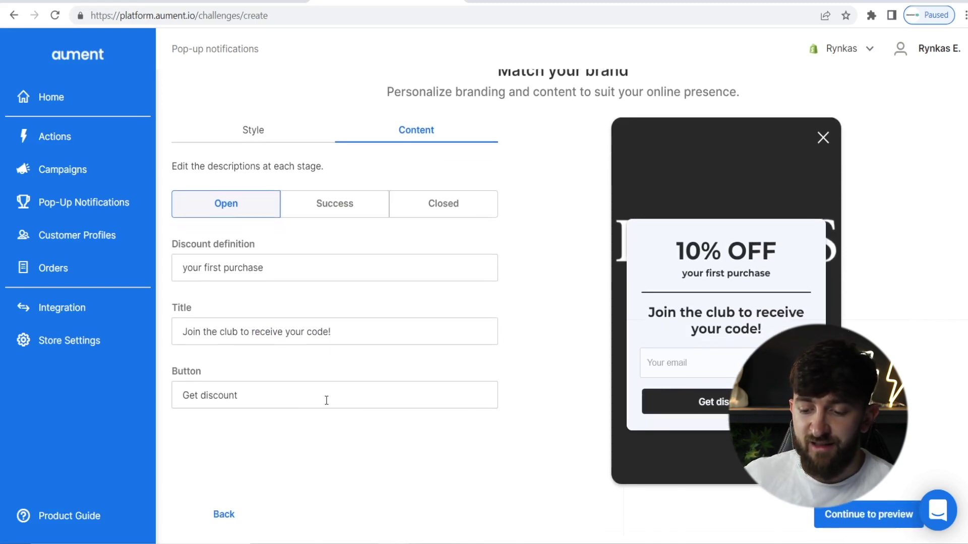
click(878, 521)
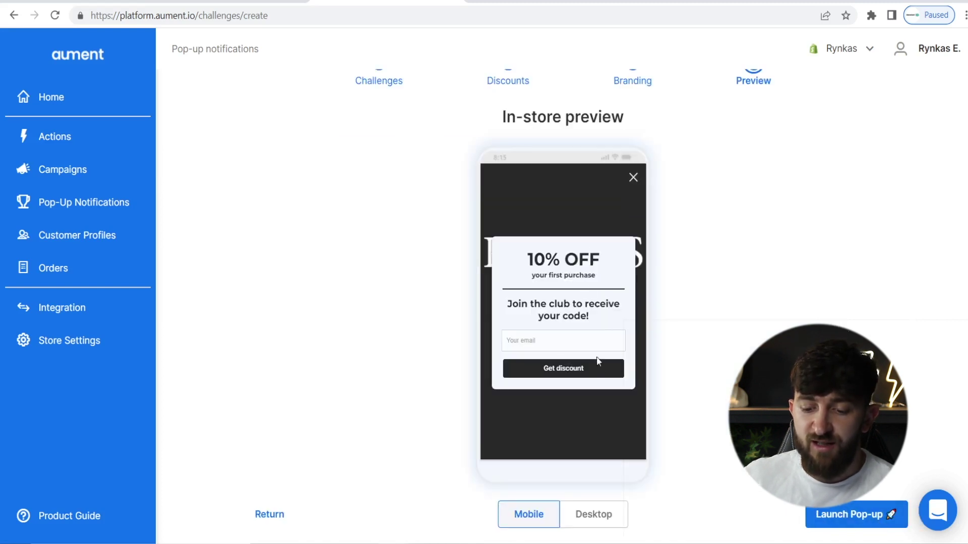
click(612, 515)
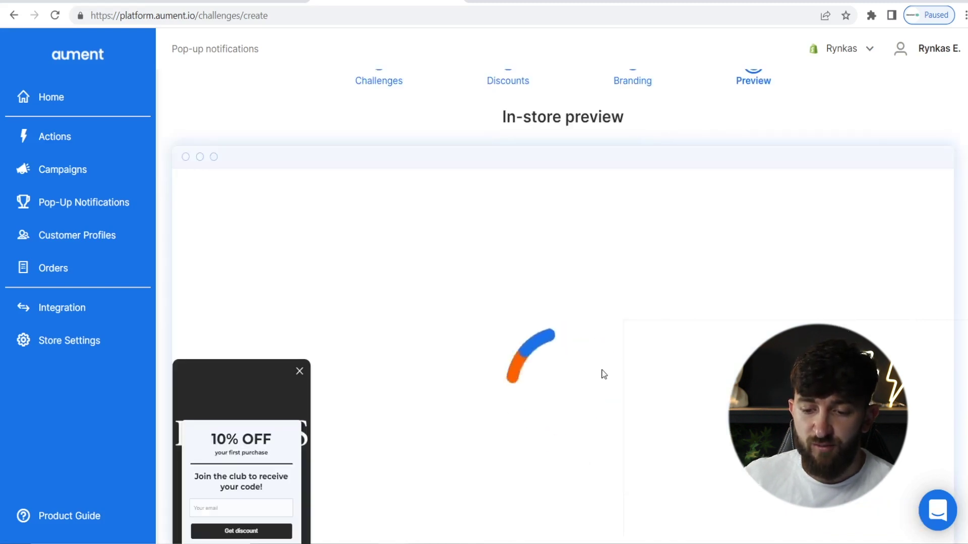
scroll(590, 370, down, 2)
click(539, 518)
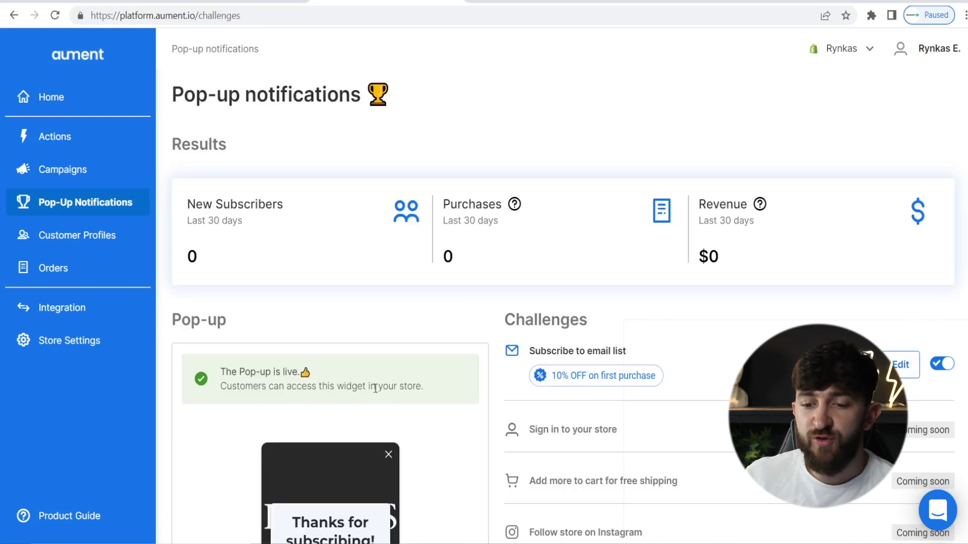
Switch to the live Rynkas store, expand the Get 10% OFF widget to check it, and collapse it again
click(692, 2)
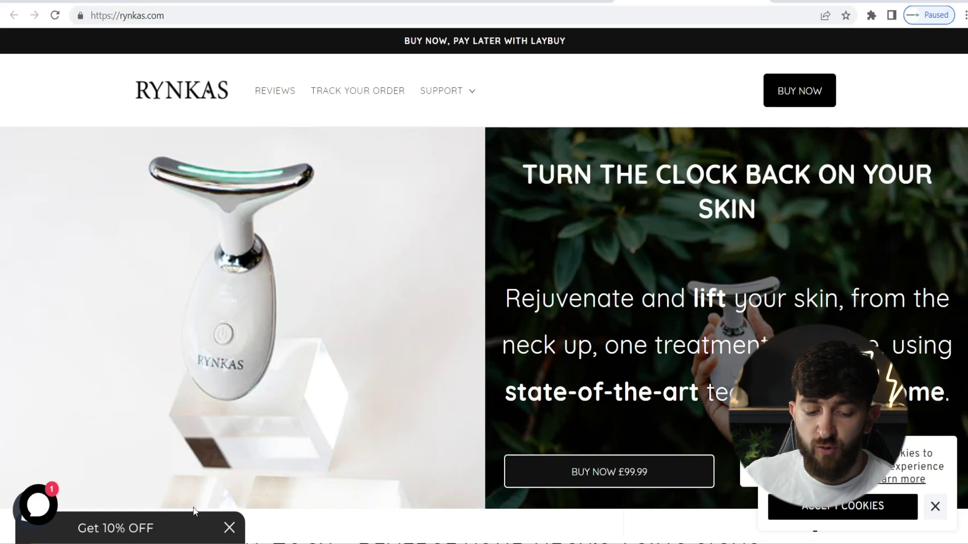
click(160, 537)
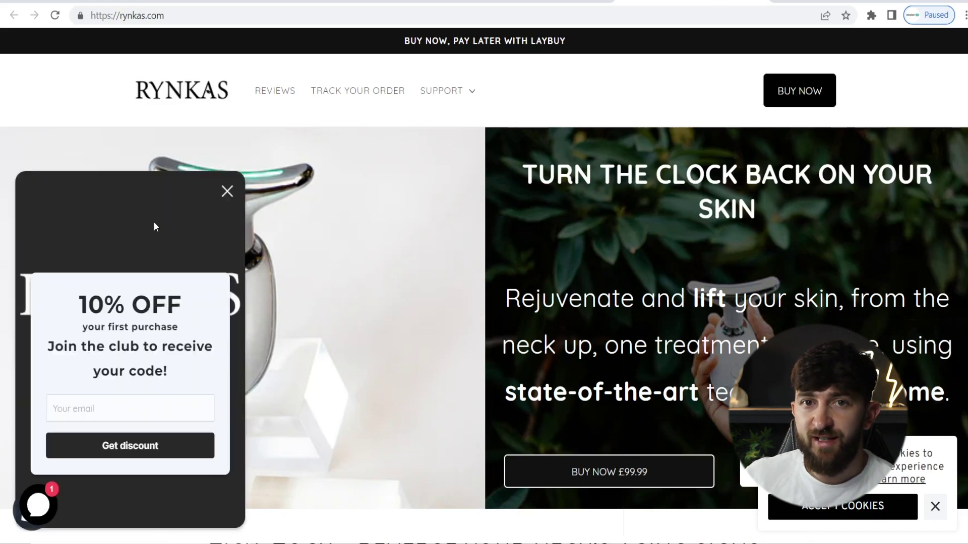
click(227, 191)
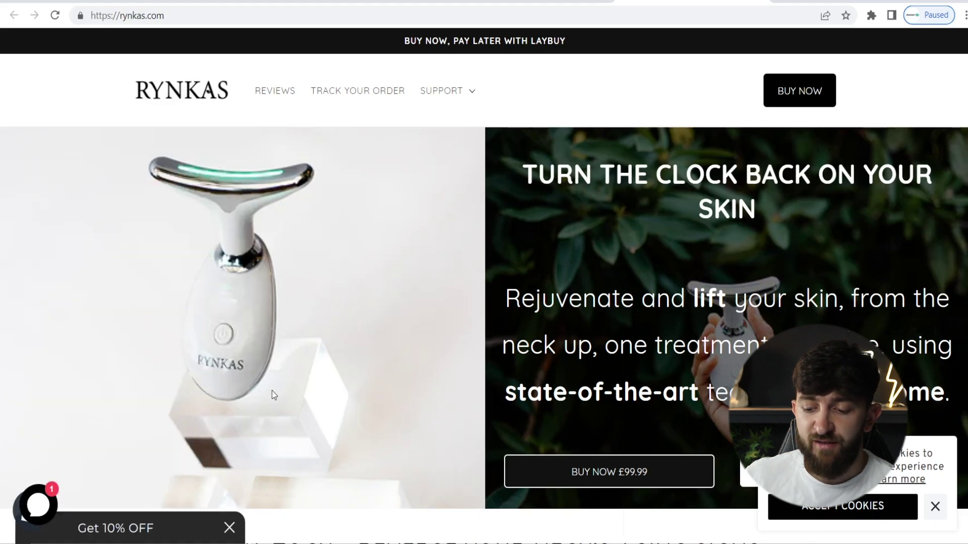
Switch back to Aument and open the customer profiles list
click(424, 2)
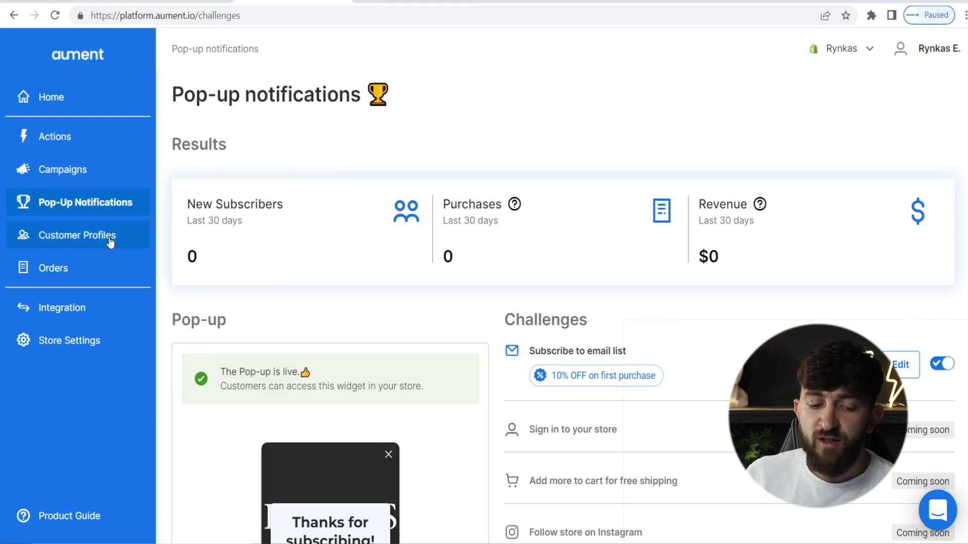
click(78, 235)
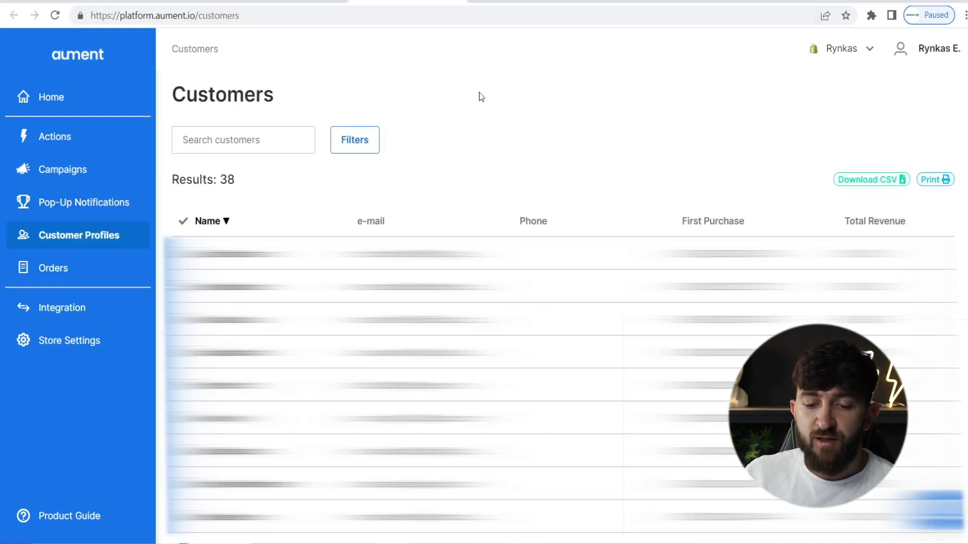